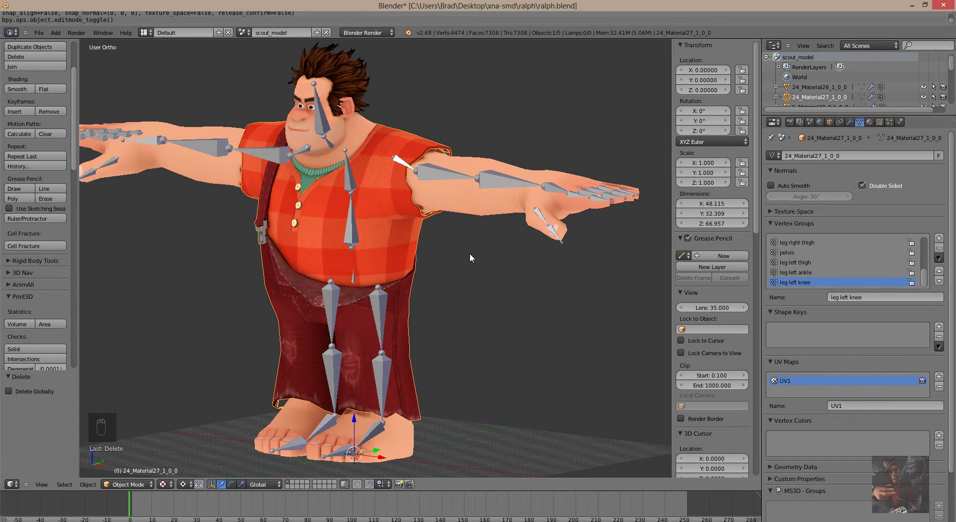
Select all the character's meshes and the armature and scale them up uniformly by about 1.549
{"action": "mouse_move", "coordinate": [469, 253]}
{"action": "middle_mouse_down"}
{"action": "mouse_move", "coordinate": [479, 224]}
{"action": "mouse_move", "coordinate": [481, 251]}
{"action": "mouse_move", "coordinate": [450, 259]}
{"action": "mouse_move", "coordinate": [458, 246]}
{"action": "mouse_move", "coordinate": [459, 255]}
{"action": "mouse_move", "coordinate": [504, 248]}
{"action": "mouse_move", "coordinate": [479, 264]}
{"action": "mouse_move", "coordinate": [534, 251]}
{"action": "mouse_move", "coordinate": [480, 251]}
{"action": "middle_mouse_up"}
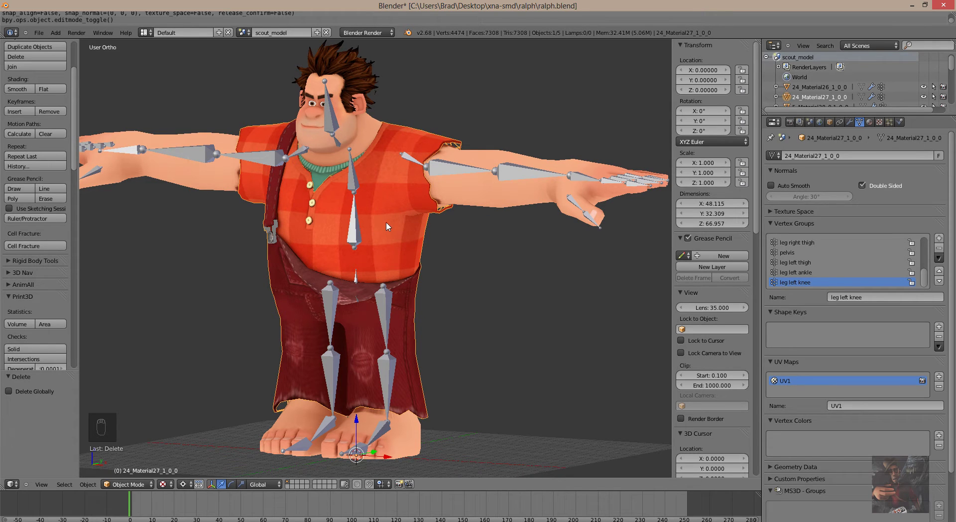
{"action": "scroll", "coordinate": [387, 222], "scroll_direction": "up", "scroll_amount": 4}
{"action": "scroll", "coordinate": [385, 220], "scroll_direction": "down", "scroll_amount": 6}
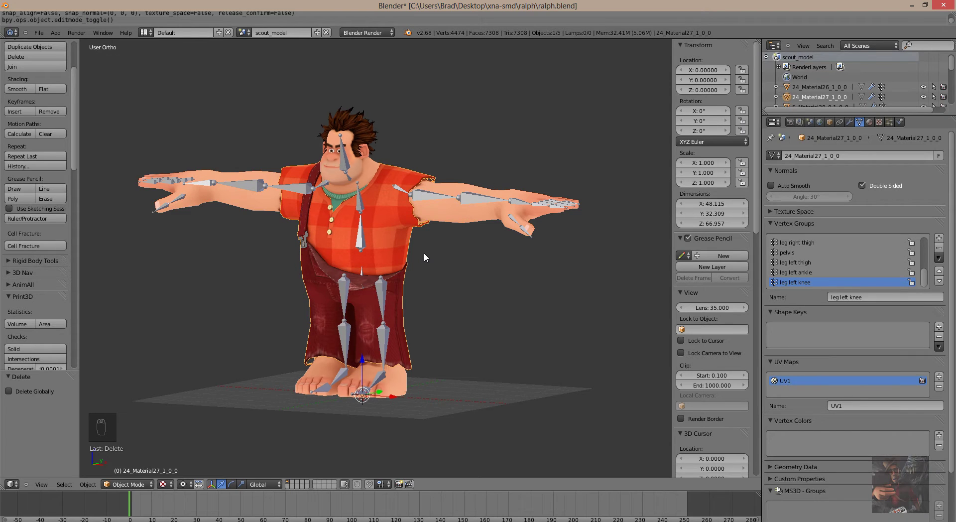
{"action": "key", "text": "a"}
{"action": "key", "text": "a"}
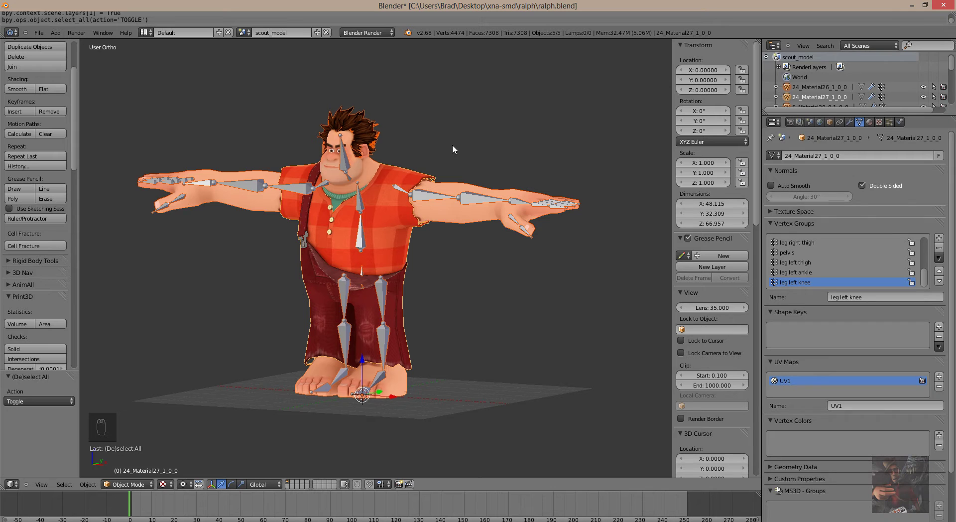
{"action": "key", "text": "s"}
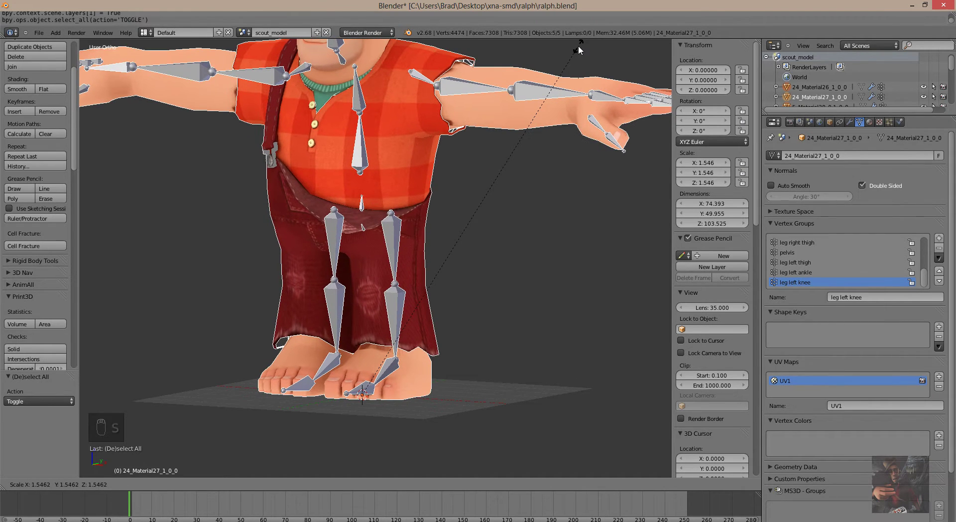
{"action": "left_click", "coordinate": [578, 45]}
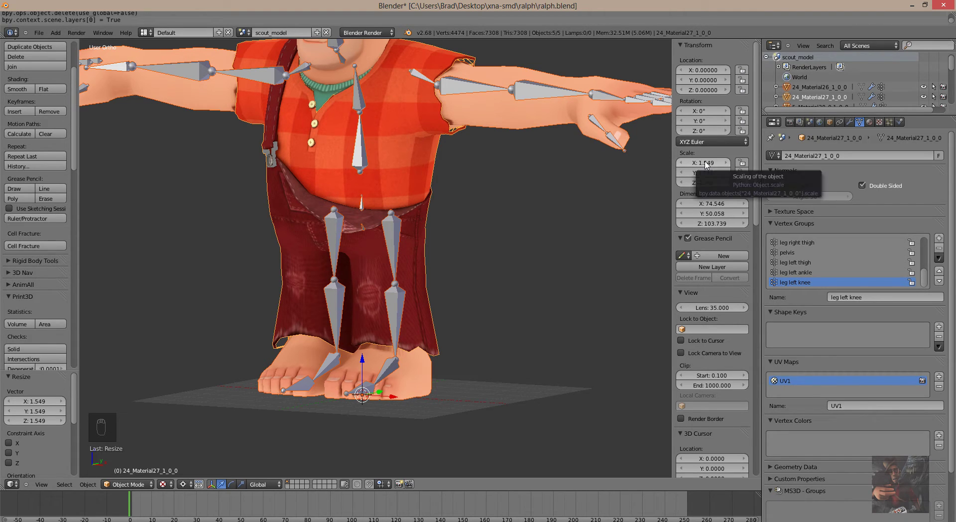
Set the clothing mesh's X, Y and Z scale to 1
{"action": "left_click", "coordinate": [707, 163]}
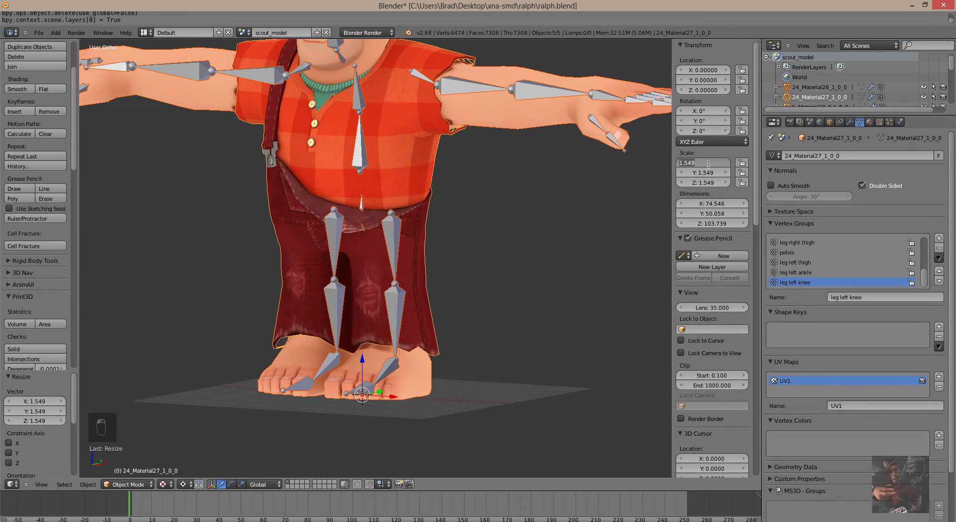
{"action": "type", "text": "1"}
{"action": "key", "text": "Tab"}
{"action": "type", "text": "1"}
{"action": "key", "text": "Tab"}
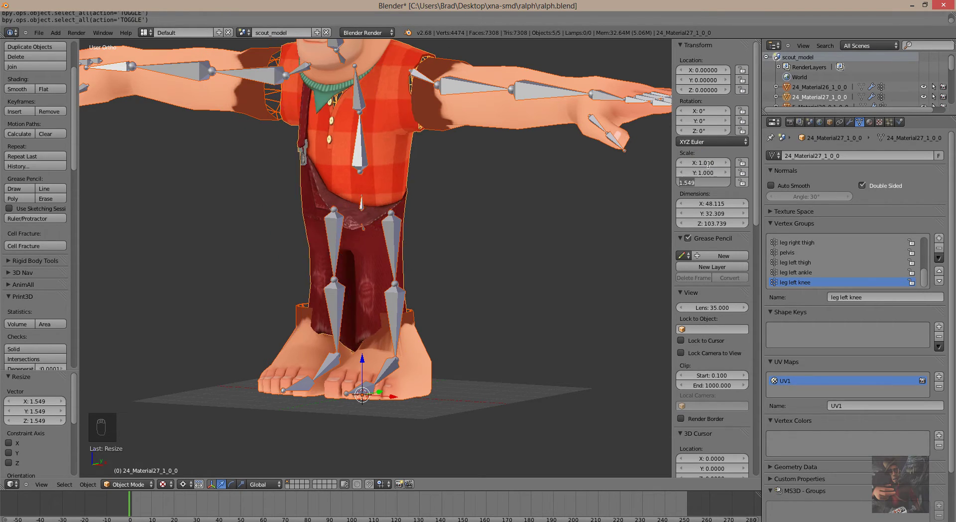
{"action": "type", "text": "1"}
{"action": "key", "text": "Tab"}
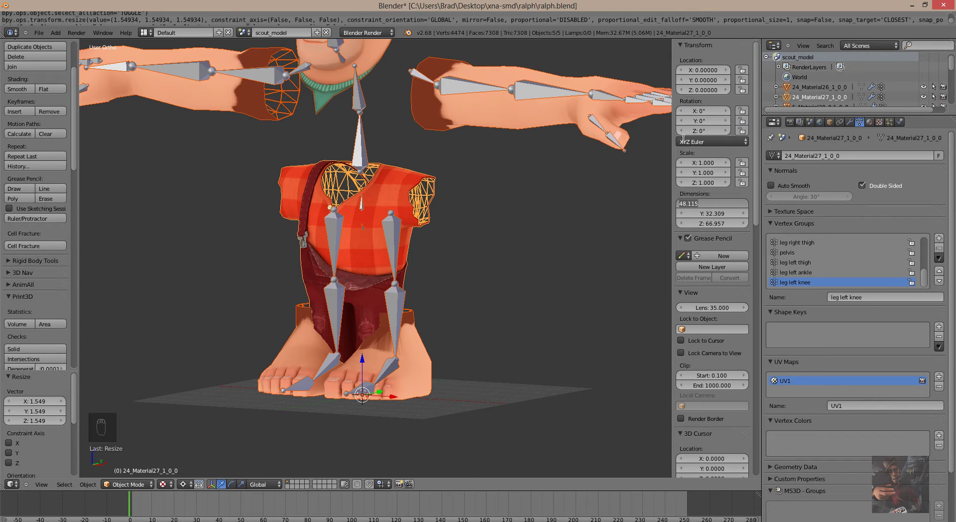
{"action": "left_click", "coordinate": [621, 260]}
Select the body mesh with the head, arms and feet and set its X, Y and Z scale to 1
{"action": "right_click", "coordinate": [406, 370]}
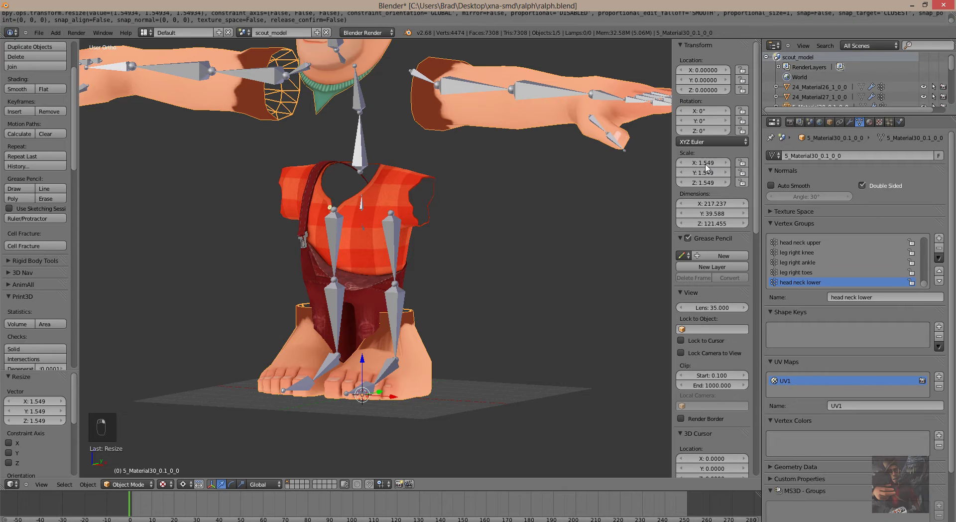
{"action": "left_click", "coordinate": [705, 163]}
{"action": "type", "text": "1"}
{"action": "key", "text": "Tab"}
{"action": "type", "text": "1"}
{"action": "key", "text": "Tab"}
{"action": "type", "text": "1"}
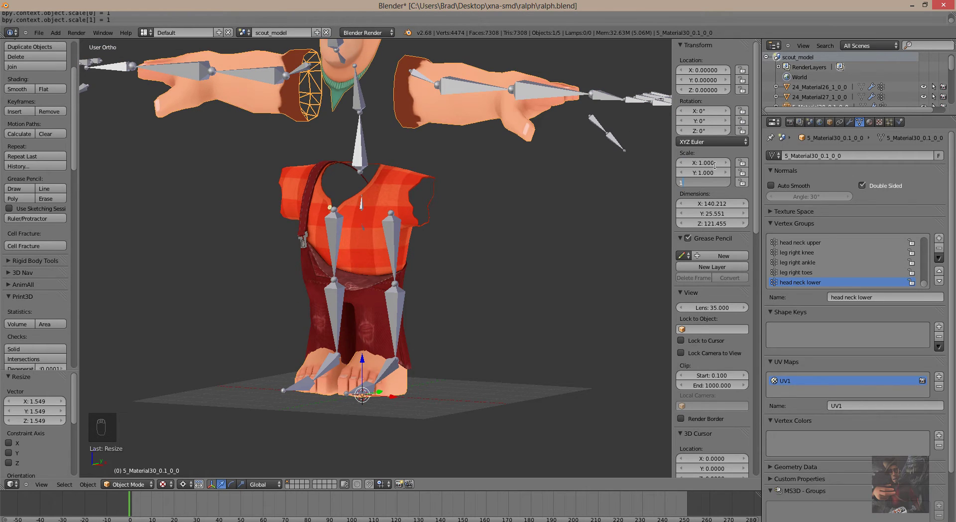
{"action": "key", "text": "Tab"}
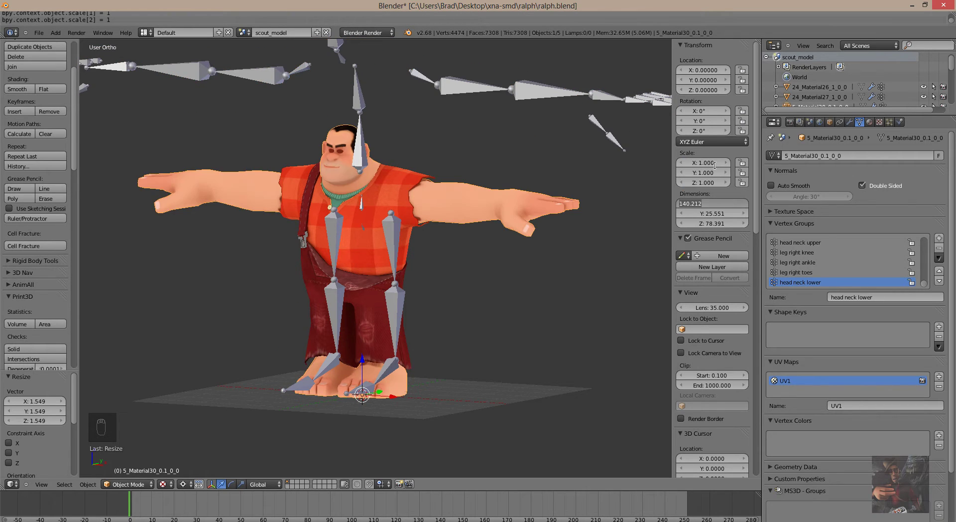
Select the armature and set its X, Y and Z scale to 1
{"action": "right_click", "coordinate": [465, 84]}
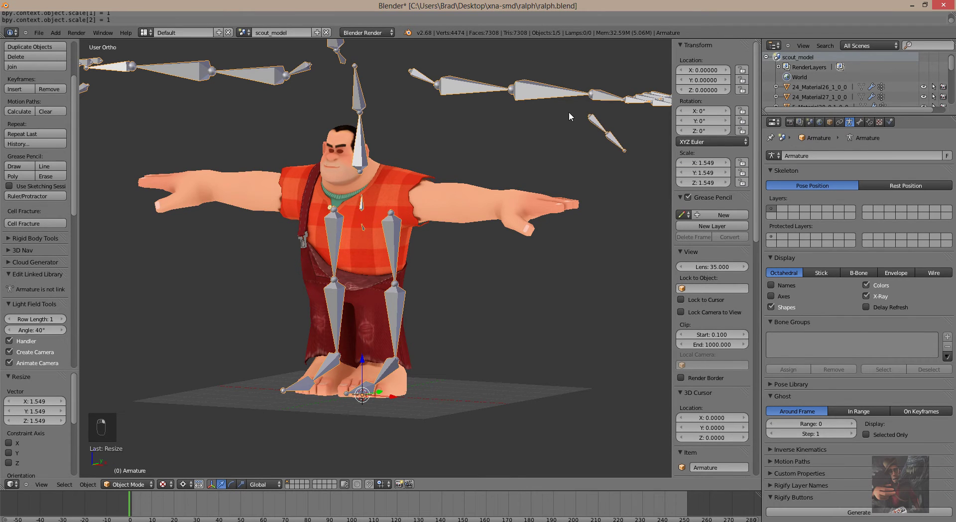
{"action": "left_click", "coordinate": [708, 160]}
{"action": "type", "text": "1"}
{"action": "key", "text": "Tab"}
{"action": "type", "text": "1"}
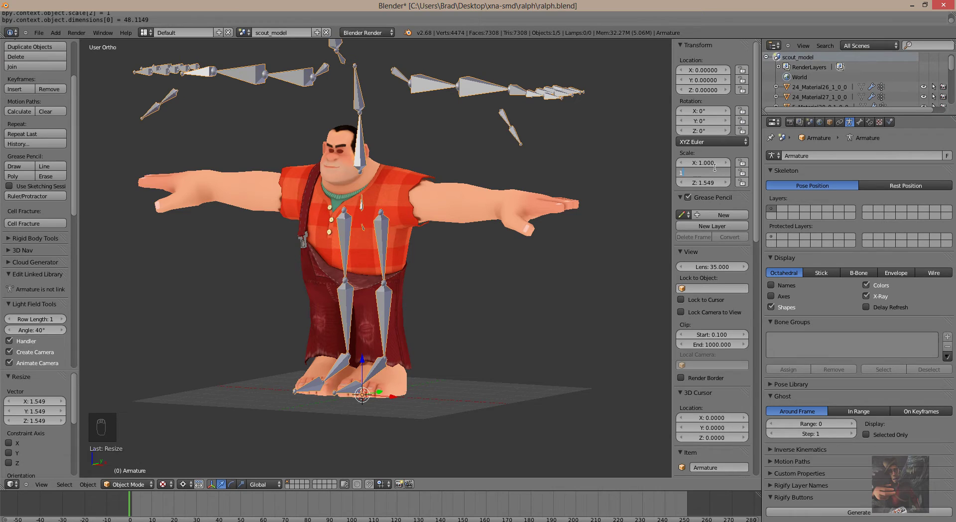
{"action": "key", "text": "Tab"}
{"action": "type", "text": "1"}
{"action": "key", "text": "Tab"}
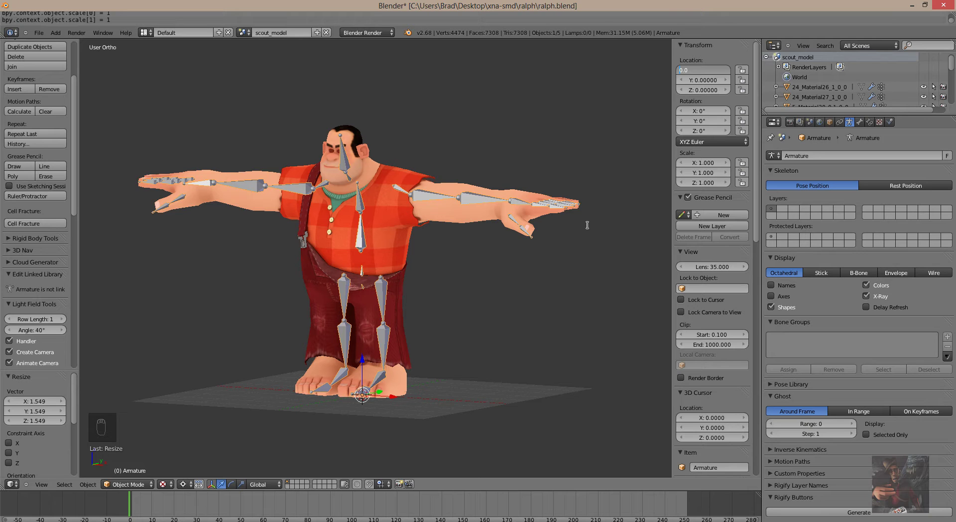
{"action": "key", "text": "Return"}
Select the hair mesh floating above the character and set its X, Y and Z scale to 1
{"action": "scroll", "coordinate": [582, 220], "scroll_direction": "up", "scroll_amount": 3}
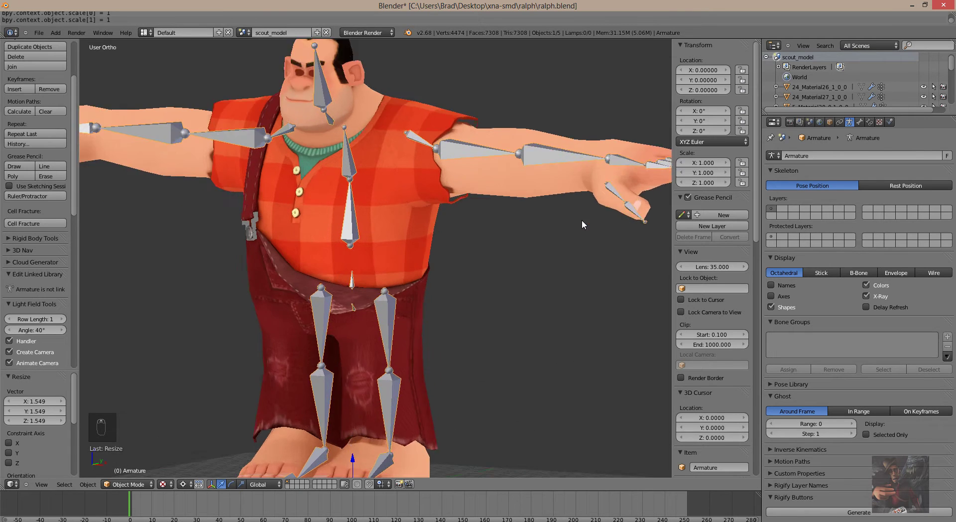
{"action": "scroll", "coordinate": [581, 209], "scroll_direction": "down", "scroll_amount": 6}
{"action": "right_click", "coordinate": [379, 104]}
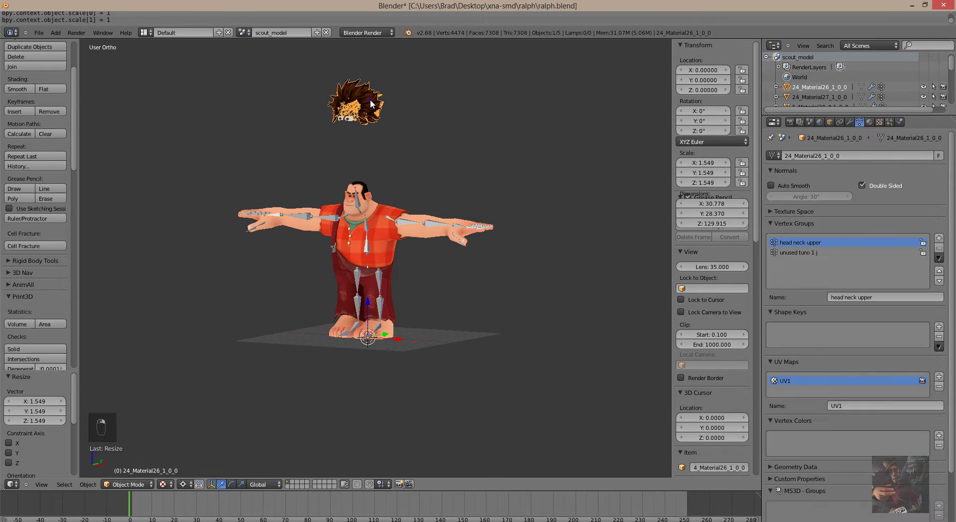
{"action": "left_click", "coordinate": [704, 162]}
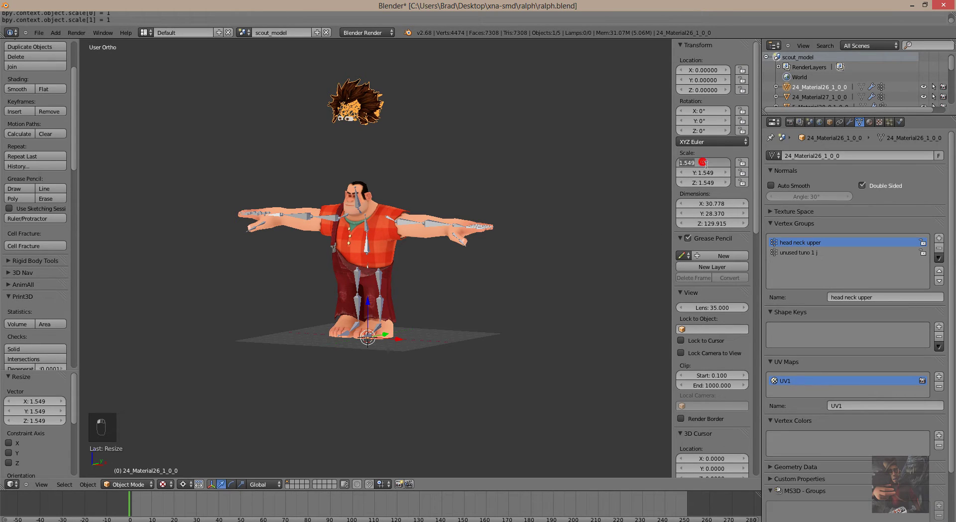
{"action": "type", "text": "1"}
{"action": "key", "text": "Tab"}
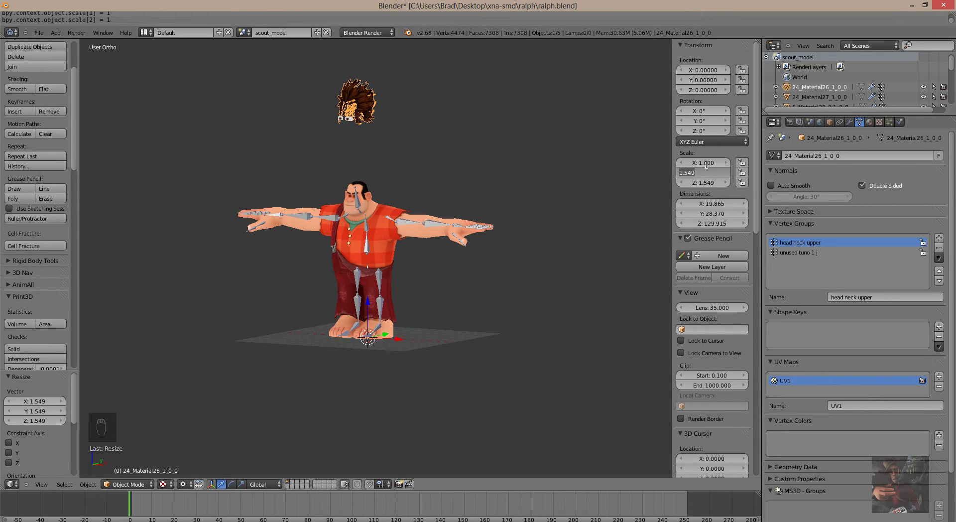
{"action": "type", "text": "1"}
{"action": "key", "text": "Tab"}
{"action": "type", "text": "1"}
{"action": "key", "text": "Tab"}
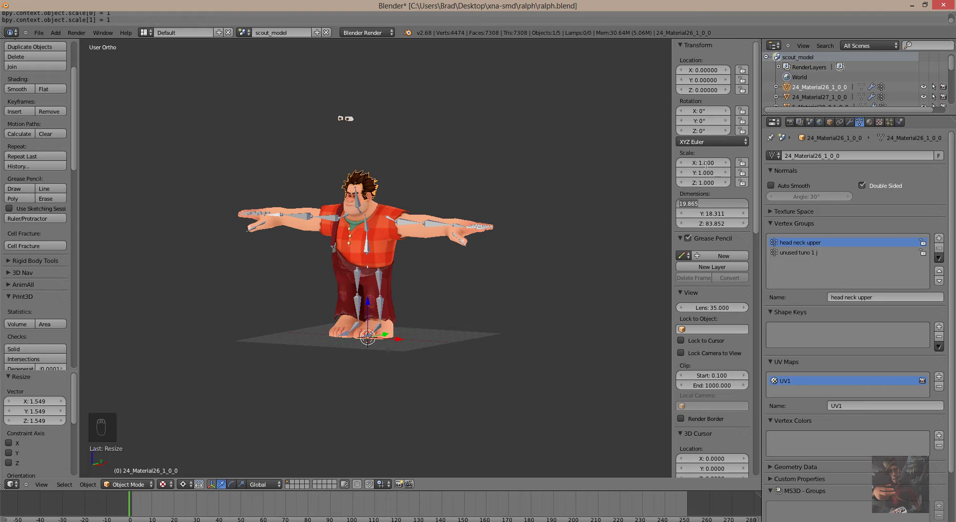
Select the eyes mesh floating above the character and set its X, Y and Z scale to 1
{"action": "right_click", "coordinate": [349, 119]}
{"action": "right_click", "coordinate": [348, 119]}
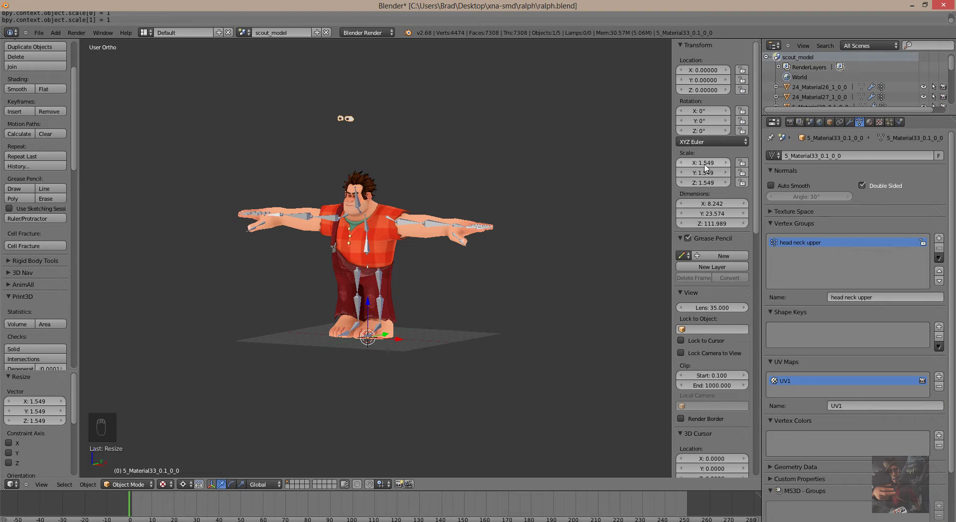
{"action": "left_click", "coordinate": [706, 164]}
{"action": "type", "text": "1"}
{"action": "key", "text": "Tab"}
{"action": "type", "text": "1"}
{"action": "key", "text": "Tab"}
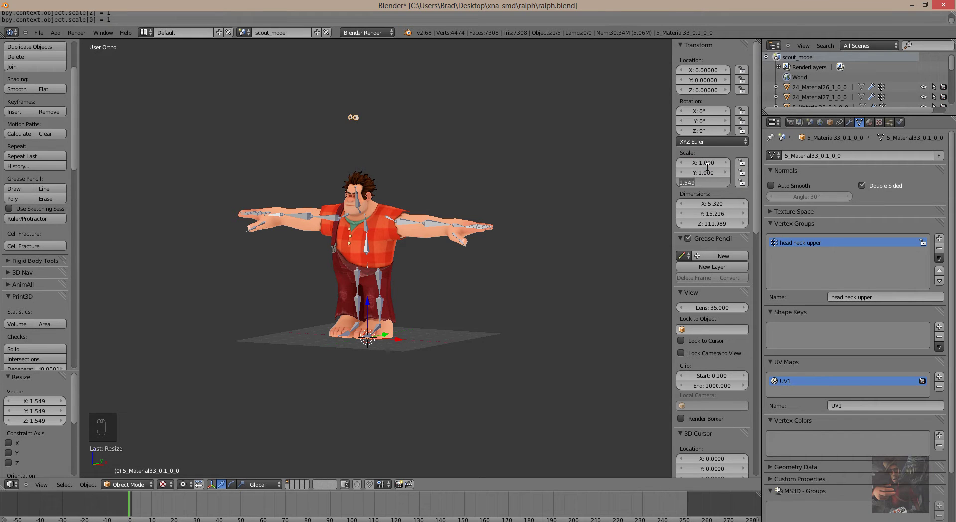
{"action": "type", "text": "1"}
{"action": "key", "text": "Tab"}
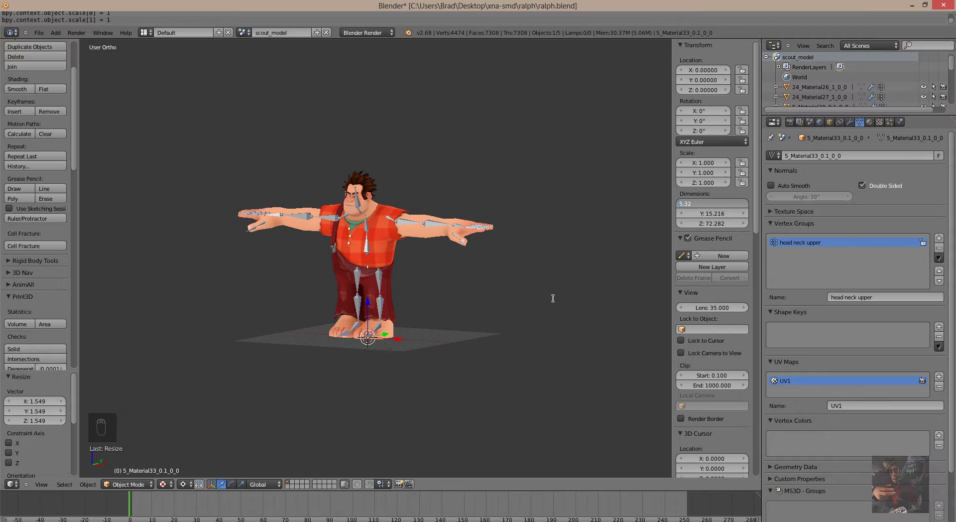
{"action": "left_click", "coordinate": [552, 298]}
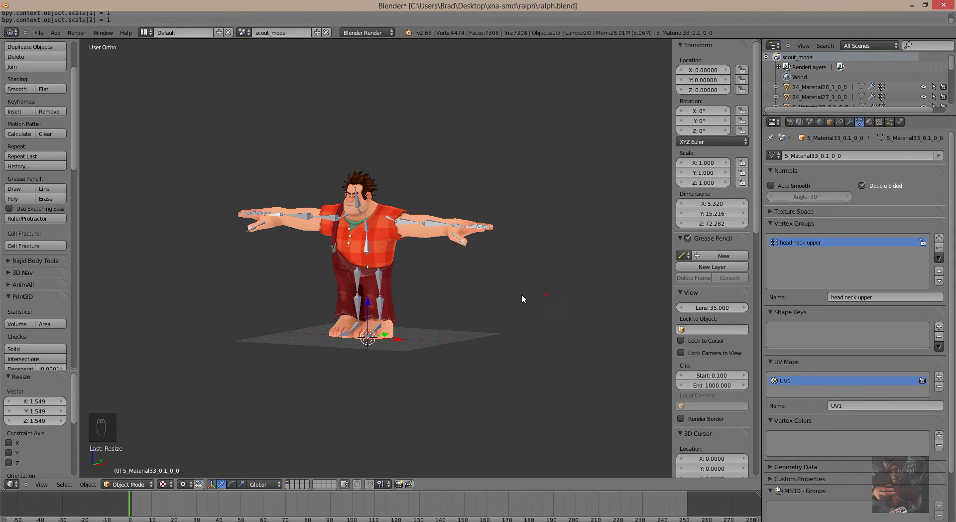
{"action": "scroll", "coordinate": [389, 249], "scroll_direction": "up", "scroll_amount": 5}
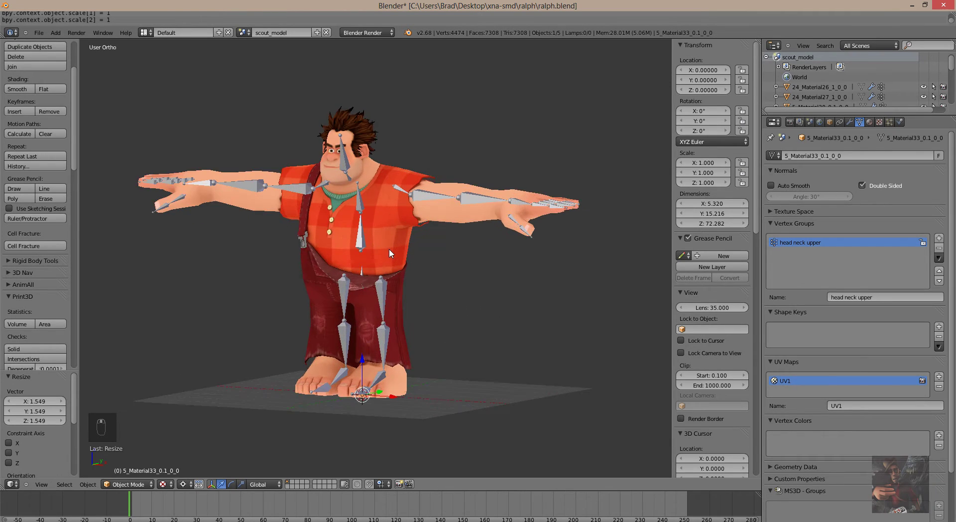
{"action": "middle_click_drag", "start_coordinate": [491, 265], "coordinate": [424, 277]}
{"action": "middle_click_drag", "start_coordinate": [521, 279], "coordinate": [565, 271]}
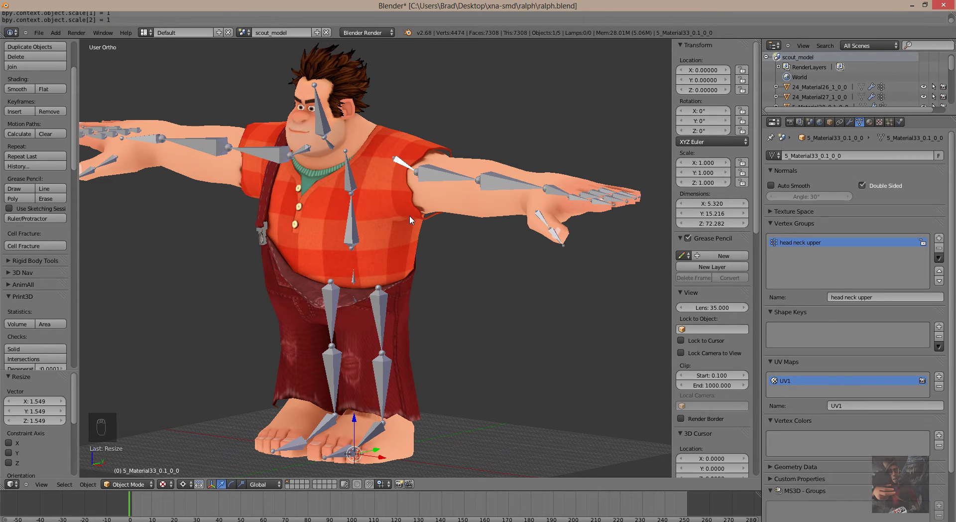
{"action": "middle_click_drag", "start_coordinate": [409, 215], "coordinate": [368, 253]}
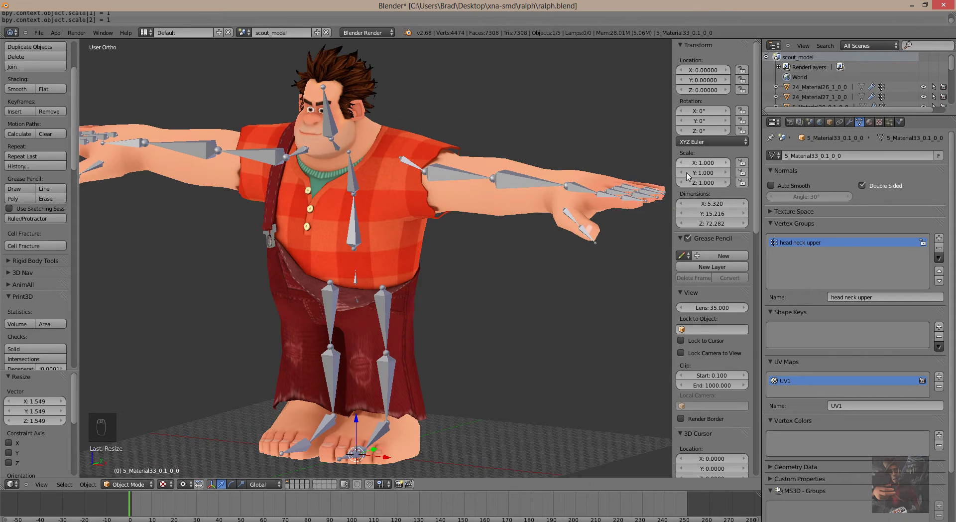
{"action": "scroll", "coordinate": [489, 303], "scroll_direction": "down", "scroll_amount": 4}
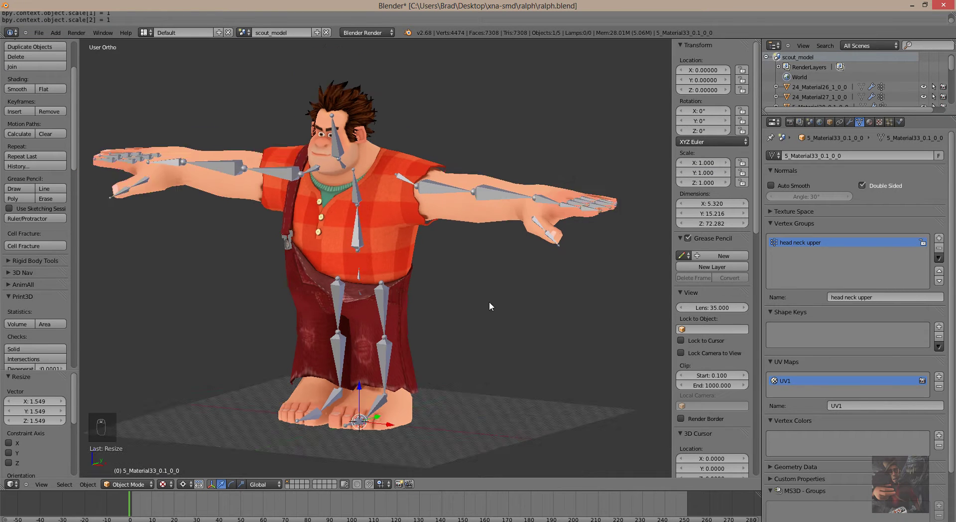
{"action": "middle_click_drag", "start_coordinate": [471, 306], "coordinate": [434, 290]}
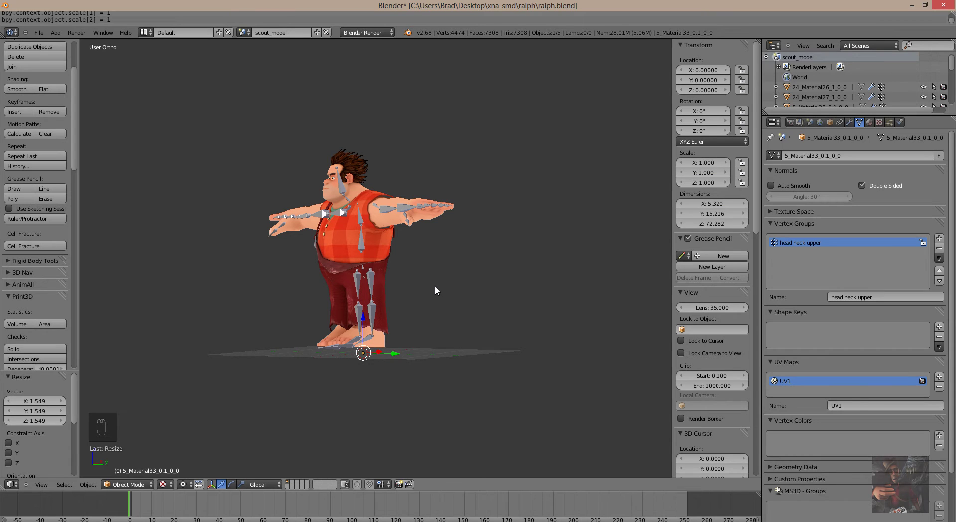
Switch to Source Filmmaker, create an animation set for the new model player\hwm\scout.mdl using the filter "hwm", and select it
{"action": "key", "text": "alt+Tab"}
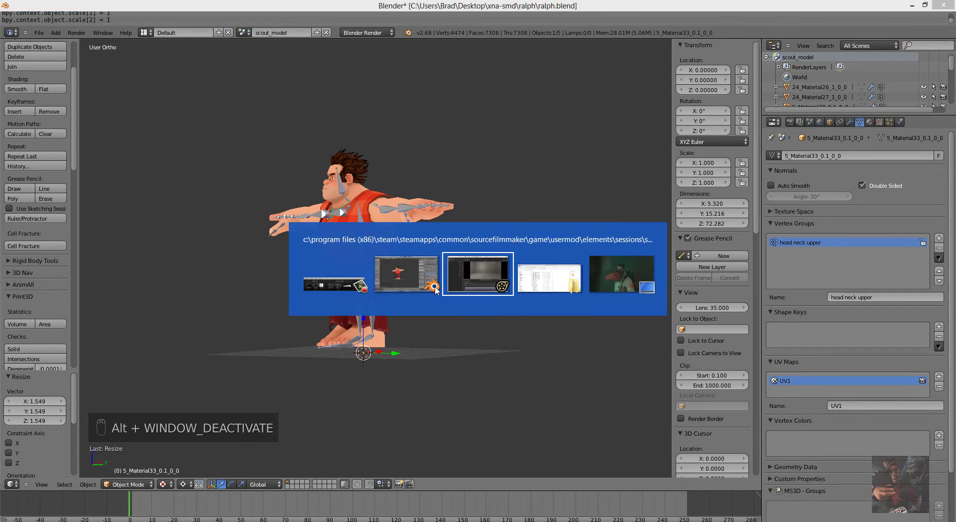
{"action": "right_click", "coordinate": [142, 132]}
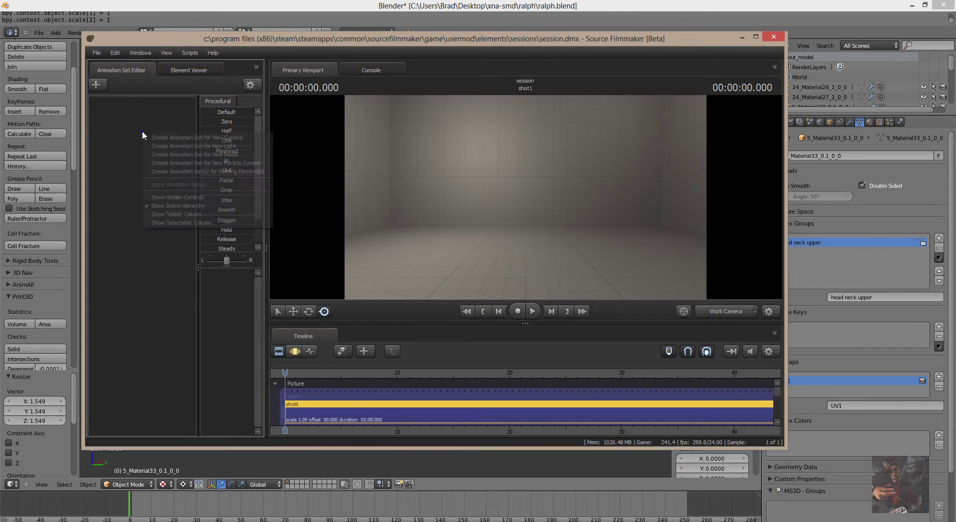
{"action": "left_click", "coordinate": [177, 155]}
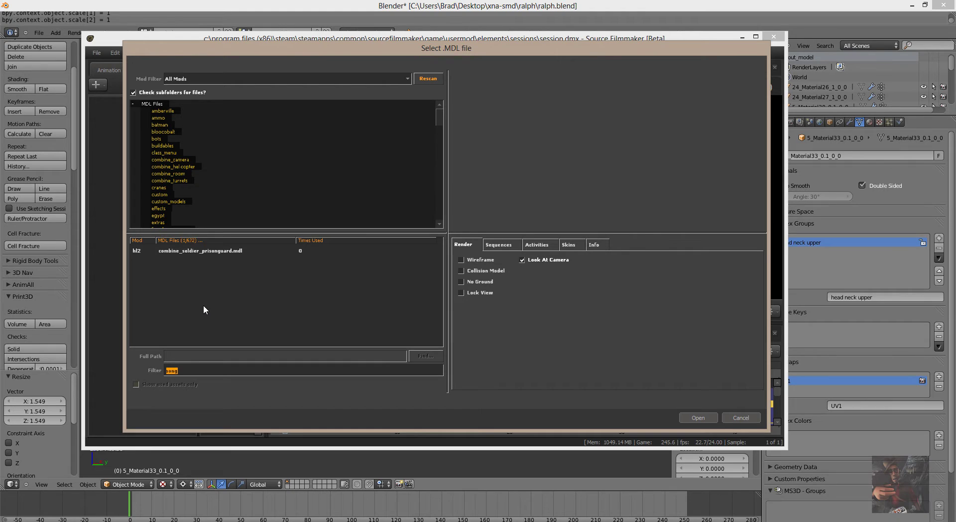
{"action": "type", "text": "hw"}
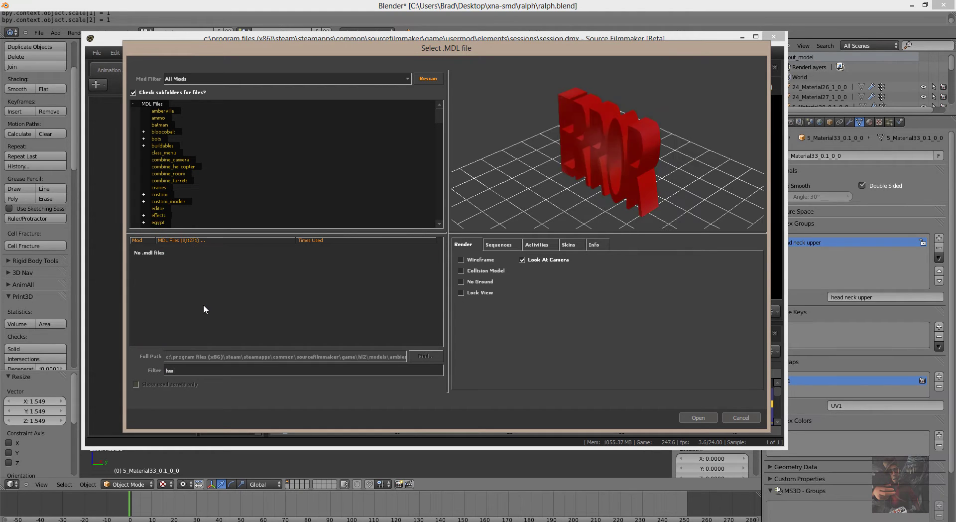
{"action": "type", "text": "m"}
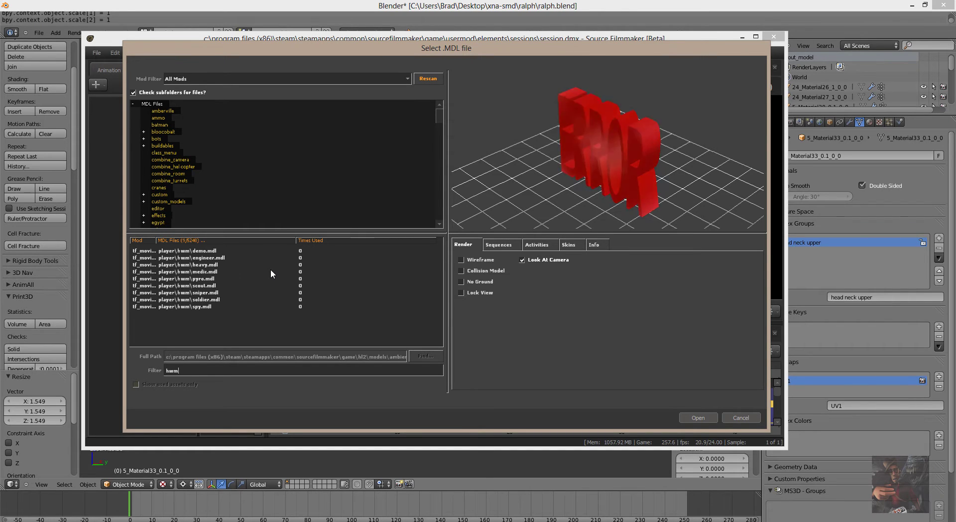
{"action": "double_click", "coordinate": [203, 287]}
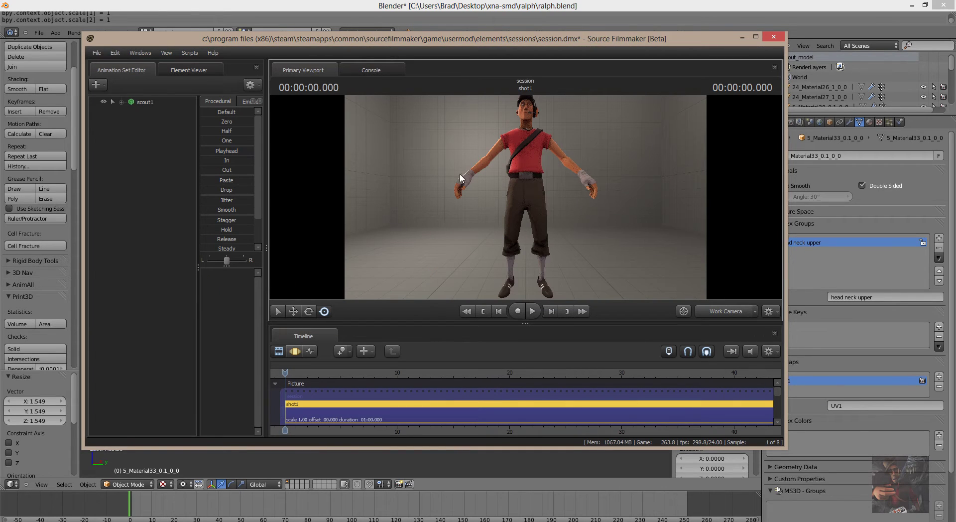
{"action": "left_click", "coordinate": [145, 102]}
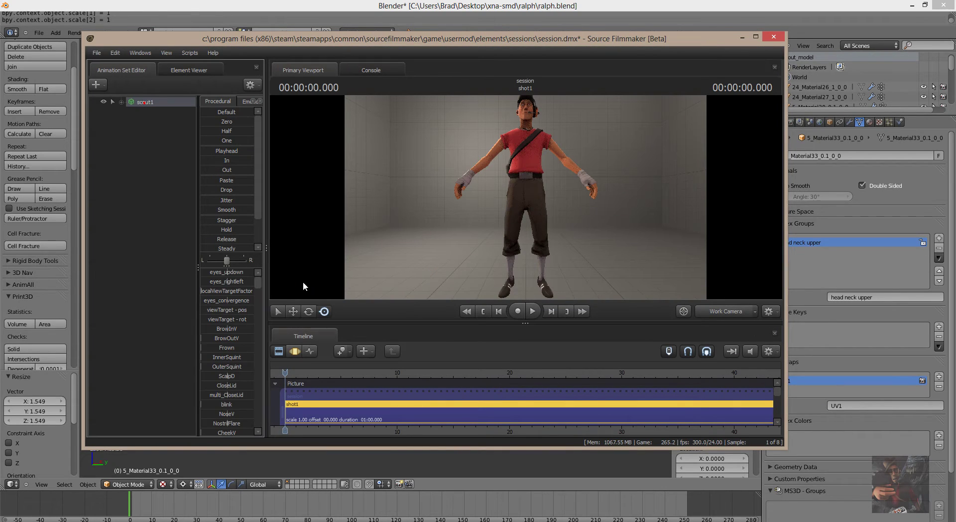
Switch the timeline to the Motion Editor, clear the scout1 selection and reposition the work camera to view the Scout and its orange ground disc
{"action": "left_click", "coordinate": [295, 351]}
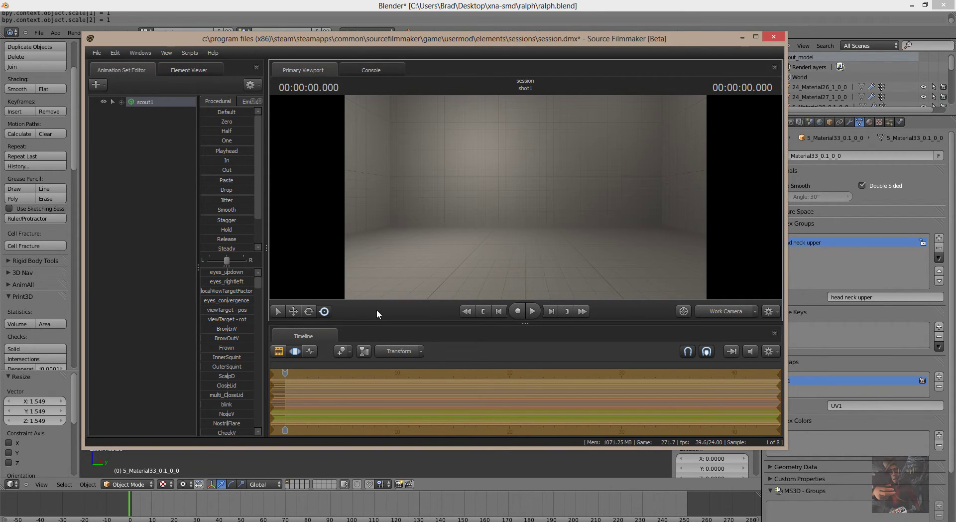
{"action": "left_click", "coordinate": [175, 184]}
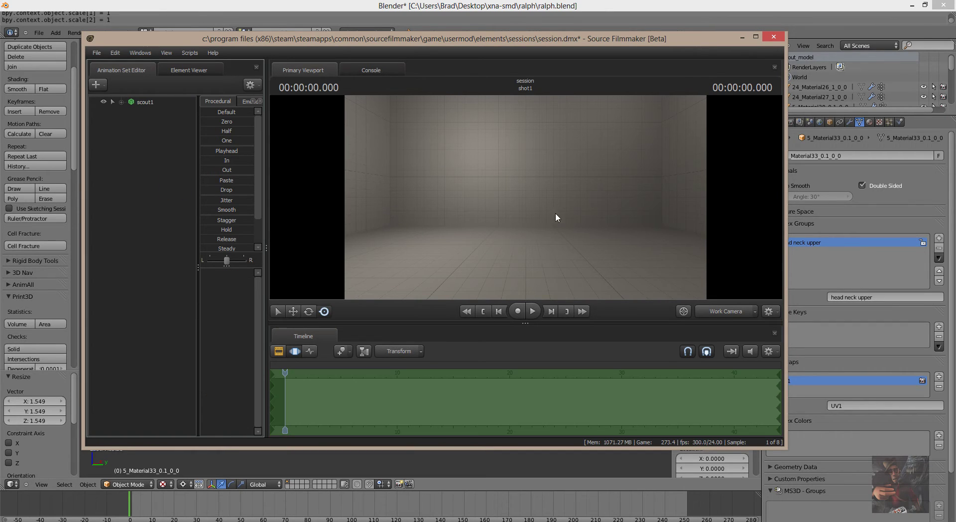
{"action": "right_click", "coordinate": [523, 183]}
{"action": "left_click", "coordinate": [512, 195]}
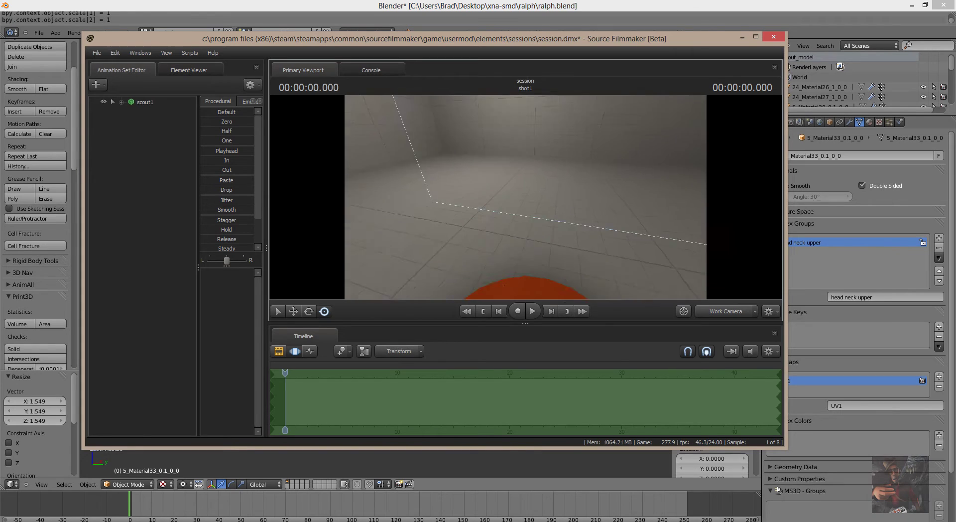
{"action": "left_click_drag", "start_coordinate": [512, 196], "coordinate": [513, 195]}
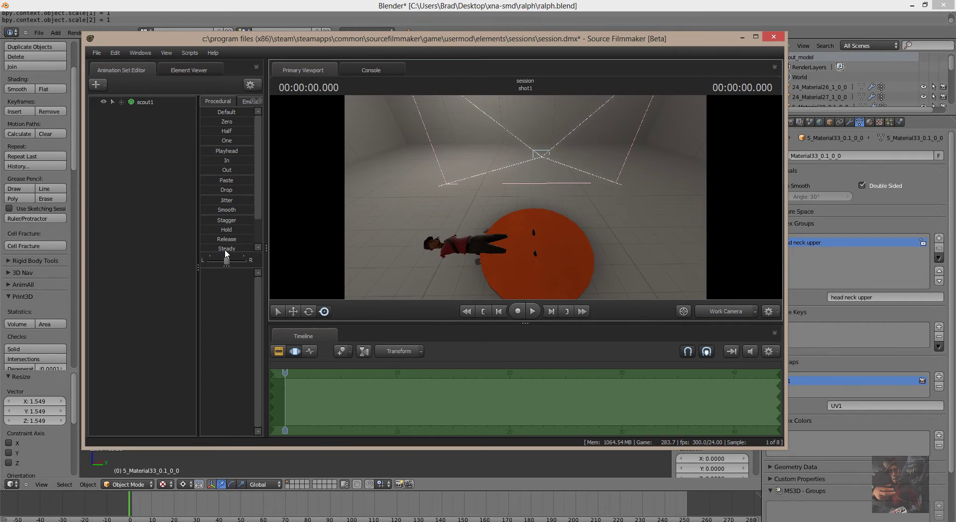
Select scout1 and set its rootTransform rotation to 0 so the model stands upright
{"action": "left_click", "coordinate": [147, 101]}
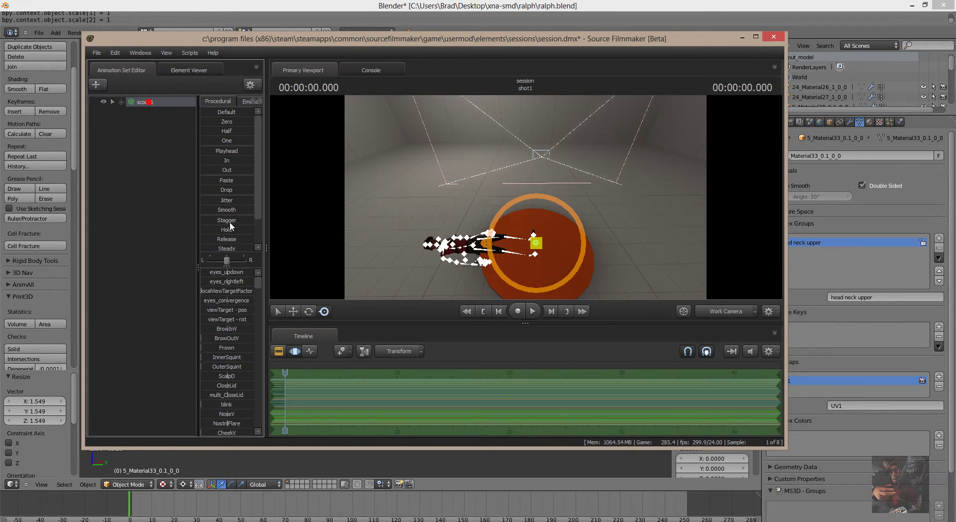
{"action": "left_click_drag", "start_coordinate": [257, 282], "coordinate": [279, 440]}
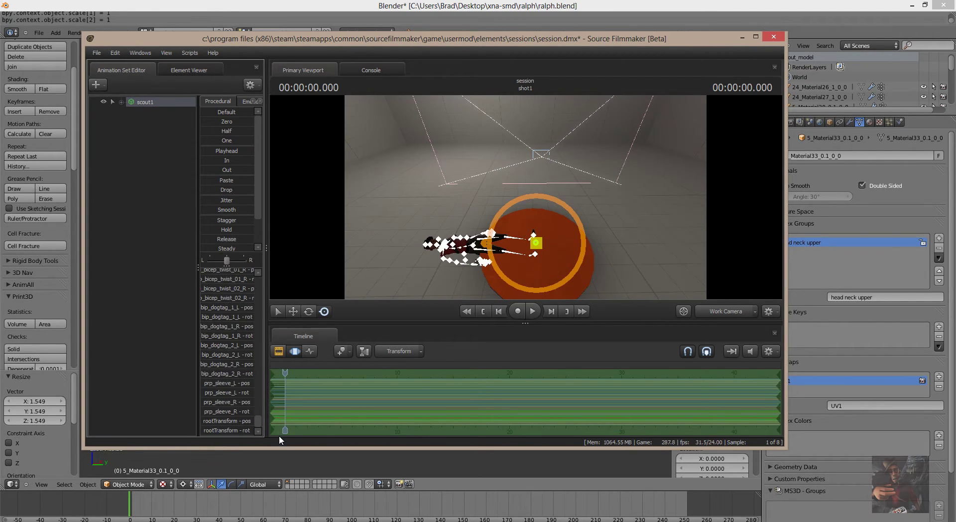
{"action": "left_click", "coordinate": [234, 430]}
{"action": "type", "text": "0"}
{"action": "key", "text": "Return"}
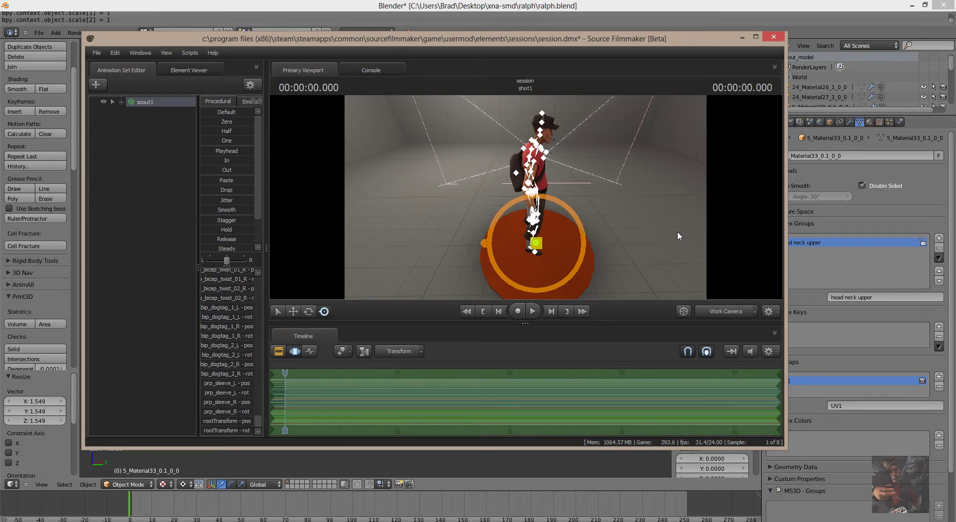
Expand scout1's Face, Body, Arms, Fingers, Legs, Other and Unknown control groups and examine the bone names
{"action": "left_click", "coordinate": [119, 101]}
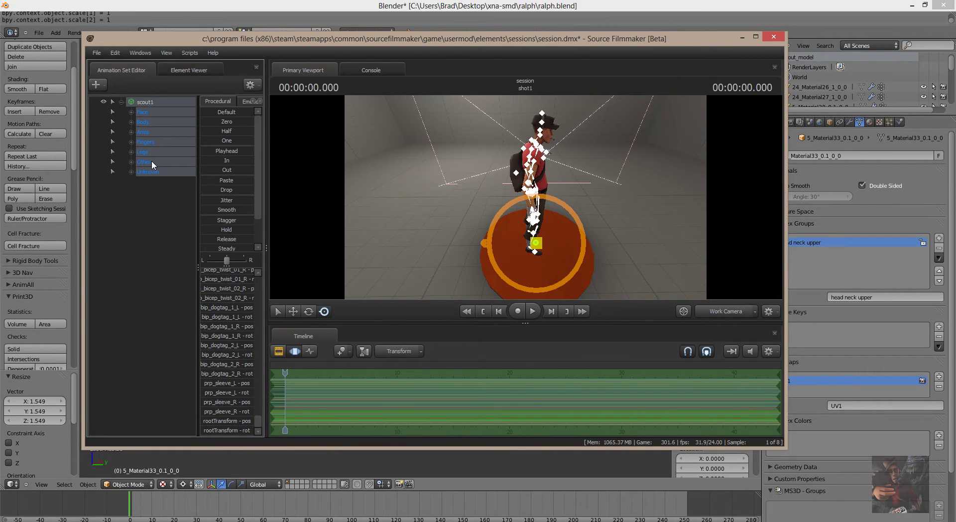
{"action": "left_click", "coordinate": [132, 111]}
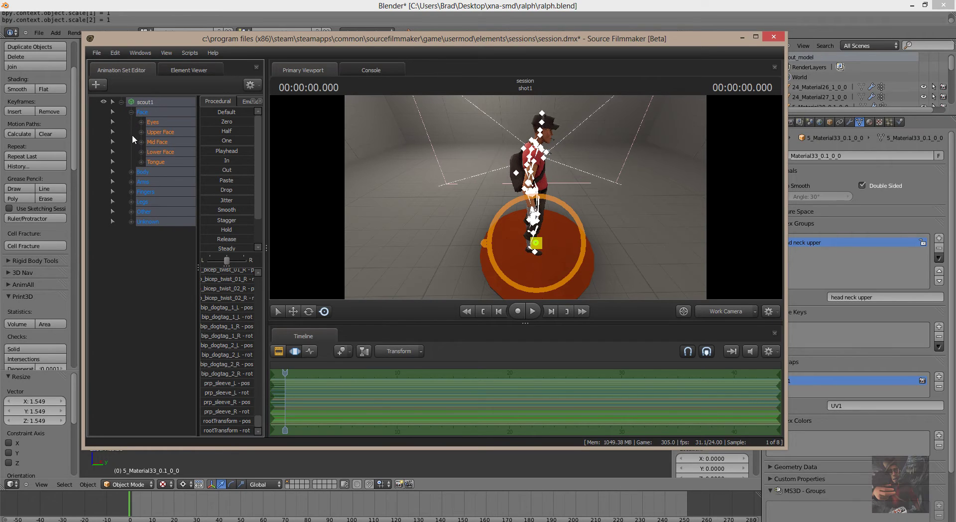
{"action": "left_click", "coordinate": [130, 172]}
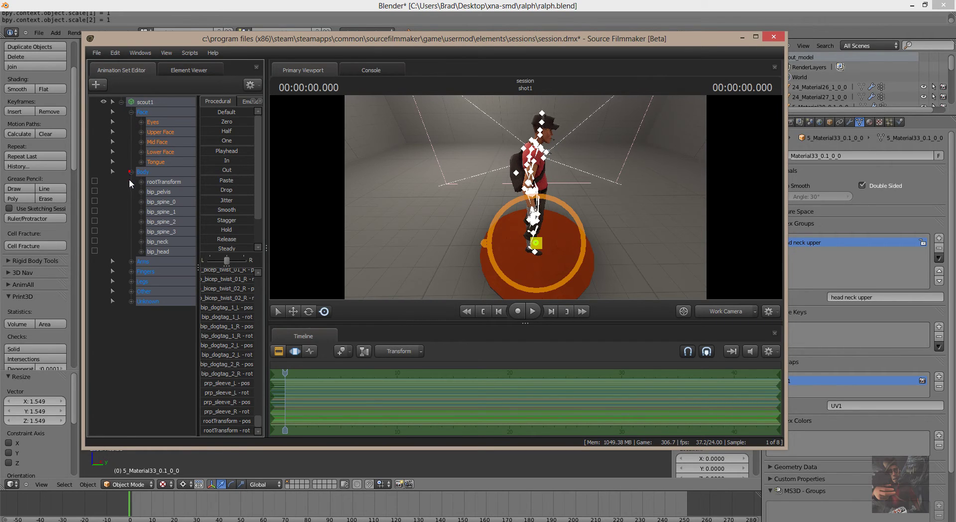
{"action": "left_click", "coordinate": [132, 260]}
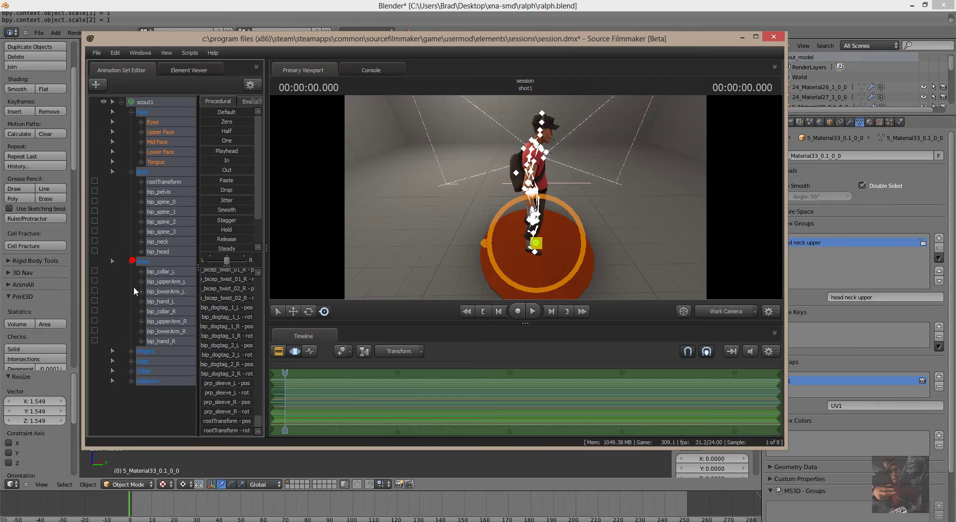
{"action": "left_click", "coordinate": [131, 351]}
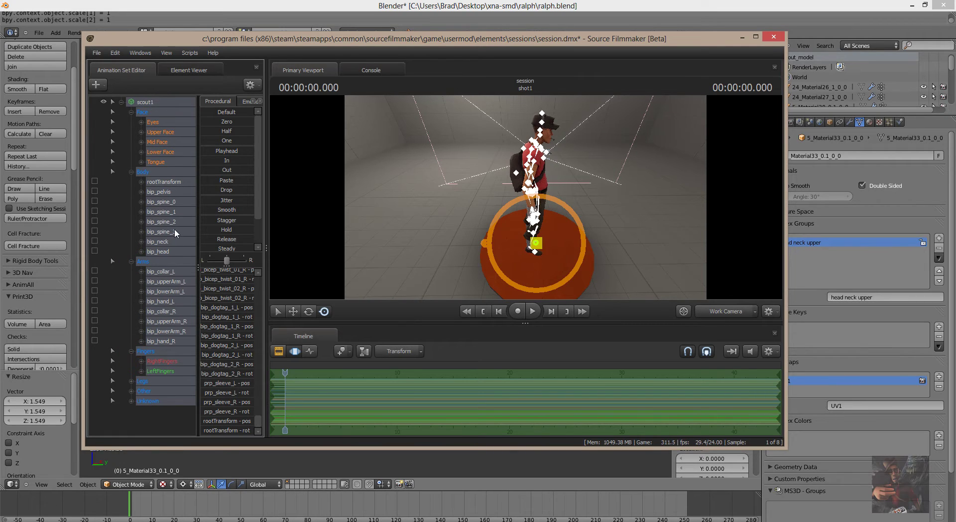
{"action": "left_click", "coordinate": [132, 380]}
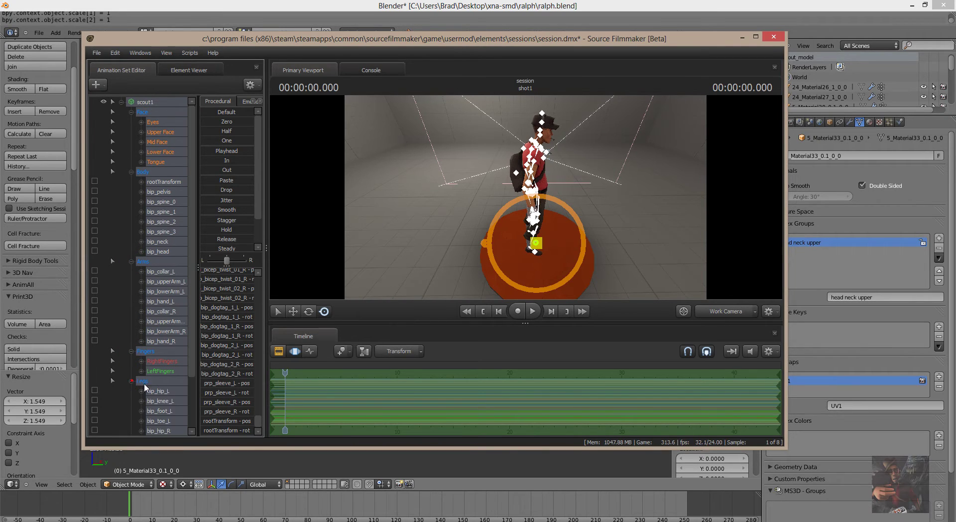
{"action": "scroll", "coordinate": [171, 347], "scroll_direction": "down", "scroll_amount": 2}
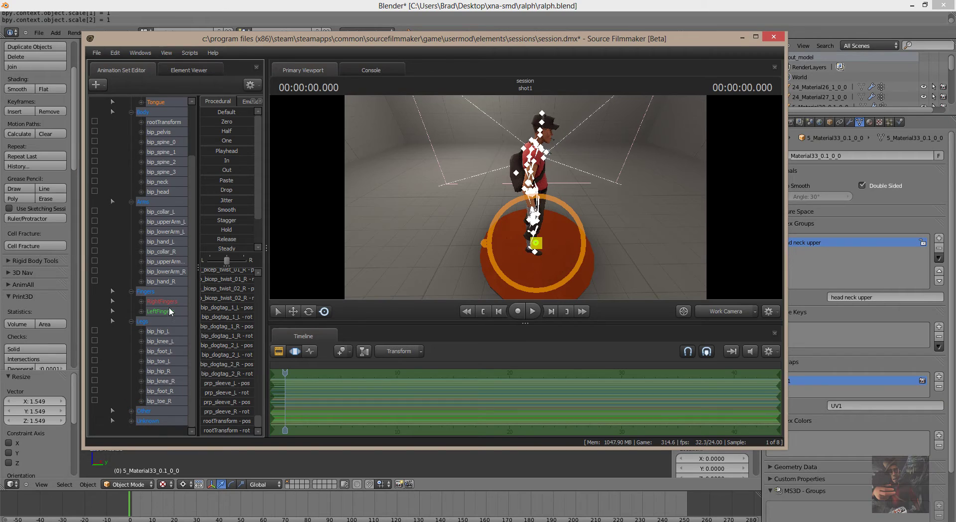
{"action": "left_click", "coordinate": [131, 411]}
{"action": "scroll", "coordinate": [168, 351], "scroll_direction": "down", "scroll_amount": 1}
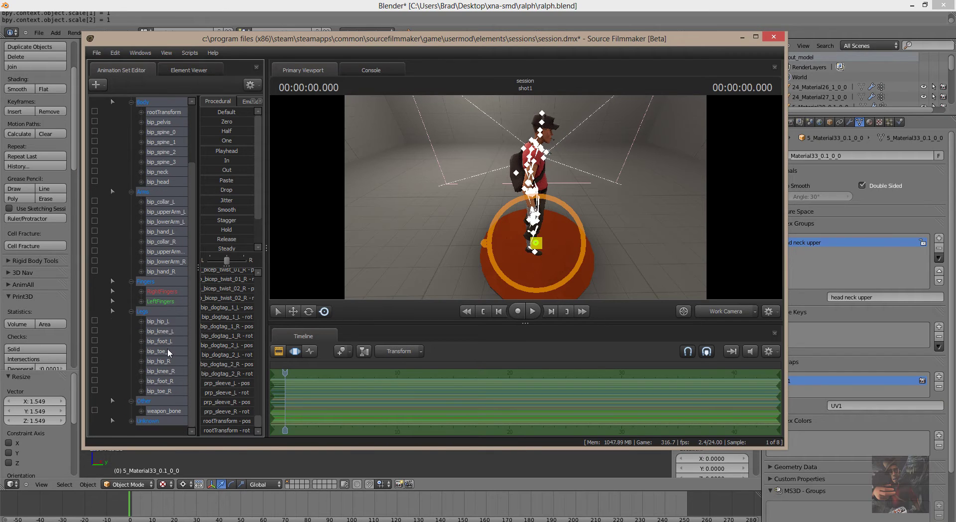
{"action": "left_click", "coordinate": [131, 420]}
{"action": "scroll", "coordinate": [168, 356], "scroll_direction": "down", "scroll_amount": 10}
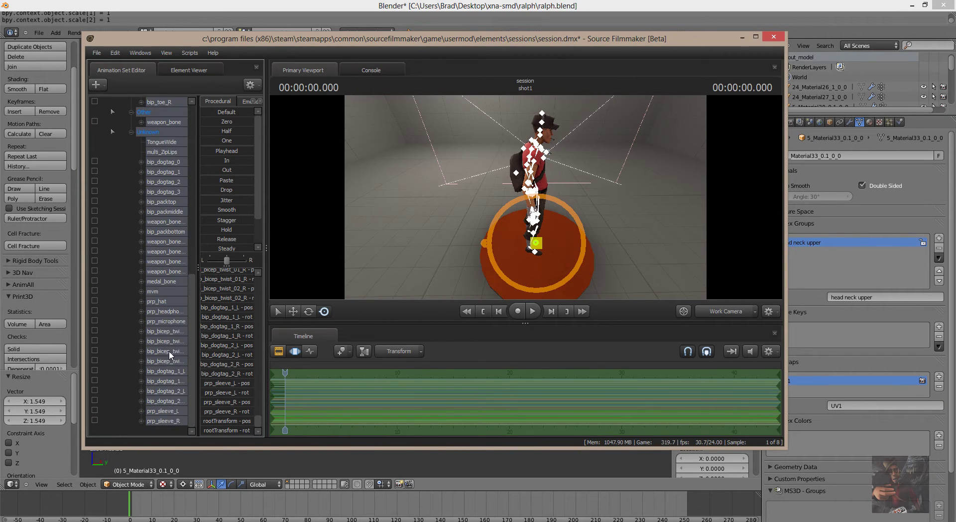
{"action": "scroll", "coordinate": [171, 348], "scroll_direction": "up", "scroll_amount": 9}
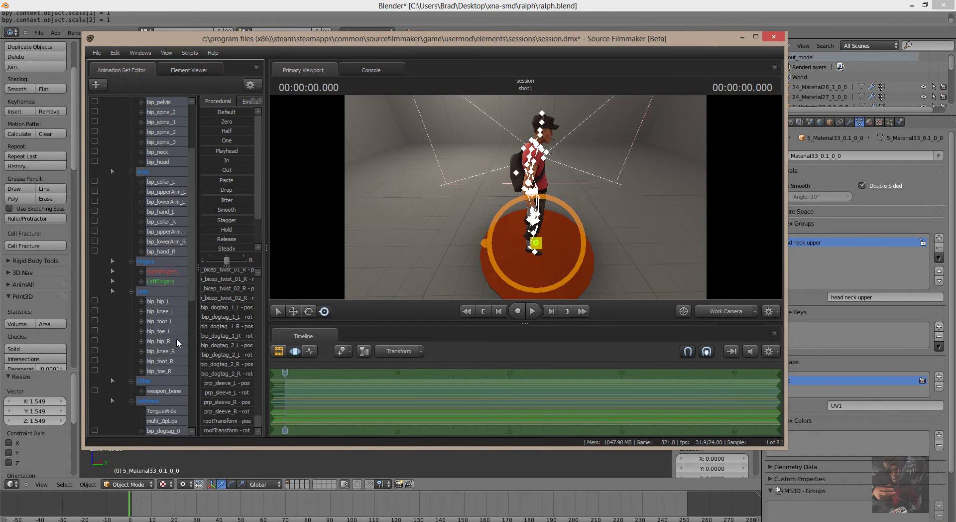
{"action": "scroll", "coordinate": [142, 250], "scroll_direction": "up", "scroll_amount": 3}
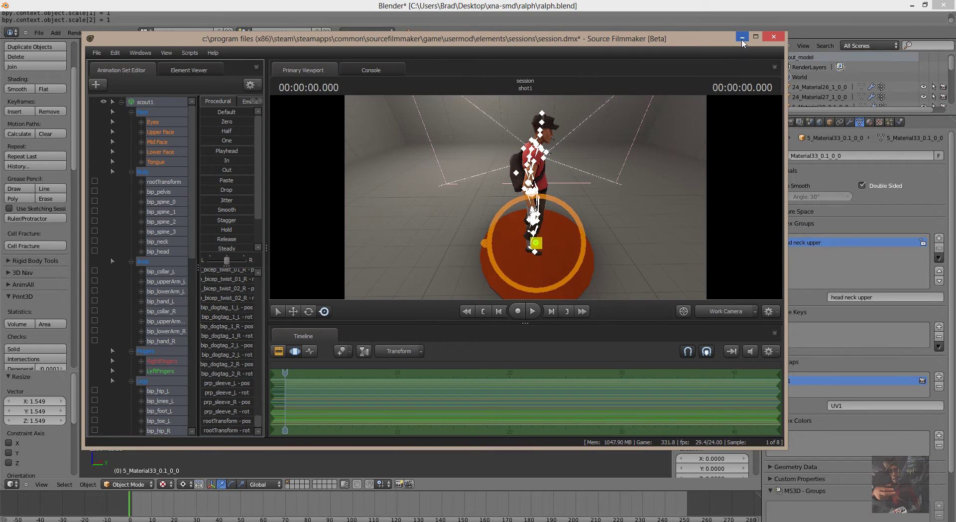
Move the Source Filmmaker window aside, switch to Blender and open the character's armature in Edit Mode, seen in front view
{"action": "left_click_drag", "start_coordinate": [320, 42], "coordinate": [761, 66]}
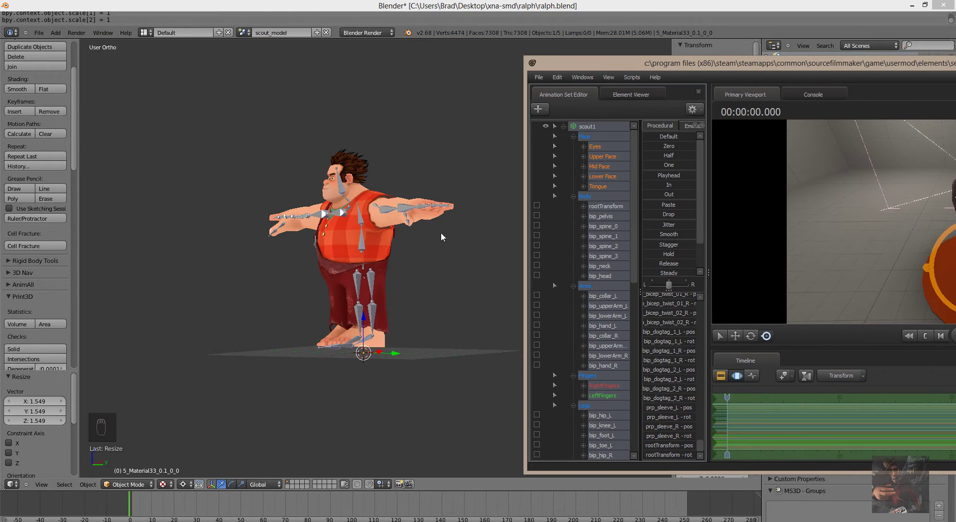
{"action": "left_click", "coordinate": [511, 6]}
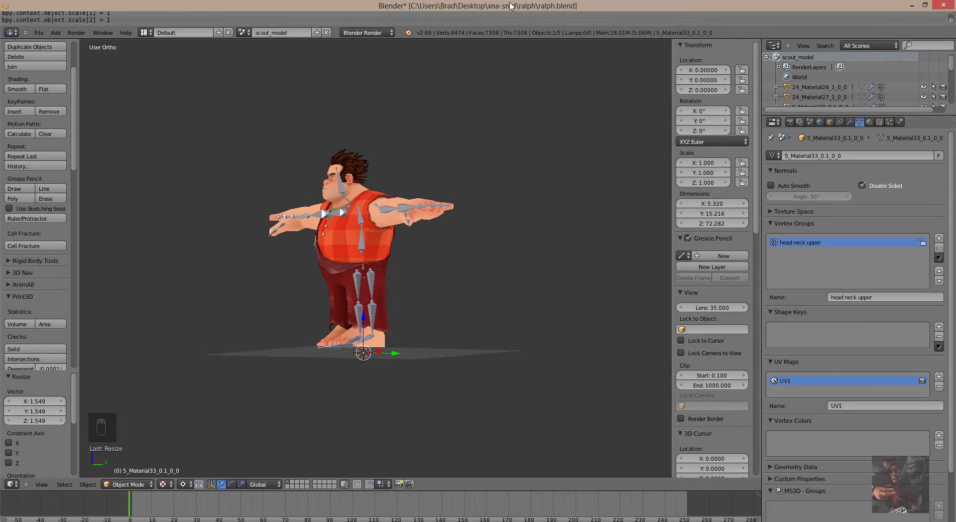
{"action": "right_click", "coordinate": [370, 283]}
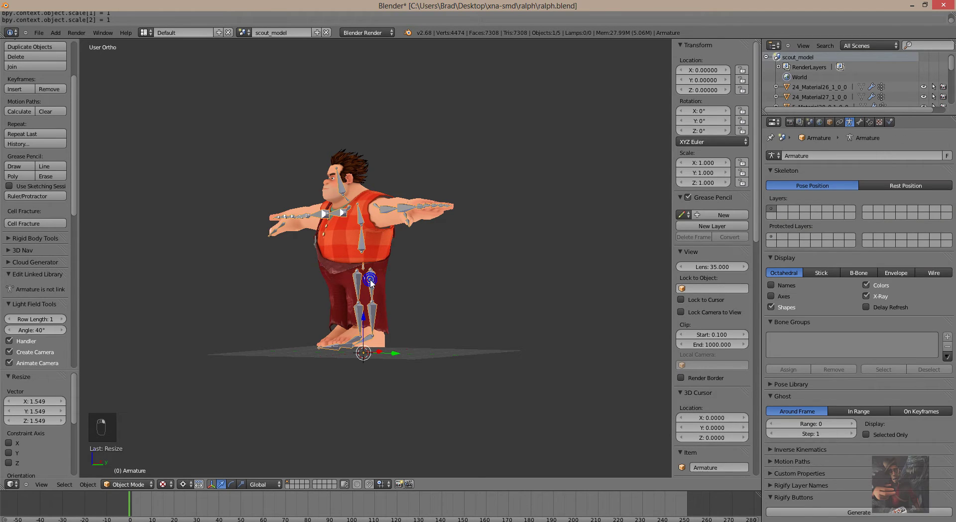
{"action": "right_click", "coordinate": [370, 282]}
{"action": "right_click", "coordinate": [371, 283]}
{"action": "key", "text": "Tab"}
{"action": "scroll", "coordinate": [428, 323], "scroll_direction": "up", "scroll_amount": 5}
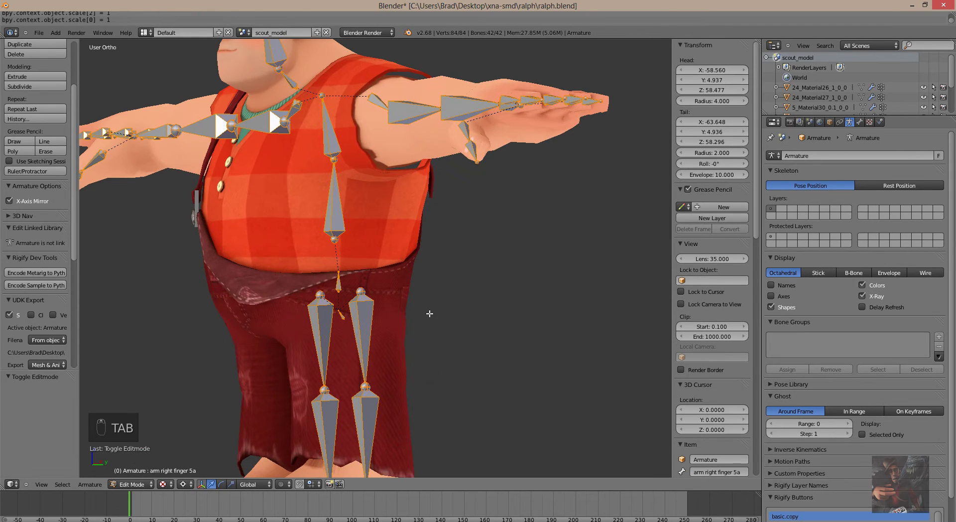
{"action": "scroll", "coordinate": [429, 313], "scroll_direction": "down", "scroll_amount": 4}
{"action": "scroll", "coordinate": [428, 313], "scroll_direction": "down", "scroll_amount": 2}
{"action": "middle_click_drag", "start_coordinate": [438, 305], "coordinate": [509, 300]}
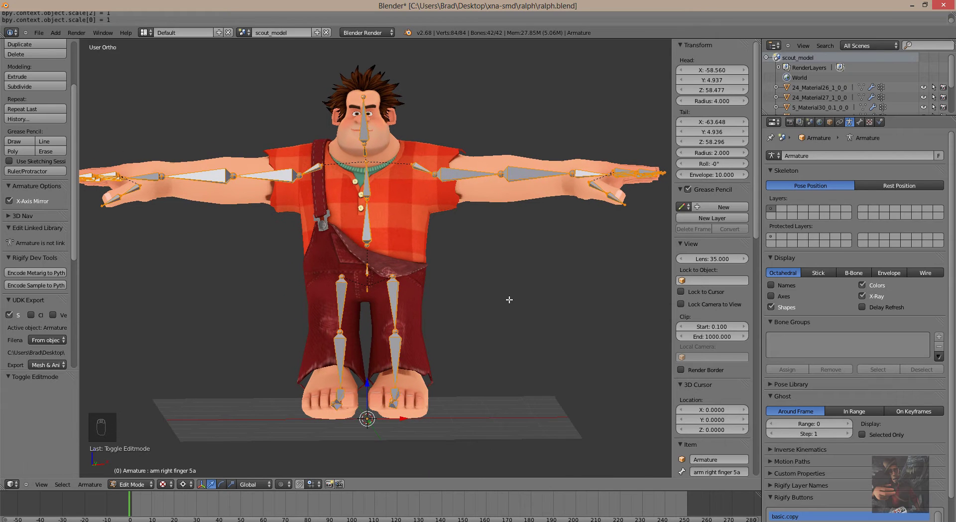
{"action": "key", "text": "KP_1"}
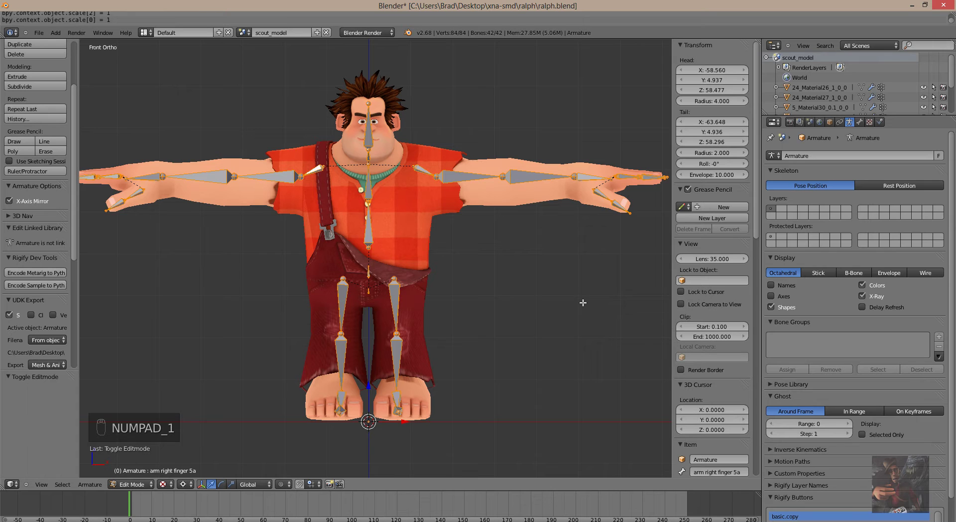
Switch to Source Filmmaker, narrow its window, widen the animation set list and place the window beside the Blender character
{"action": "key", "text": "alt+Tab"}
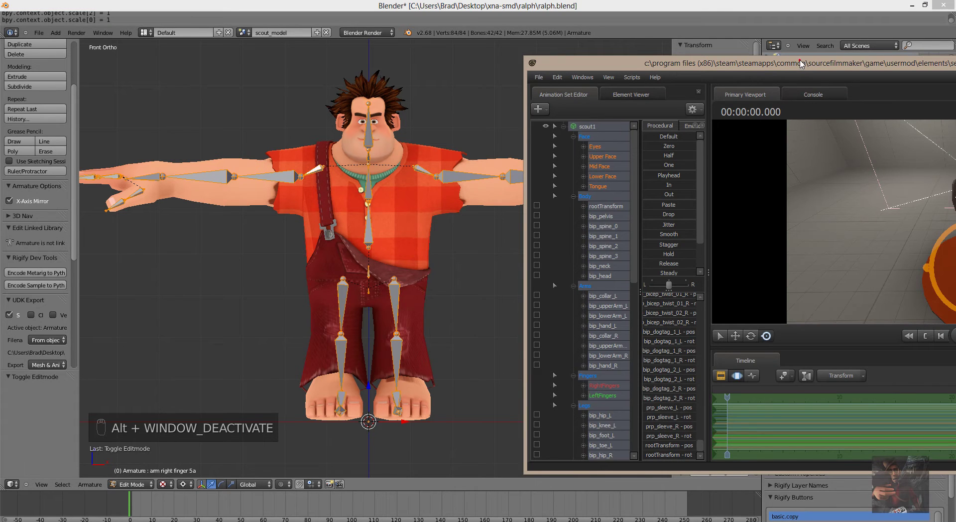
{"action": "left_click_drag", "start_coordinate": [800, 63], "coordinate": [471, 32]}
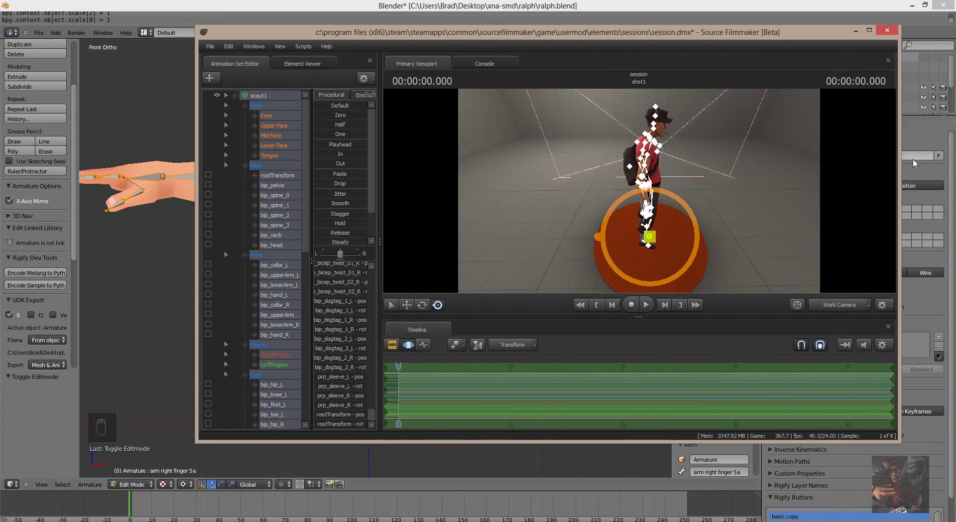
{"action": "left_click_drag", "start_coordinate": [906, 162], "coordinate": [693, 166]}
{"action": "left_click_drag", "start_coordinate": [324, 172], "coordinate": [427, 173]}
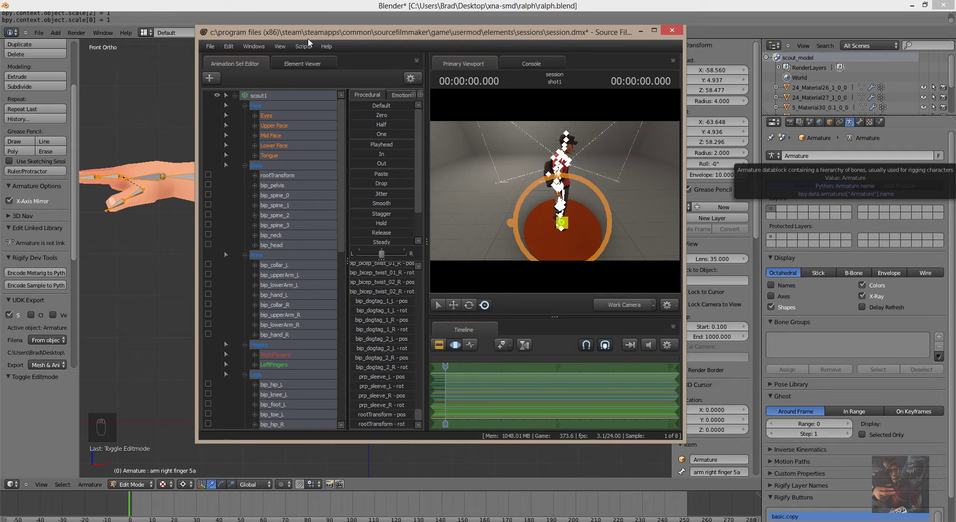
{"action": "left_click_drag", "start_coordinate": [308, 35], "coordinate": [647, 84]}
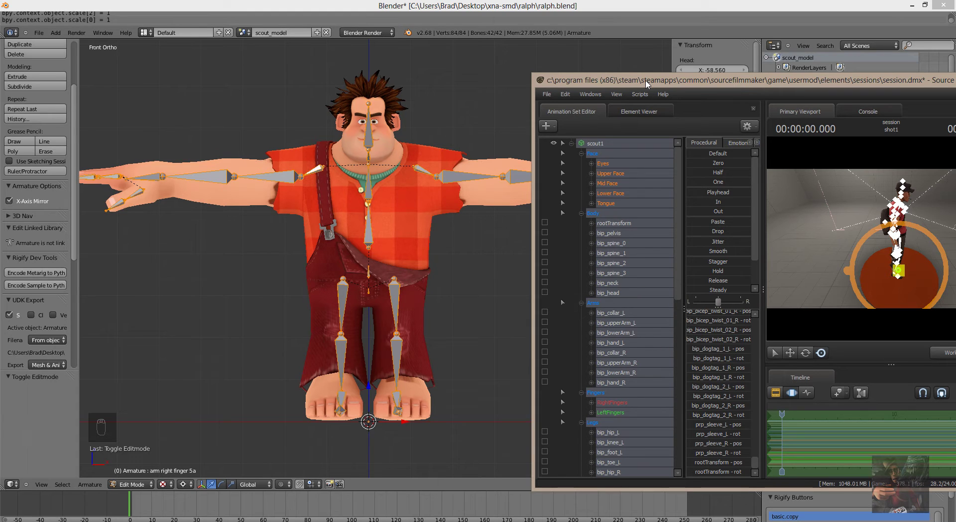
{"action": "mouse_move", "coordinate": [627, 84]}
{"action": "left_mouse_down"}
{"action": "mouse_move", "coordinate": [628, 107]}
{"action": "mouse_move", "coordinate": [622, 78]}
{"action": "left_mouse_up"}
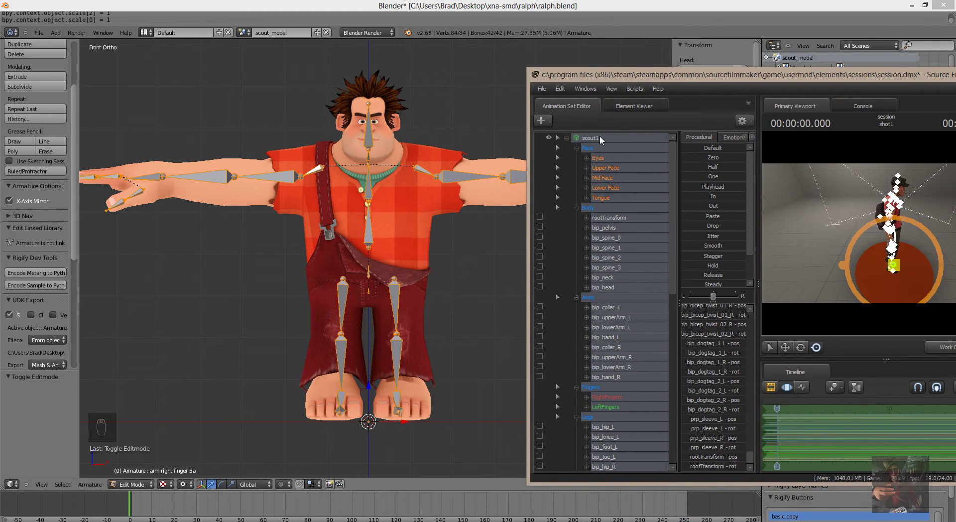
Collapse scout1's Face group and select the bip_pelvis bone
{"action": "left_click", "coordinate": [586, 158]}
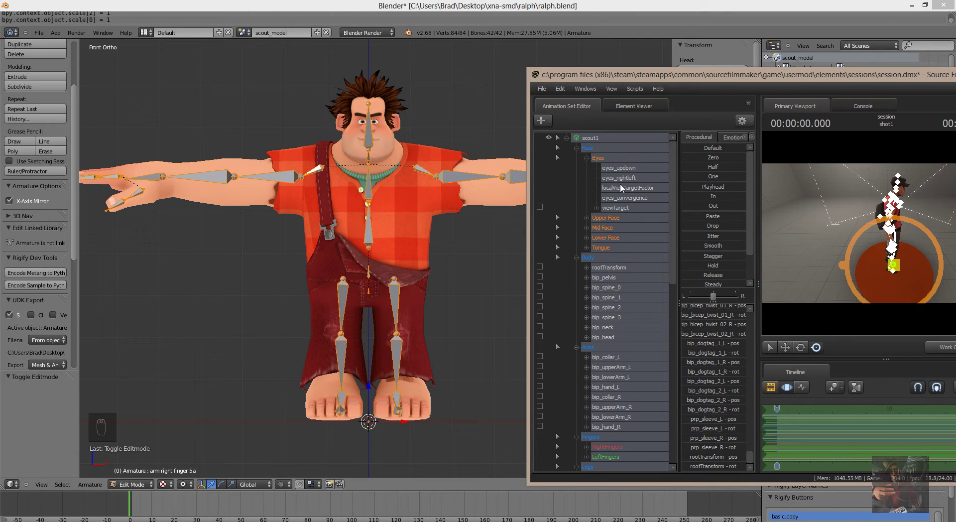
{"action": "left_click", "coordinate": [576, 148]}
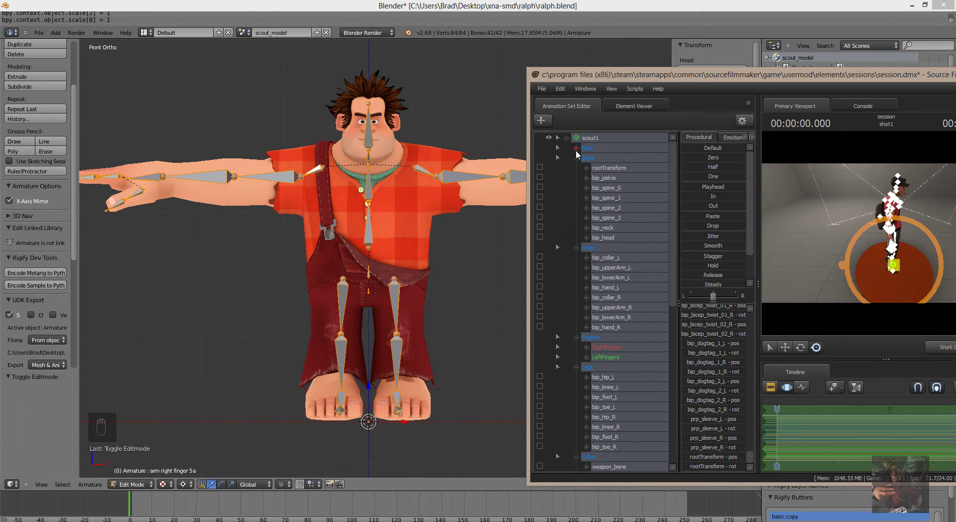
{"action": "left_click", "coordinate": [611, 178]}
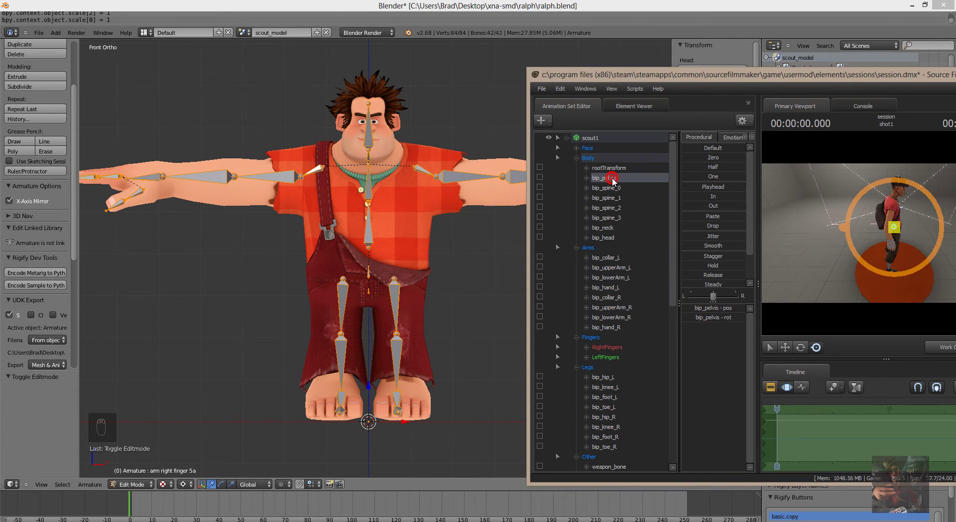
Switch to Blender and select the small pelvis bone between the character's hips
{"action": "right_click", "coordinate": [371, 294]}
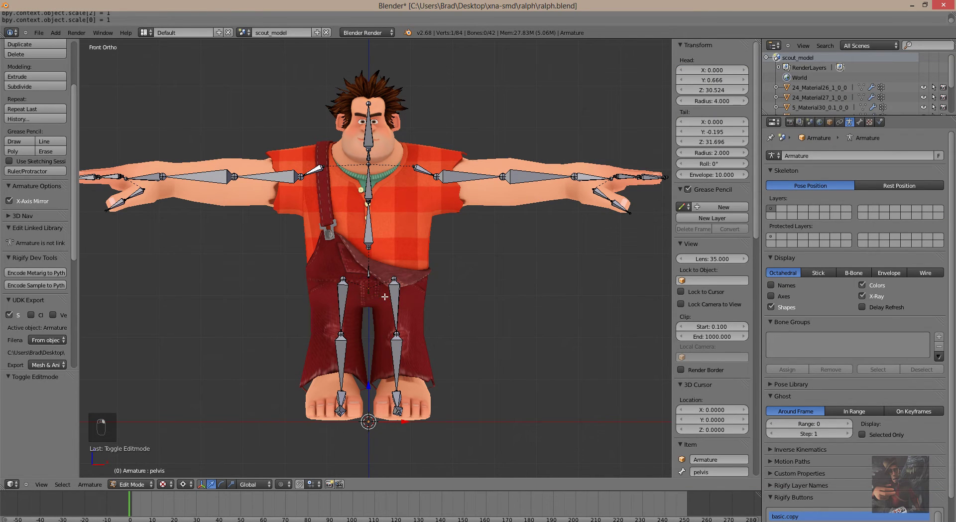
{"action": "scroll", "coordinate": [382, 296], "scroll_direction": "up", "scroll_amount": 2}
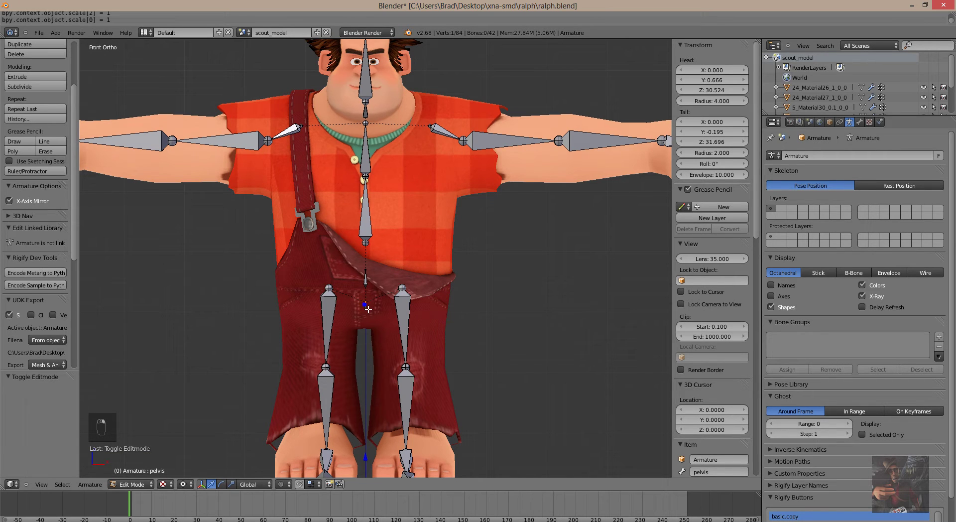
{"action": "right_click", "coordinate": [366, 307]}
{"action": "scroll", "coordinate": [454, 307], "scroll_direction": "up", "scroll_amount": 4}
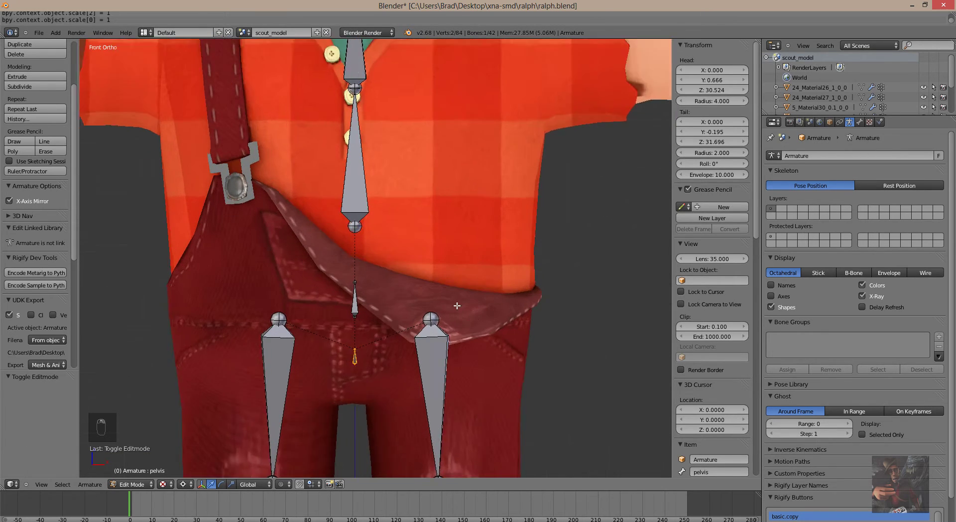
Rename the selected pelvis bone between the character's hips to bip_pelvis in its bone properties
{"action": "scroll", "coordinate": [456, 301], "scroll_direction": "up", "scroll_amount": 1}
{"action": "scroll", "coordinate": [455, 299], "scroll_direction": "down", "scroll_amount": 2}
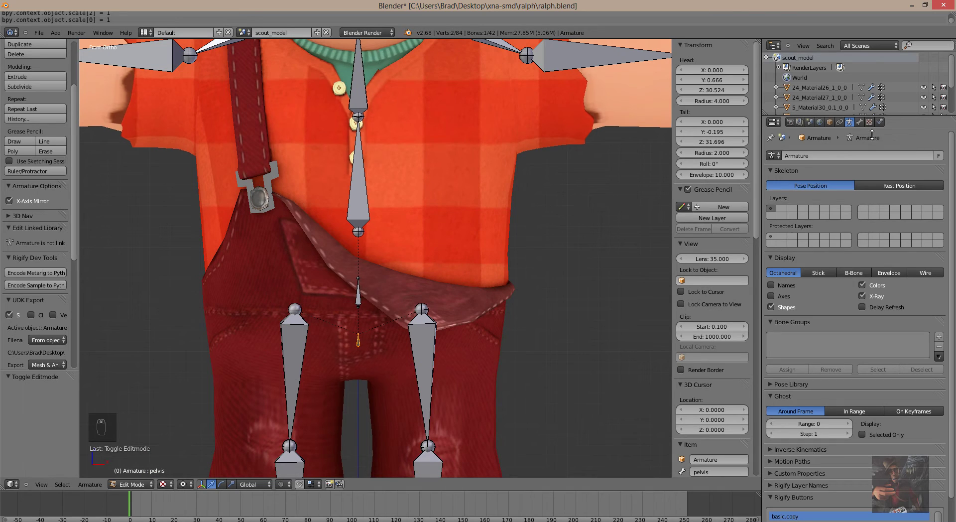
{"action": "left_click", "coordinate": [859, 121]}
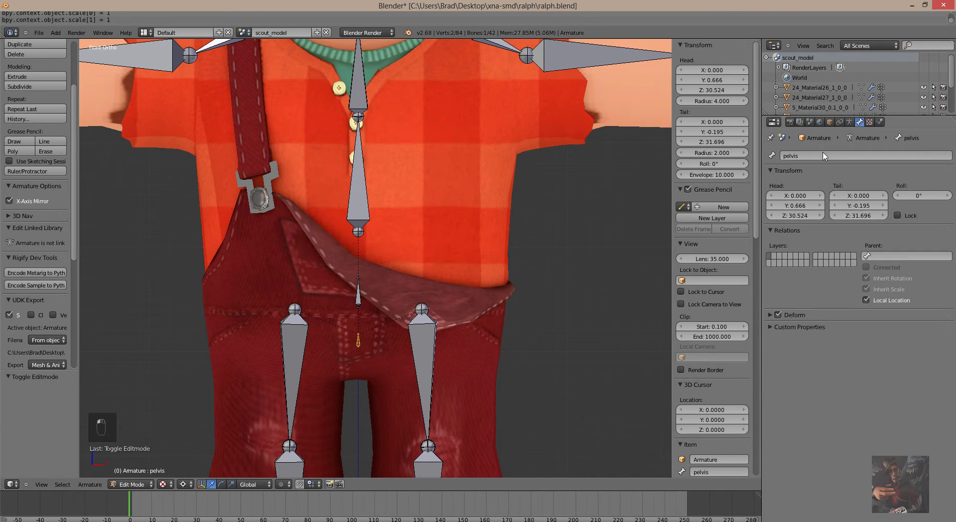
{"action": "left_click", "coordinate": [809, 158]}
{"action": "type", "text": "bip_pelvis"}
{"action": "key", "text": "Return"}
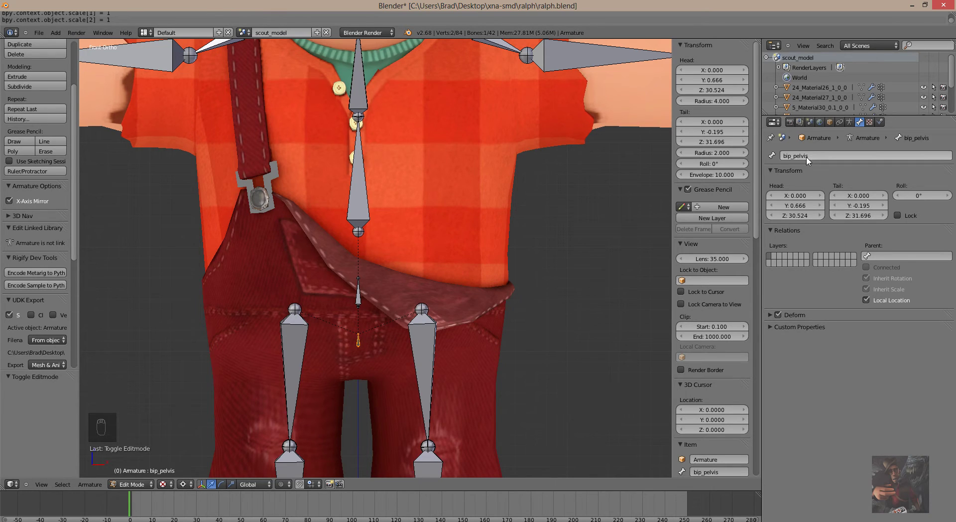
{"action": "key", "text": "alt+Tab"}
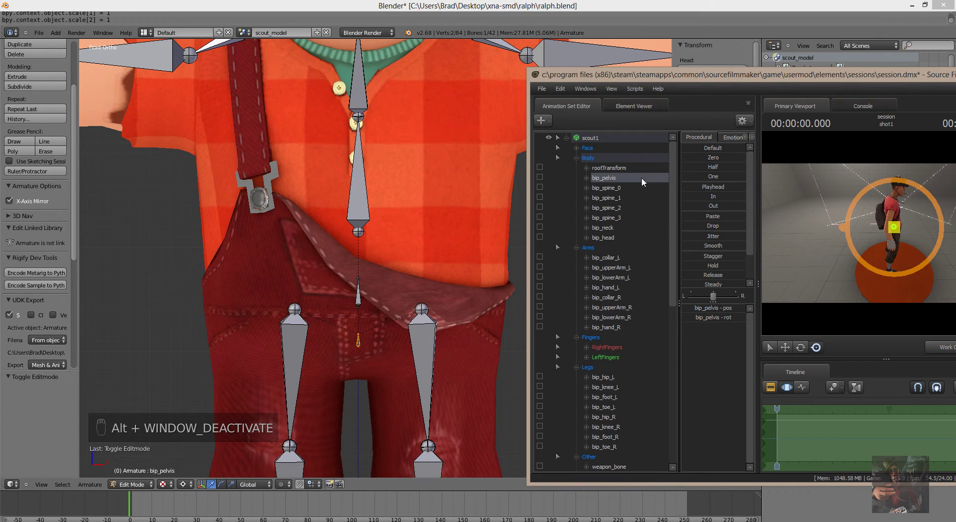
{"action": "left_click", "coordinate": [360, 293]}
{"action": "right_click", "coordinate": [359, 292]}
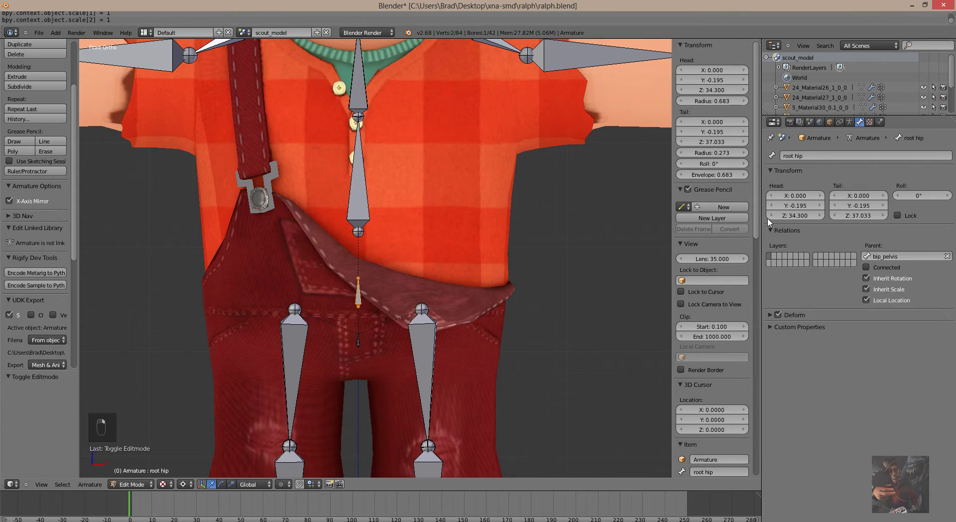
{"action": "left_click", "coordinate": [810, 156]}
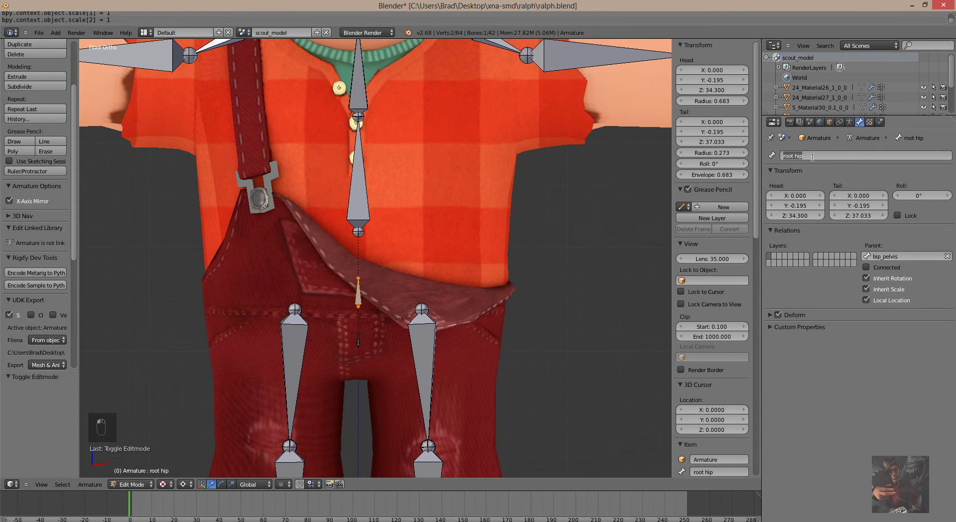
{"action": "type", "text": "Spine"}
{"action": "key", "text": "alt+Tab"}
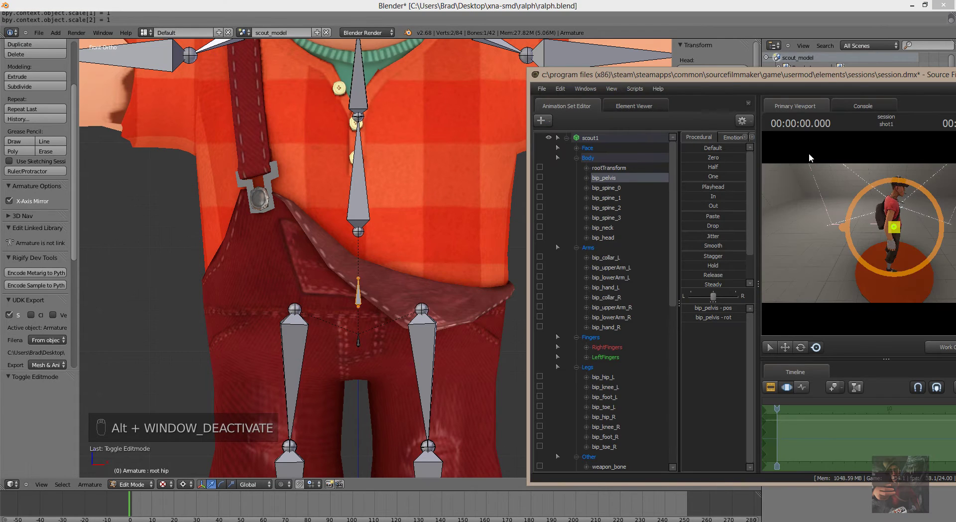
{"action": "key", "text": "alt+Tab"}
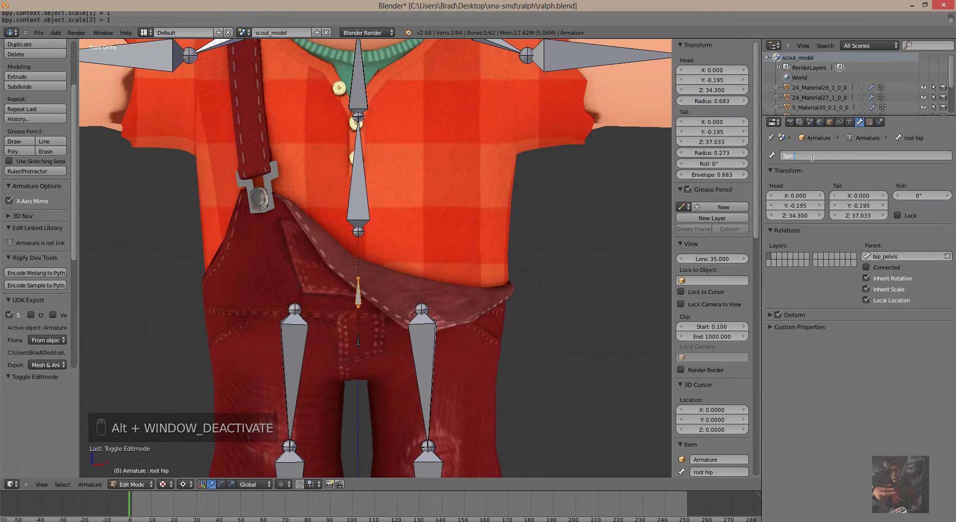
{"action": "key", "text": "BackSpace"}
{"action": "key", "text": "BackSpace"}
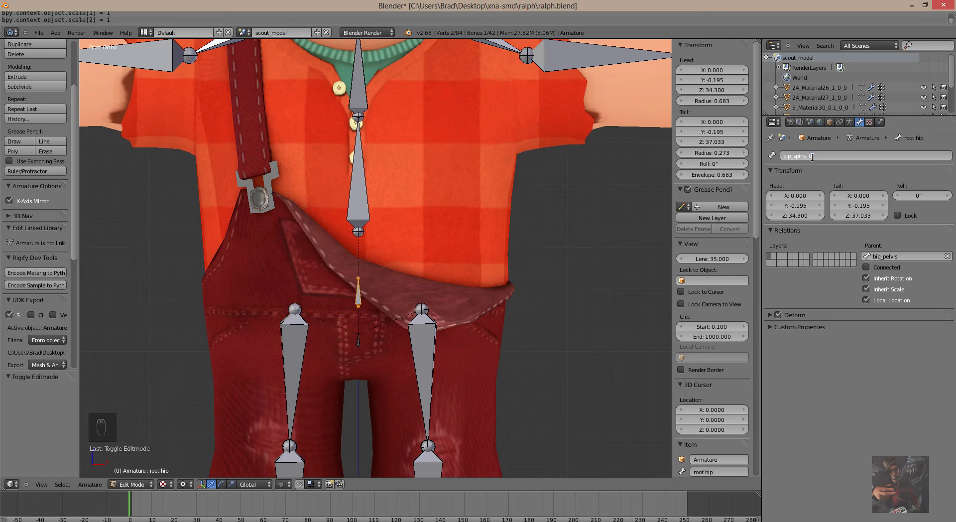
{"action": "key", "text": "alt+Tab"}
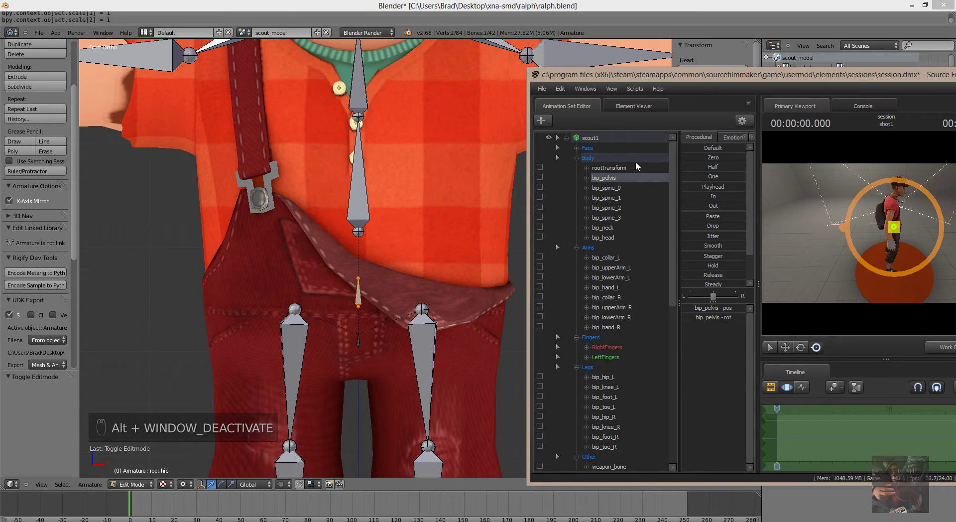
{"action": "left_click", "coordinate": [496, 215]}
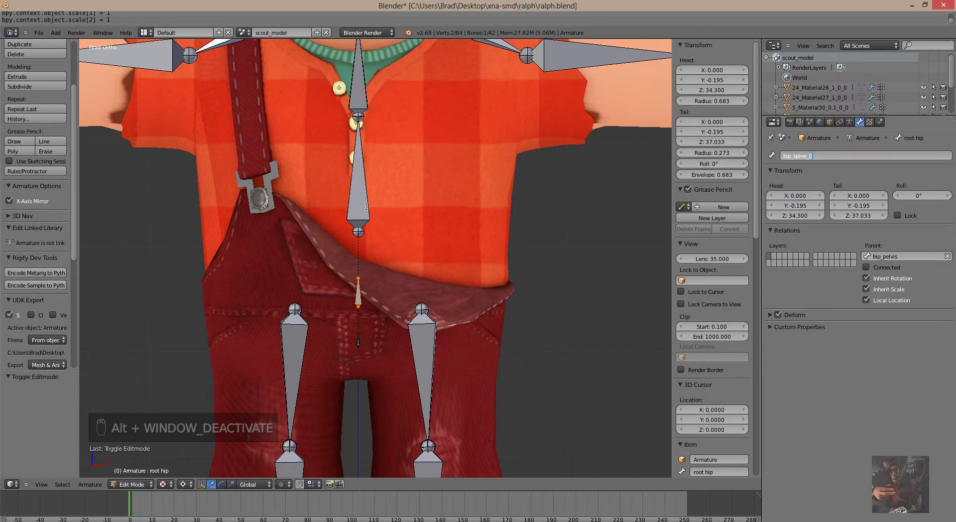
{"action": "key", "text": "Escape"}
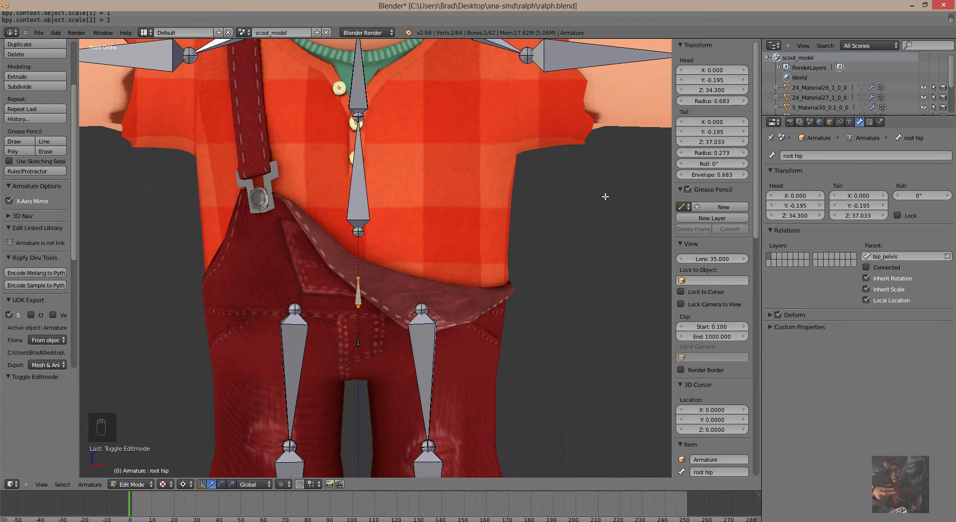
{"action": "left_click", "coordinate": [812, 158]}
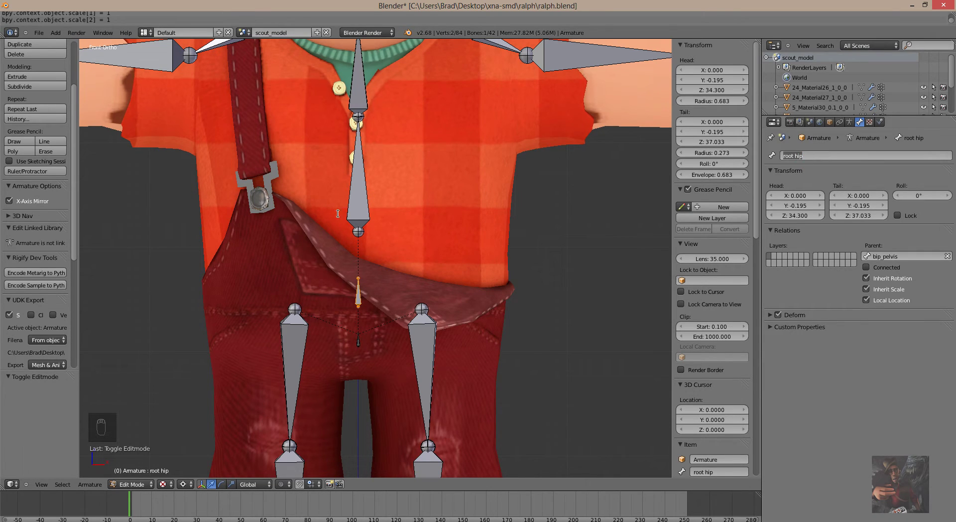
Select the lower spine bone above the root hip bone and rename it to bip_spine_1
{"action": "right_click", "coordinate": [369, 208]}
{"action": "left_click", "coordinate": [814, 157]}
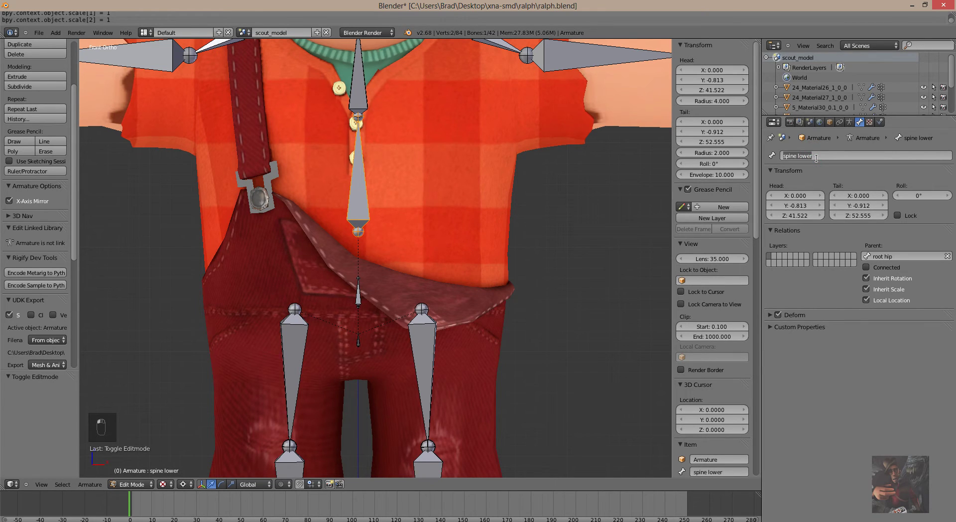
{"action": "type", "text": "bip_spine_1"}
{"action": "key", "text": "Return"}
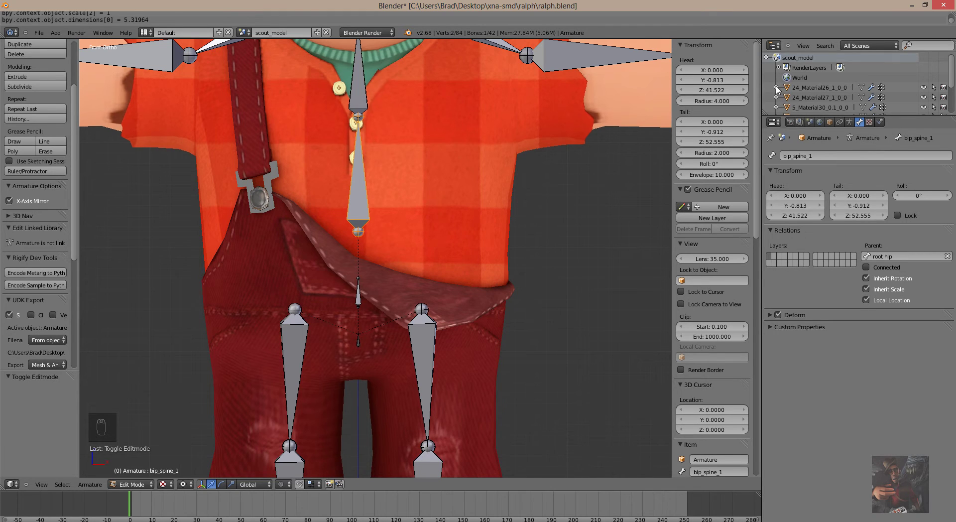
Select the mesh 24_Material27_1_0_0 and examine its vertex group names and Armature modifier
{"action": "left_click", "coordinate": [822, 99]}
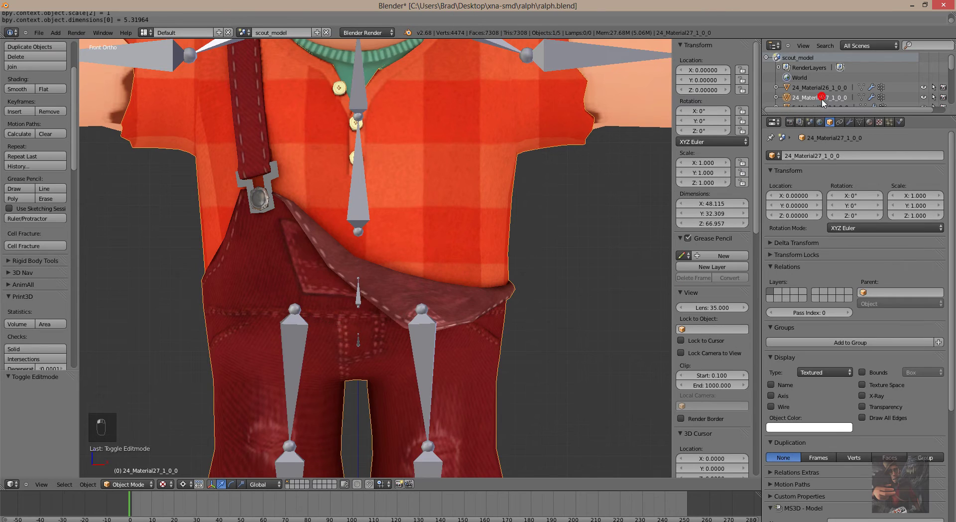
{"action": "left_click", "coordinate": [859, 122]}
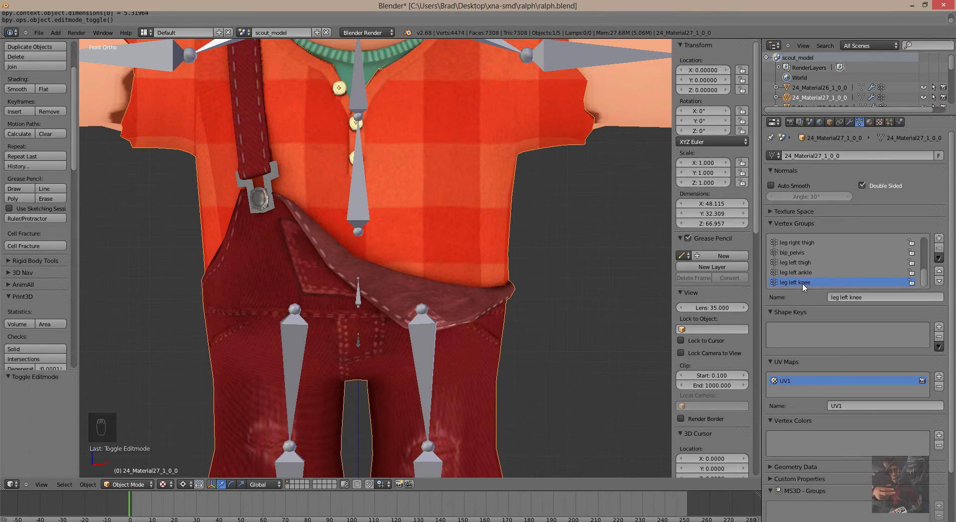
{"action": "scroll", "coordinate": [806, 255], "scroll_direction": "up", "scroll_amount": 4}
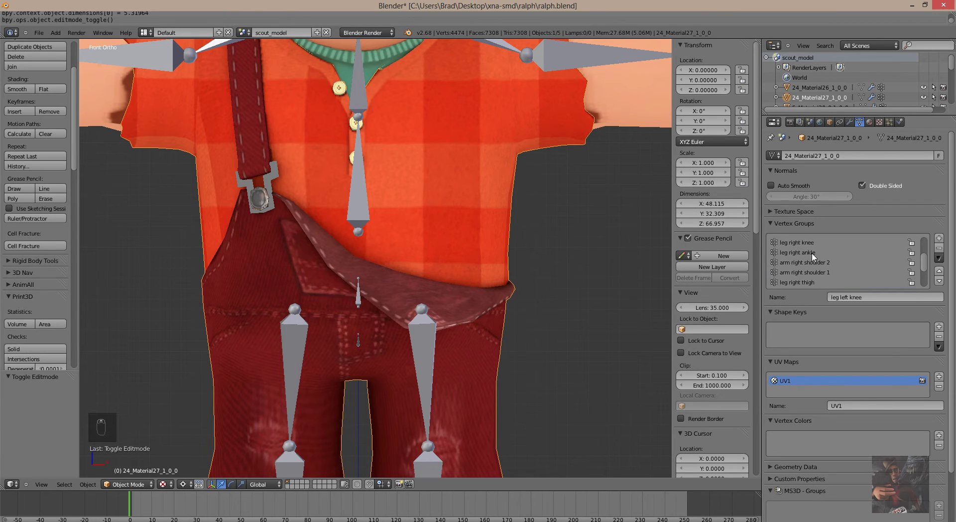
{"action": "scroll", "coordinate": [813, 255], "scroll_direction": "down", "scroll_amount": 2}
{"action": "scroll", "coordinate": [803, 262], "scroll_direction": "up", "scroll_amount": 4}
{"action": "left_click", "coordinate": [849, 122]}
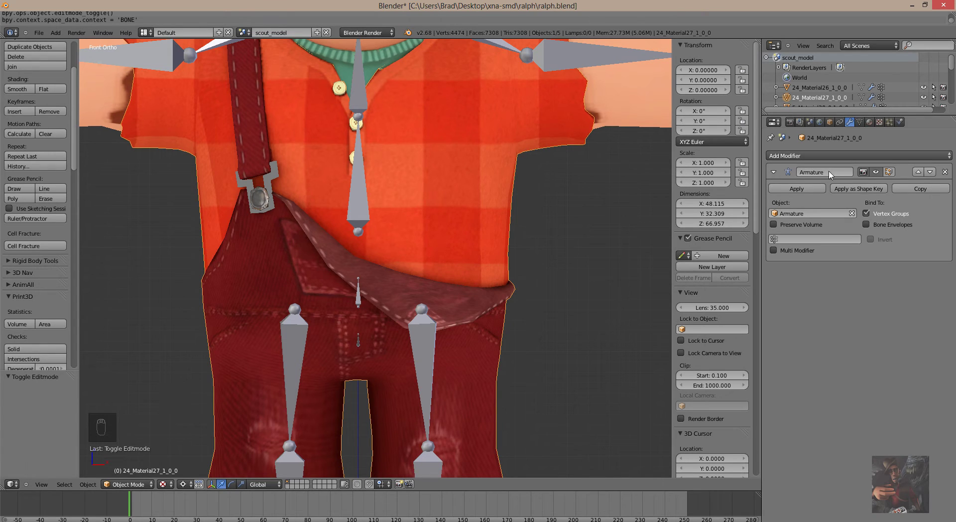
Reopen the armature in Edit Mode and rename the upper spine bone to bip_spine_2
{"action": "right_click", "coordinate": [367, 212]}
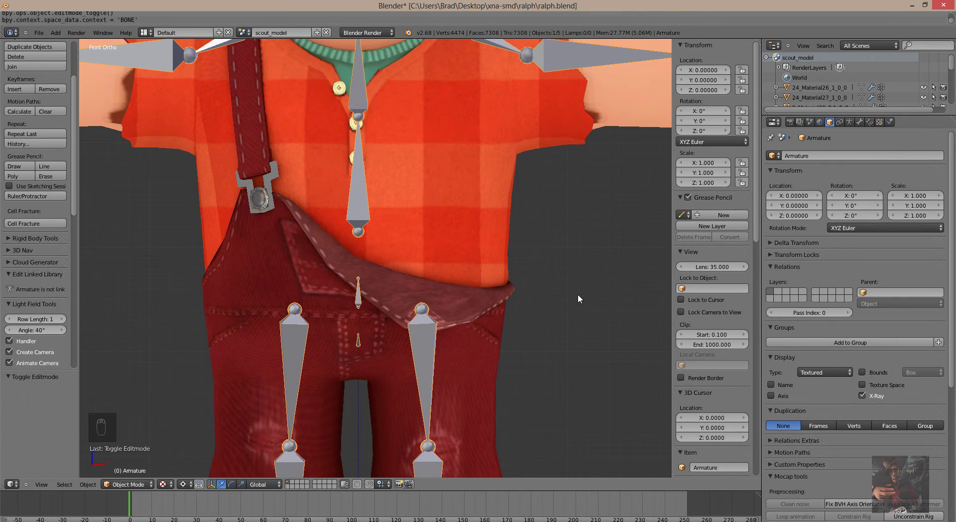
{"action": "key", "text": "Tab"}
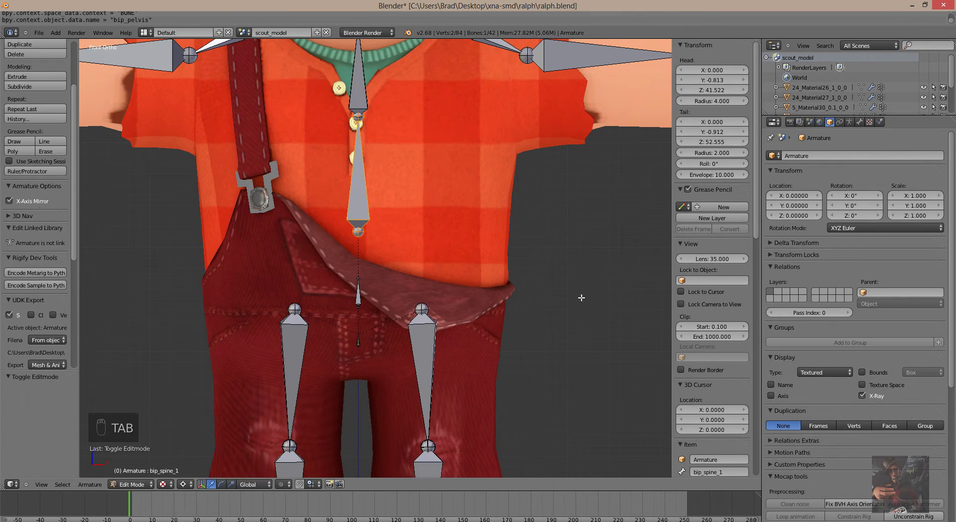
{"action": "left_click", "coordinate": [859, 122]}
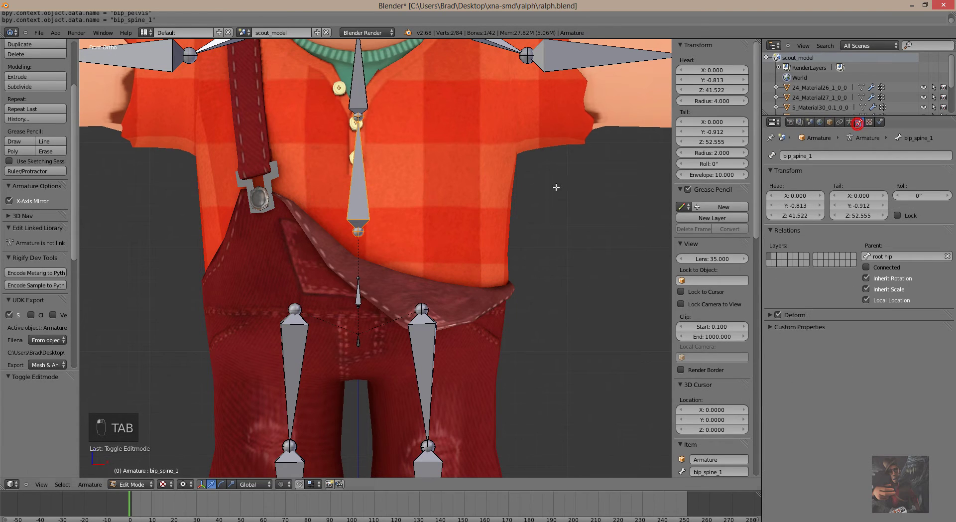
{"action": "right_click", "coordinate": [367, 97]}
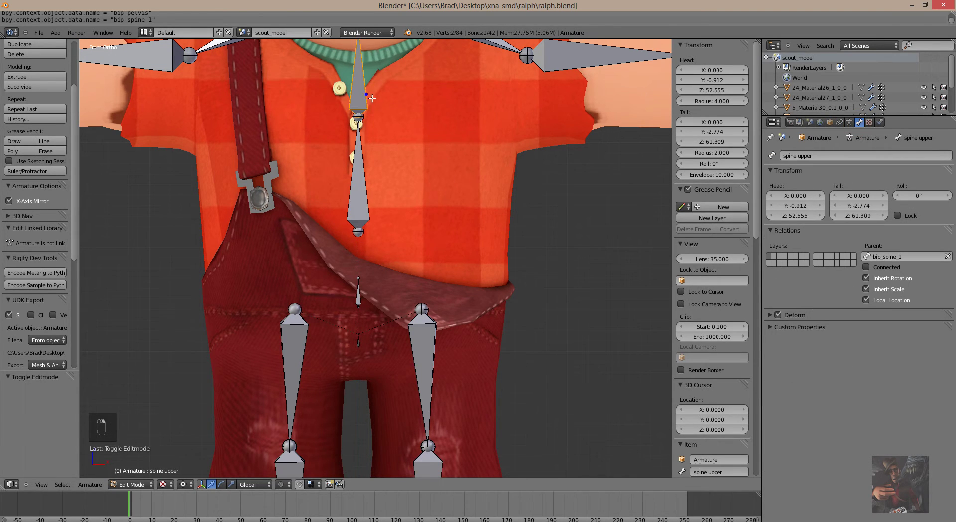
{"action": "left_click", "coordinate": [812, 156]}
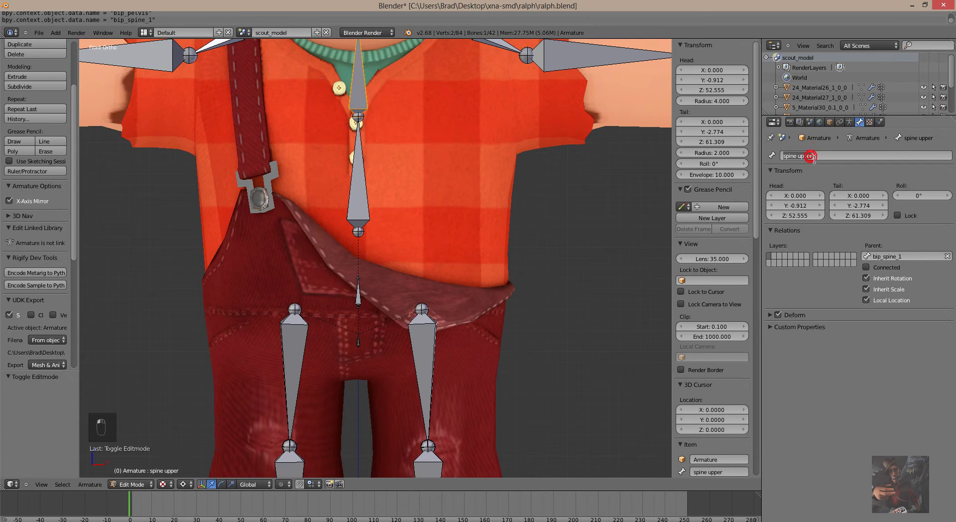
{"action": "type", "text": "bip_spine_2"}
{"action": "key", "text": "Return"}
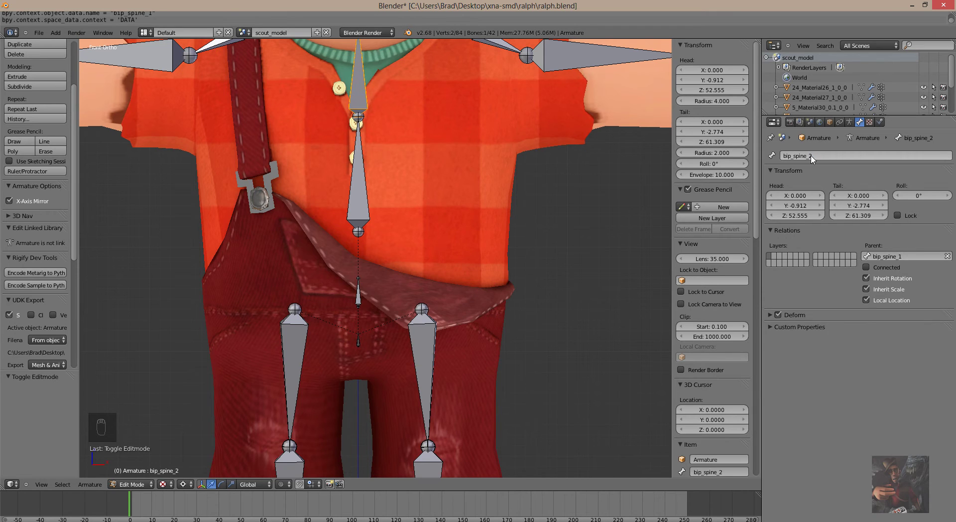
Check the Scout's bone names in Source Filmmaker, return to Blender and rename the small lower neck bone to bip_neck
{"action": "key", "text": "alt+Tab"}
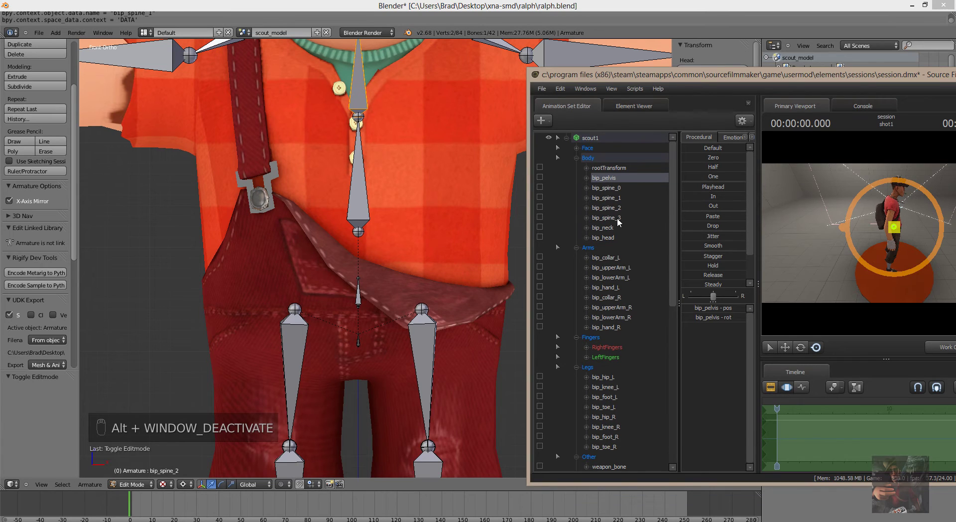
{"action": "key", "text": "alt+Tab"}
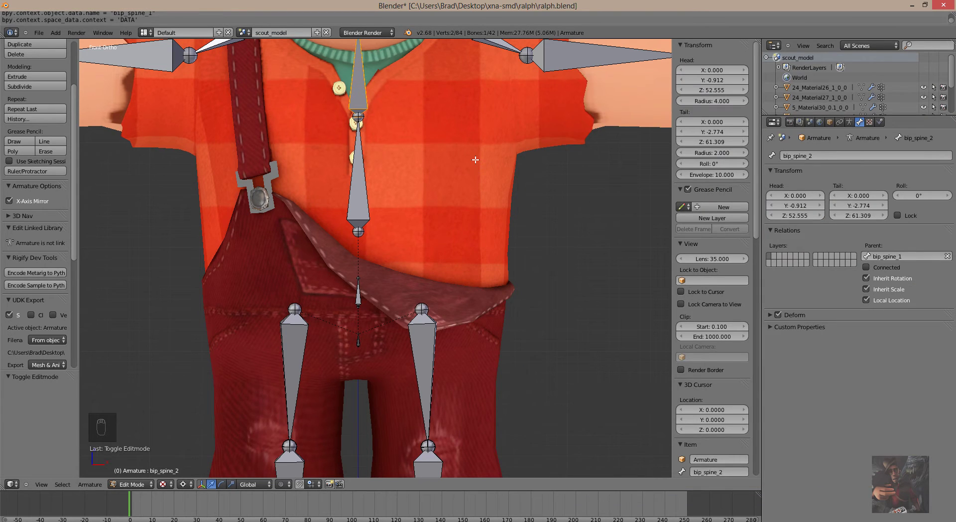
{"action": "middle_click_drag", "start_coordinate": [476, 159], "coordinate": [486, 351], "text": "shift"}
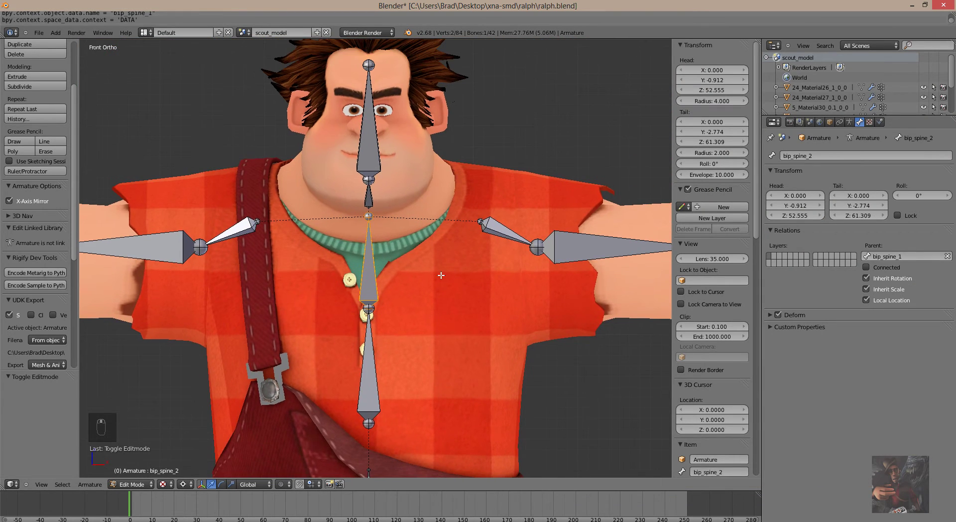
{"action": "right_click", "coordinate": [374, 200]}
{"action": "key", "text": "alt+Tab"}
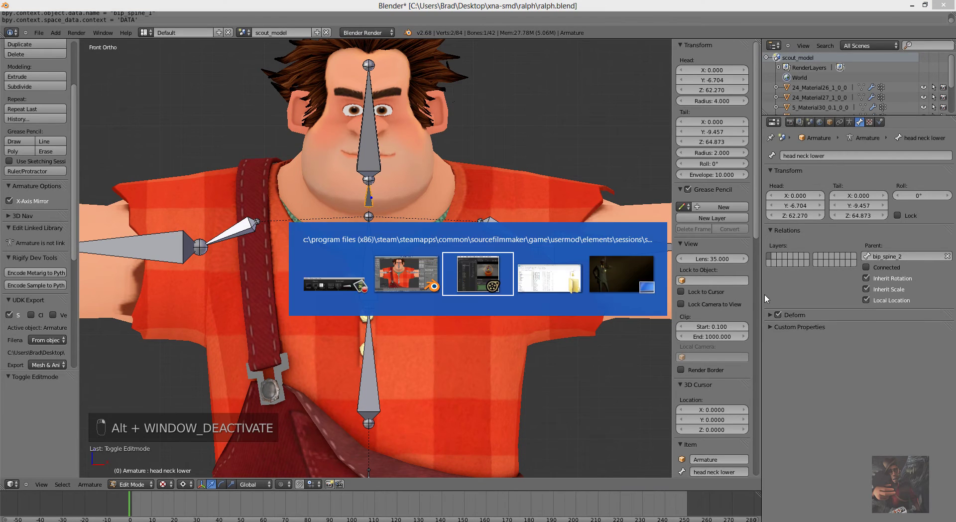
{"action": "key", "text": "alt+Tab"}
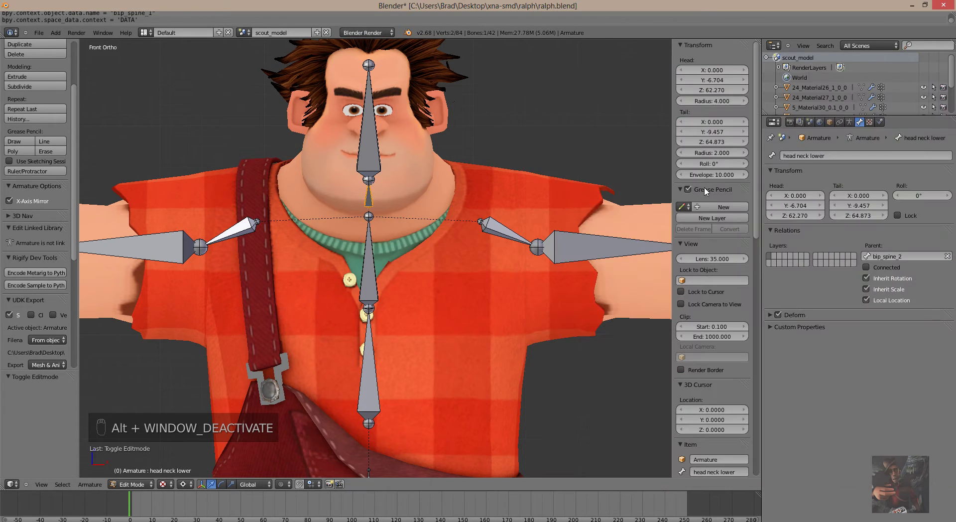
{"action": "left_click", "coordinate": [837, 156]}
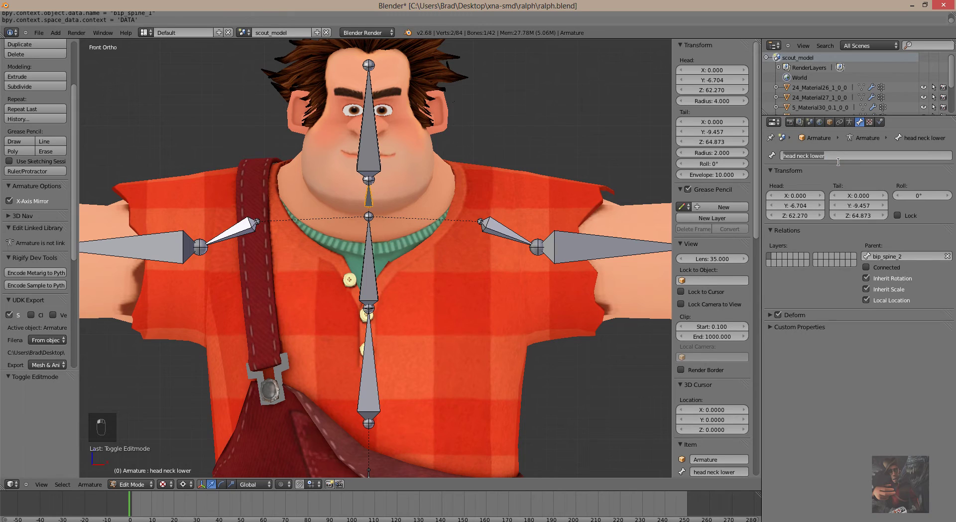
{"action": "type", "text": "bip_neck"}
{"action": "key", "text": "Return"}
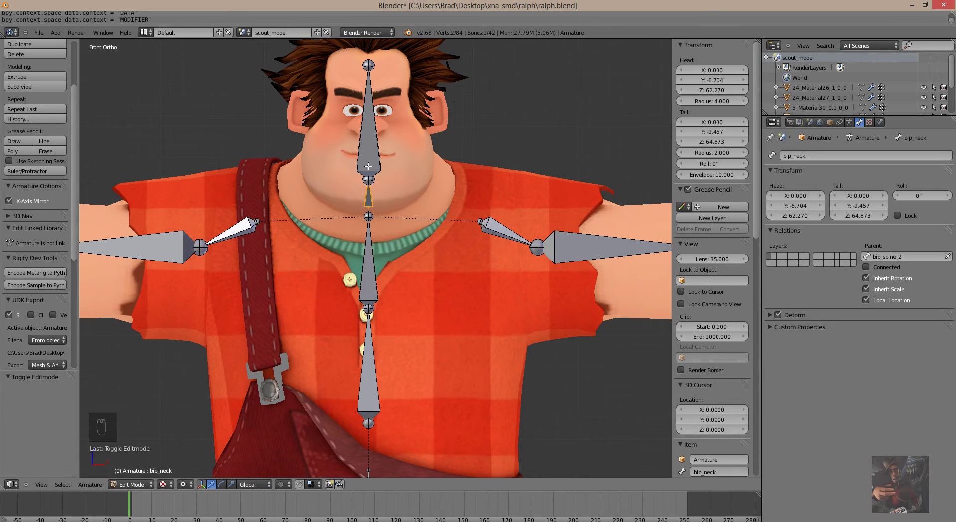
Select the large bone running up through the character's face and rename it to bip_head
{"action": "right_click", "coordinate": [375, 144]}
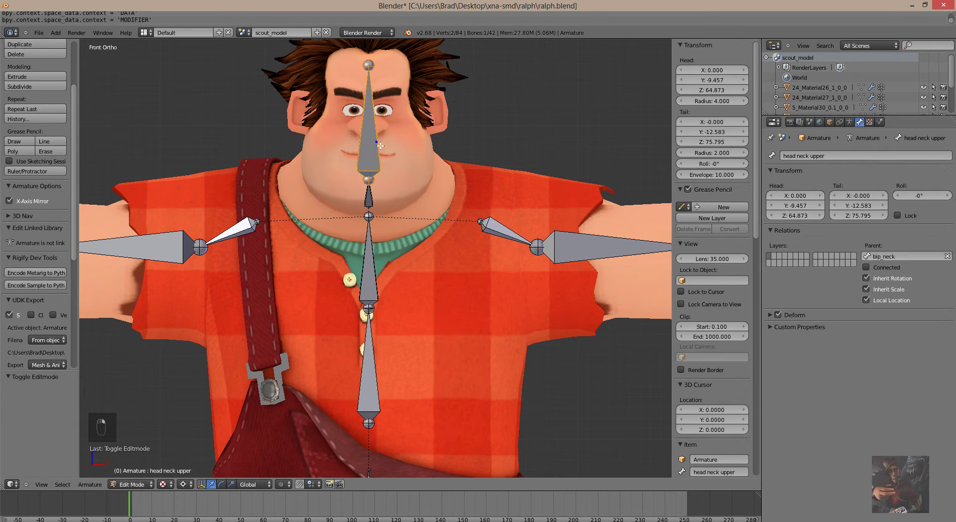
{"action": "left_click", "coordinate": [828, 159]}
{"action": "type", "text": "b"}
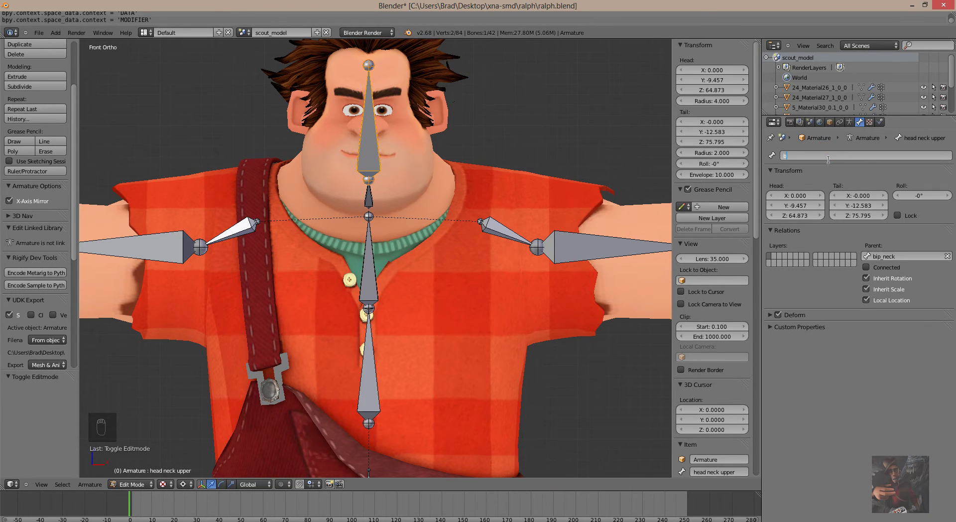
{"action": "type", "text": "ip_head"}
{"action": "key", "text": "Return"}
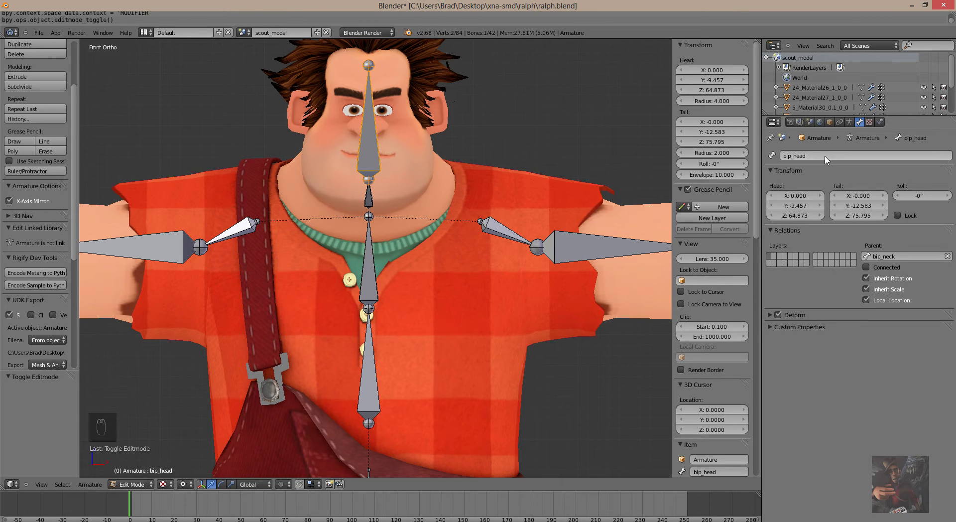
Move the Source Filmmaker window aside to view the Scout's bone names, and try to rename Blender's first left shoulder bone to bip_collar_L
{"action": "key", "text": "alt+Tab"}
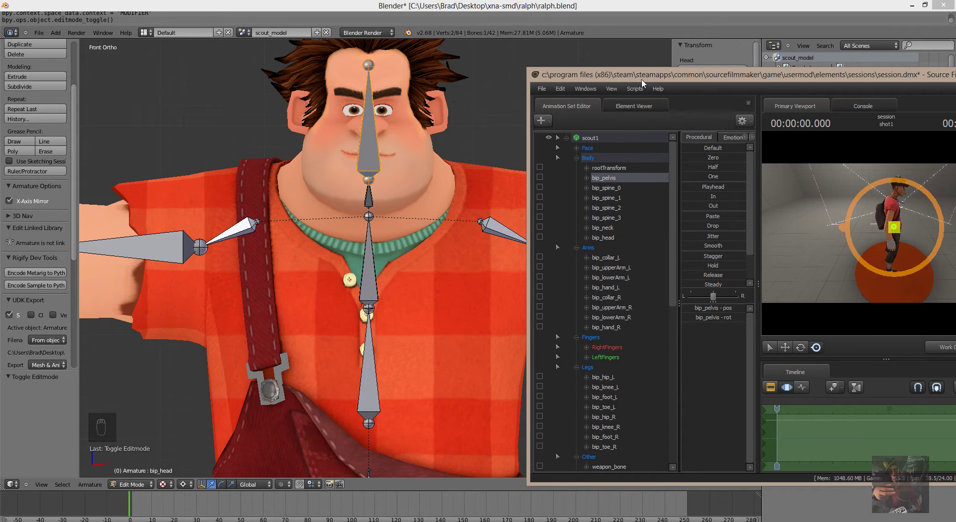
{"action": "left_click_drag", "start_coordinate": [642, 75], "coordinate": [710, 48]}
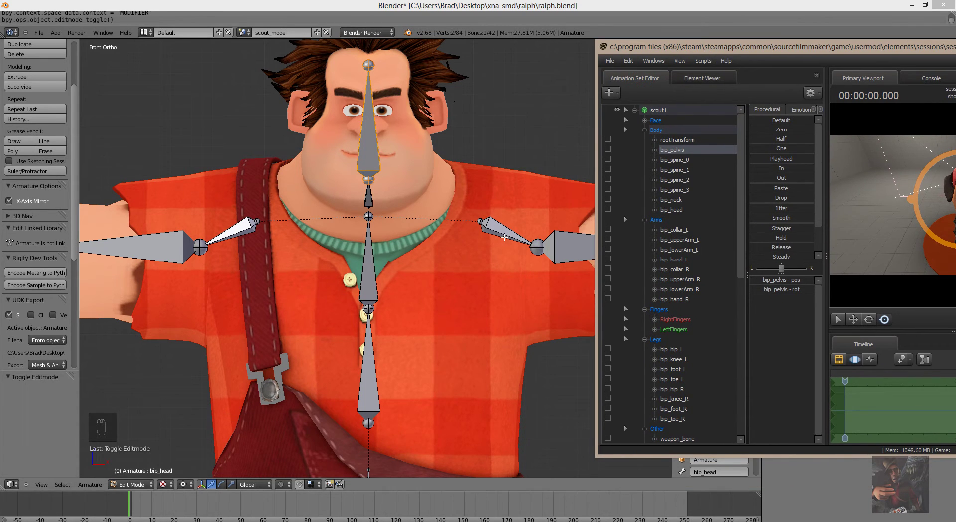
{"action": "right_click", "coordinate": [504, 237]}
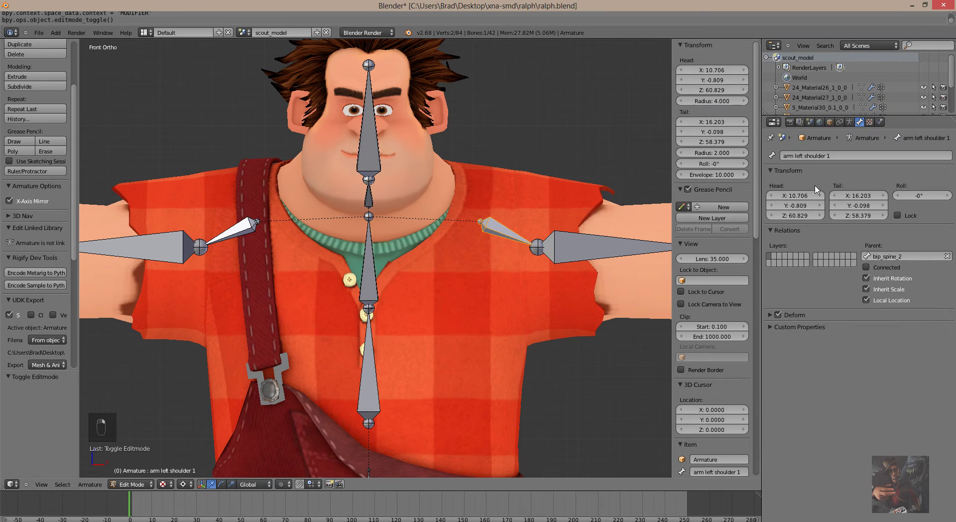
{"action": "left_click", "coordinate": [836, 159]}
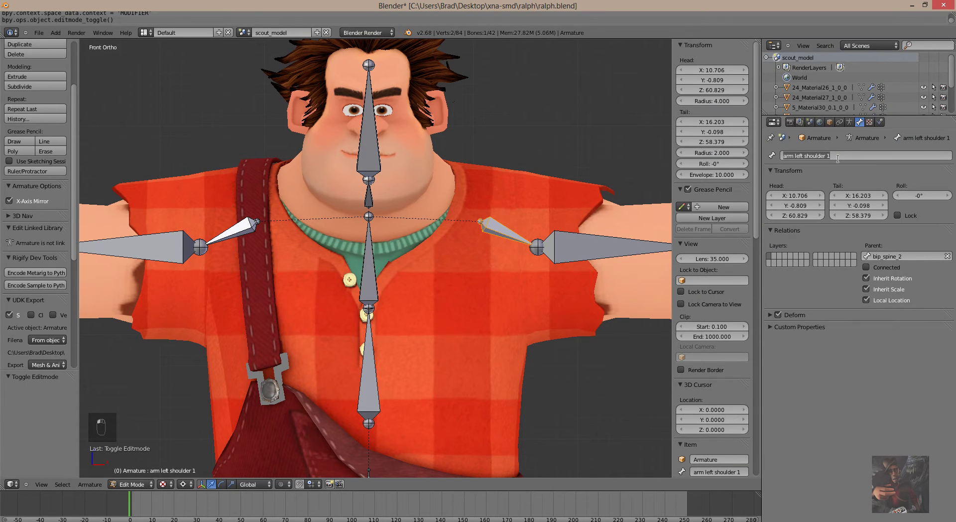
{"action": "type", "text": "bip_collar_"}
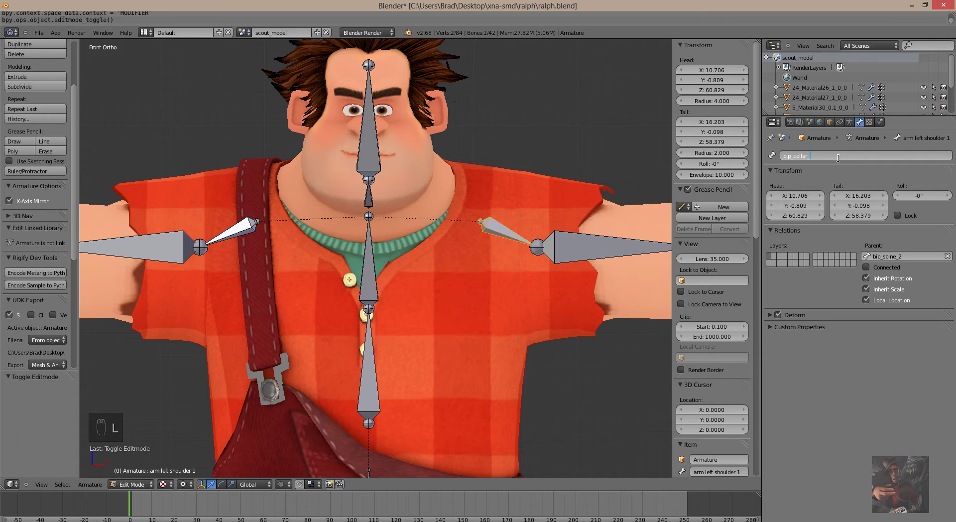
{"action": "type", "text": "L"}
{"action": "key", "text": "alt+Tab"}
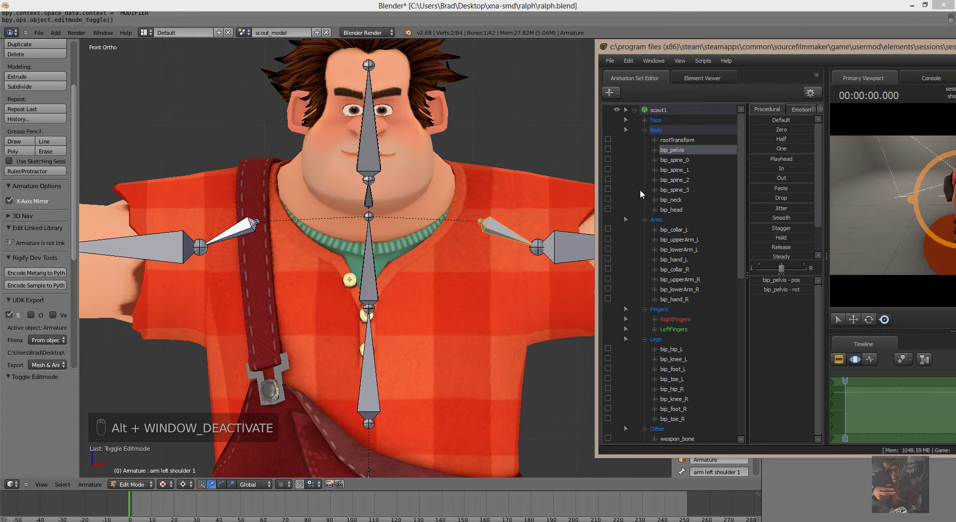
{"action": "key", "text": "alt+Tab"}
Select the left upper arm bone, check its Scout counterpart in Source Filmmaker, and rename it to bip_upperarm_L in Blender
{"action": "right_click", "coordinate": [568, 232]}
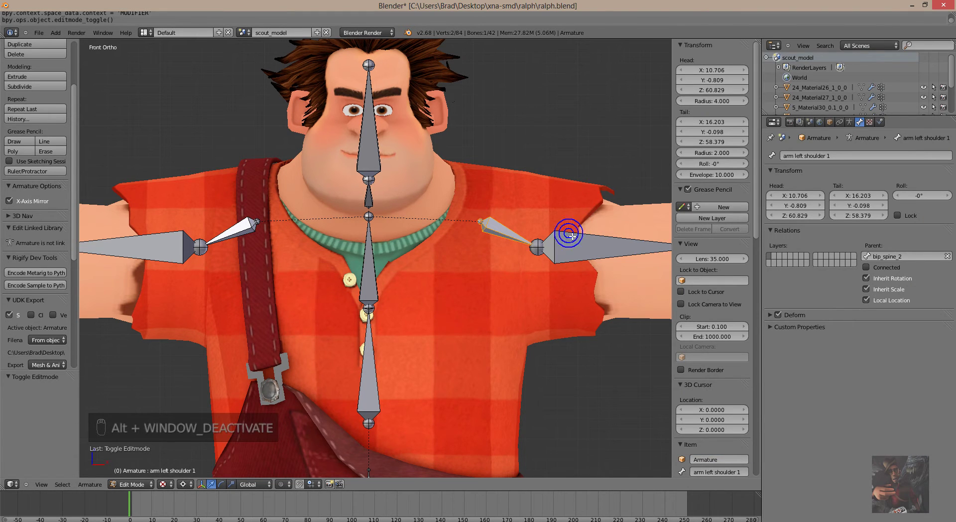
{"action": "key", "text": "alt+Tab"}
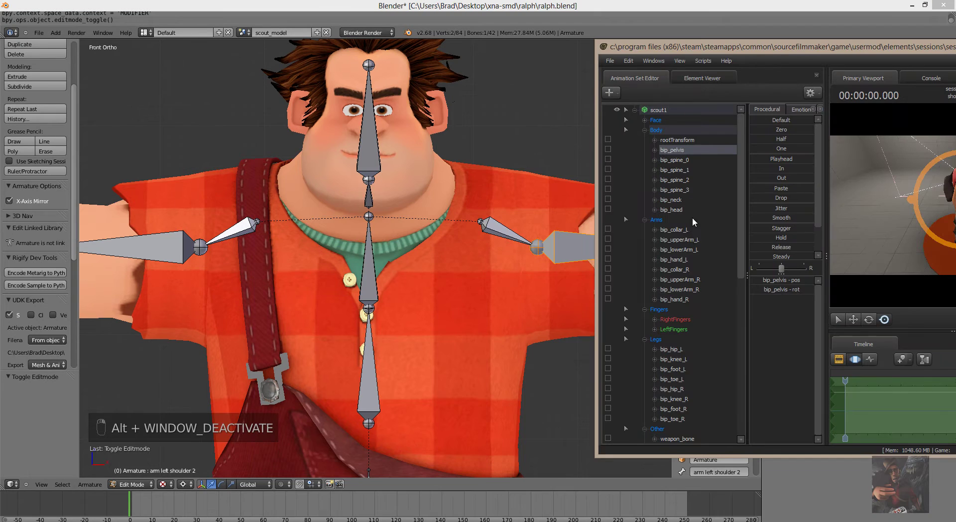
{"action": "key", "text": "alt+Tab"}
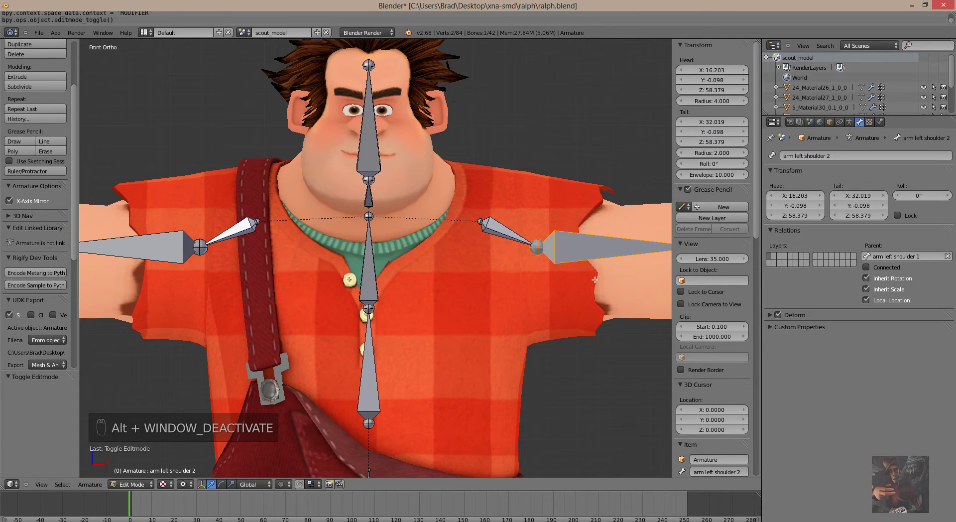
{"action": "scroll", "coordinate": [594, 280], "scroll_direction": "down", "scroll_amount": 3}
{"action": "scroll", "coordinate": [595, 279], "scroll_direction": "down", "scroll_amount": 1}
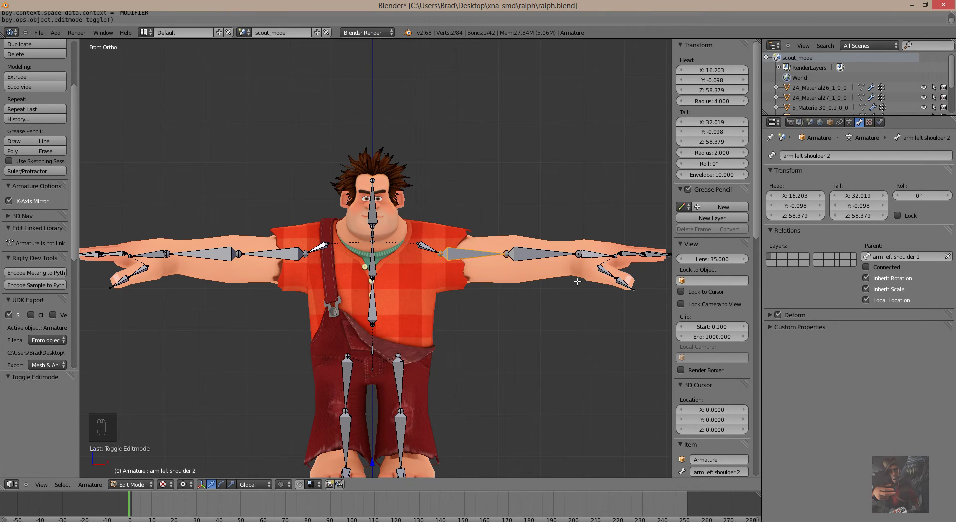
{"action": "key", "text": "alt+Tab"}
{"action": "key", "text": "alt+Tab"}
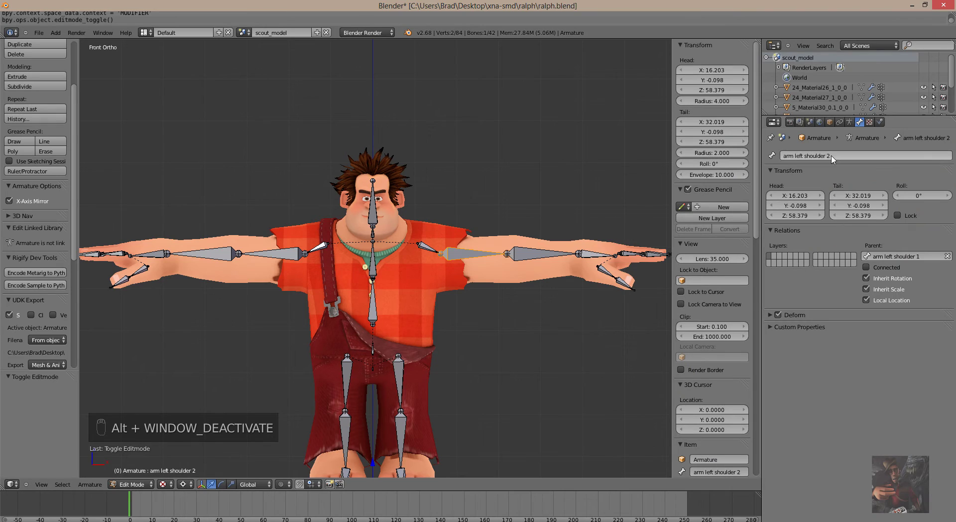
{"action": "left_click", "coordinate": [834, 156]}
{"action": "type", "text": "bi"}
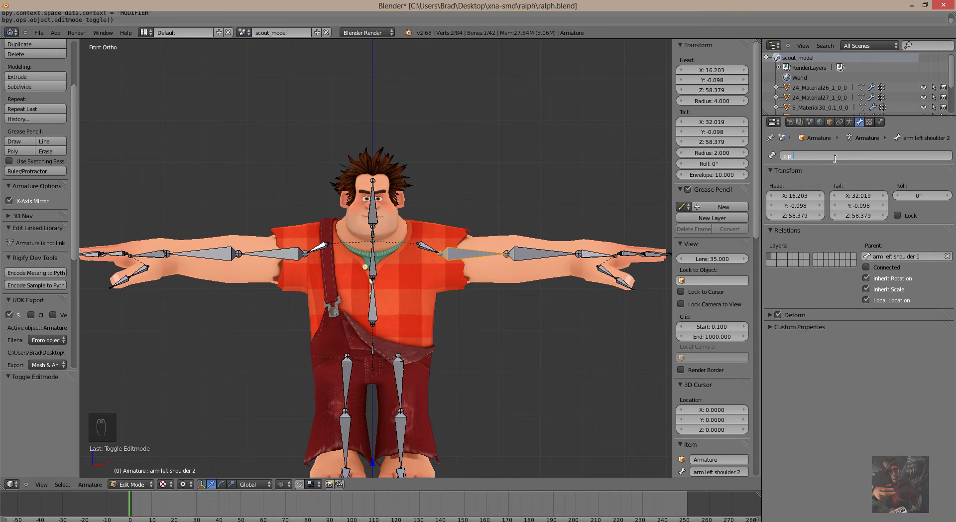
{"action": "type", "text": "p_"}
{"action": "key", "text": "alt+Tab"}
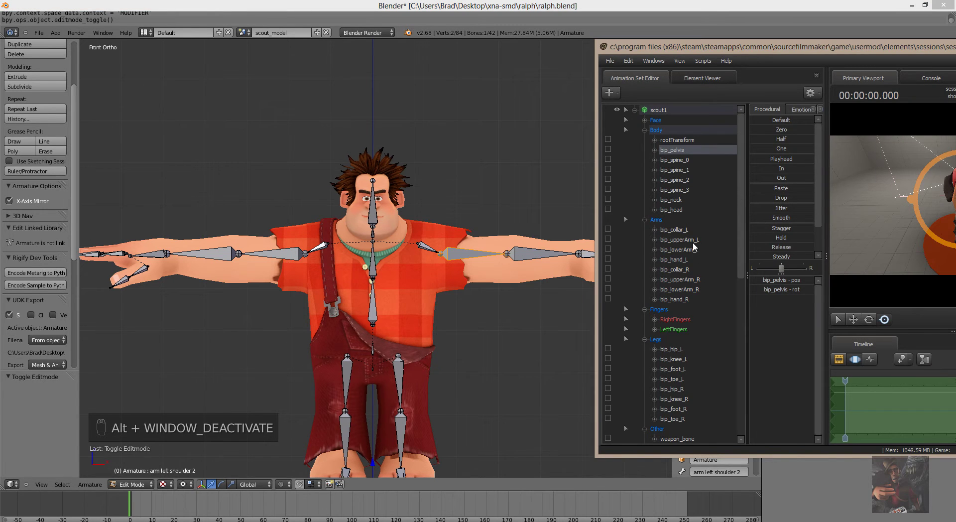
{"action": "key", "text": "alt+Tab"}
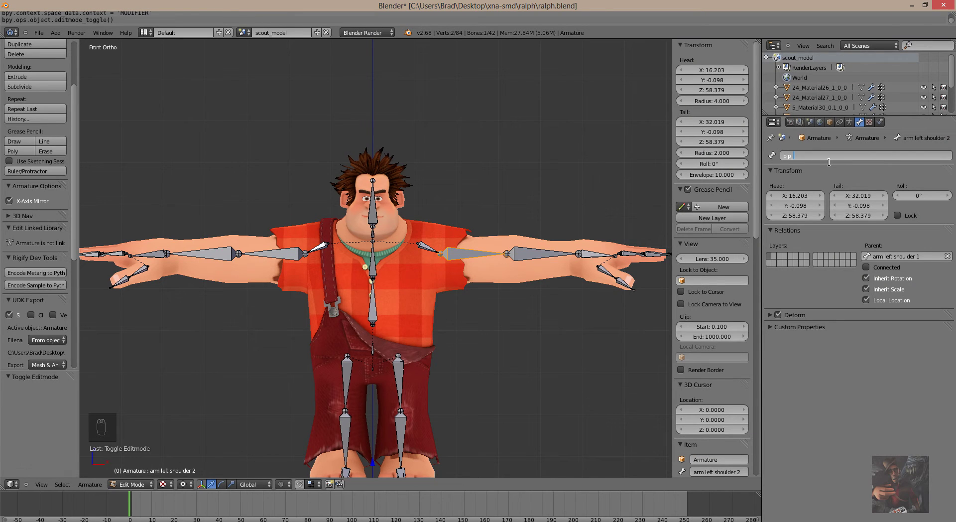
{"action": "type", "text": "upperarm_L"}
{"action": "key", "text": "Return"}
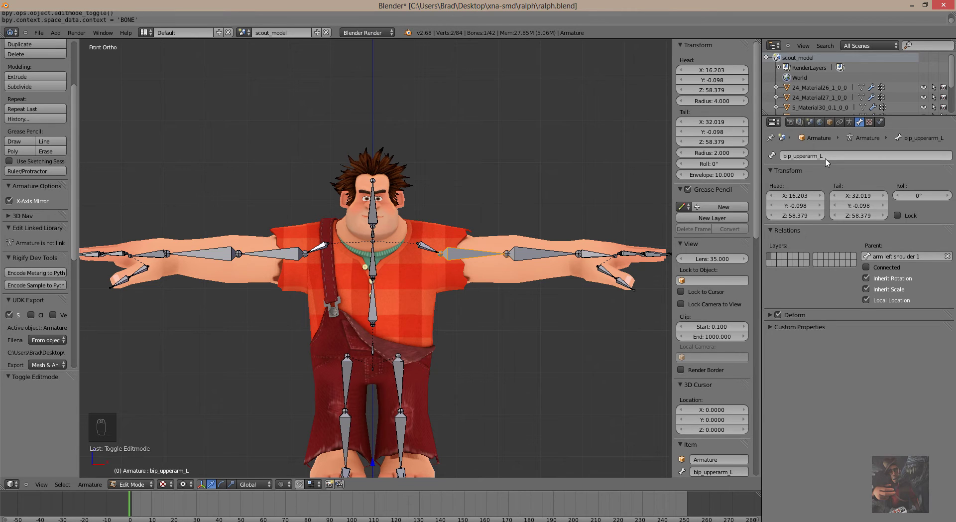
Recheck the spelling in Source Filmmaker and correct the left upper arm bone's name in Blender to bip_upperArm_L
{"action": "key", "text": "alt+Tab"}
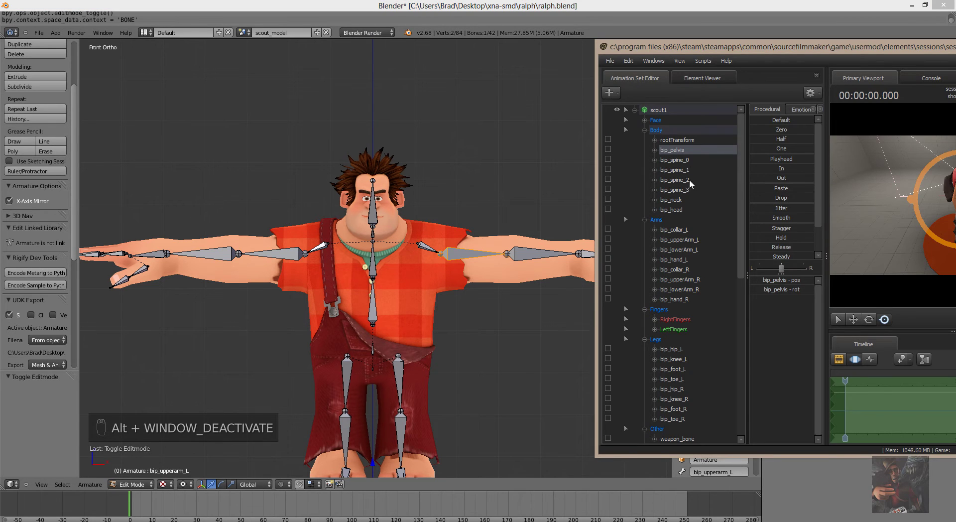
{"action": "key", "text": "alt+Tab"}
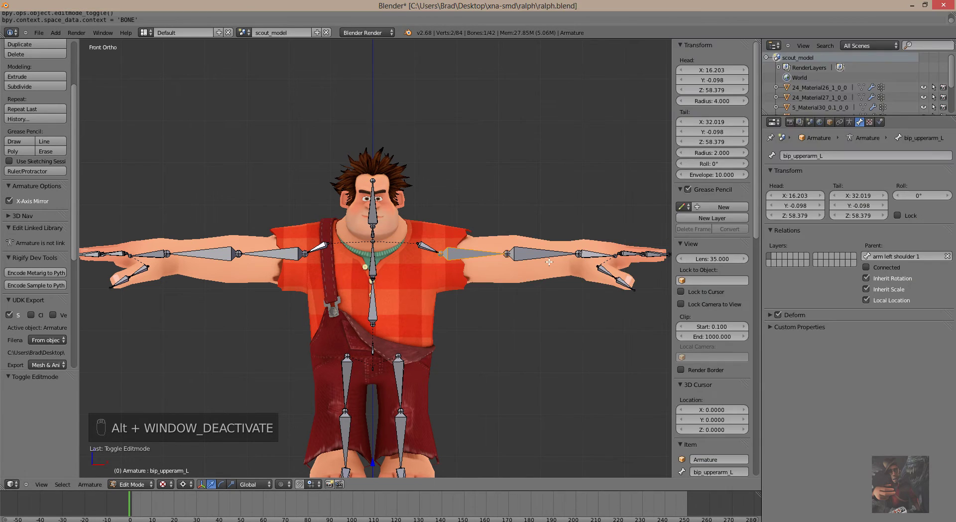
{"action": "key", "text": "alt+Tab"}
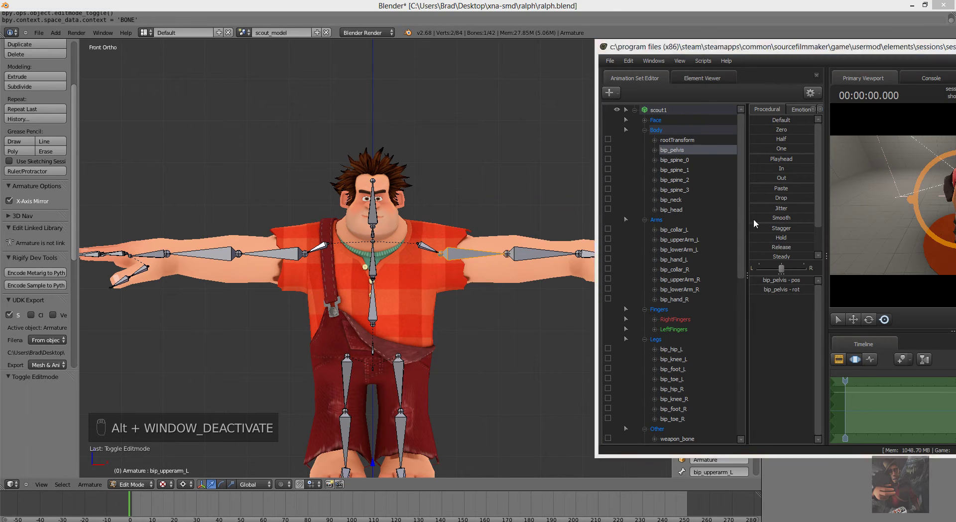
{"action": "key", "text": "alt+Tab"}
{"action": "left_click", "coordinate": [811, 156]}
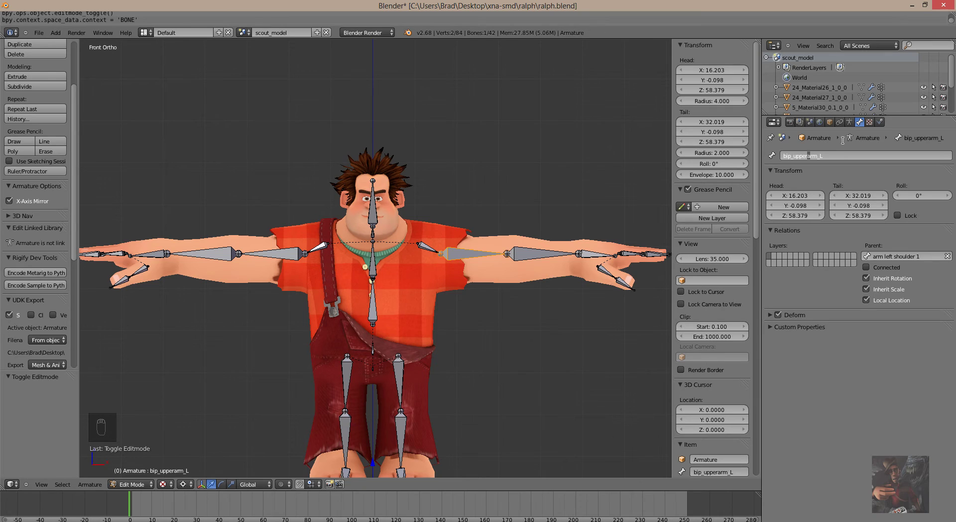
{"action": "key", "text": "Delete"}
{"action": "type", "text": "A"}
{"action": "key", "text": "Return"}
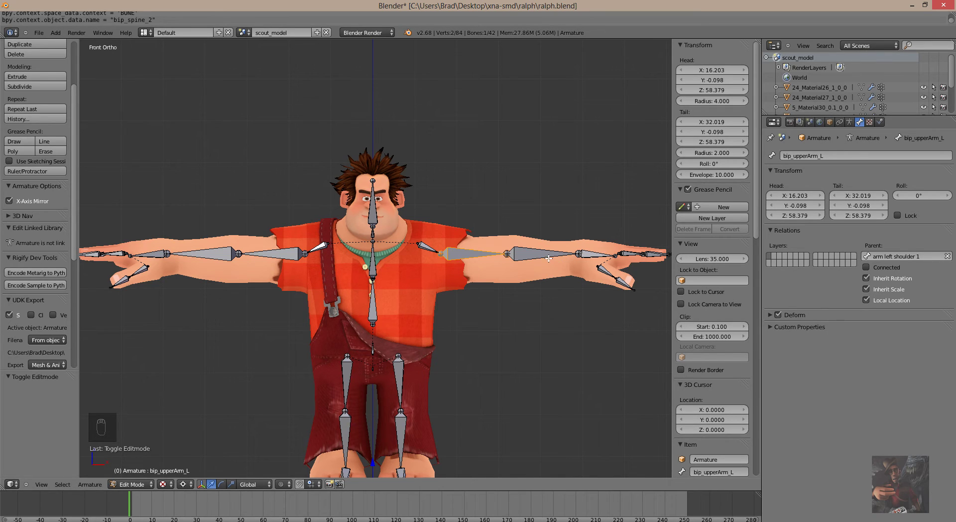
Select the left elbow bone and rename it to bip_lowerArm_L
{"action": "right_click", "coordinate": [548, 255]}
{"action": "left_click", "coordinate": [827, 156]}
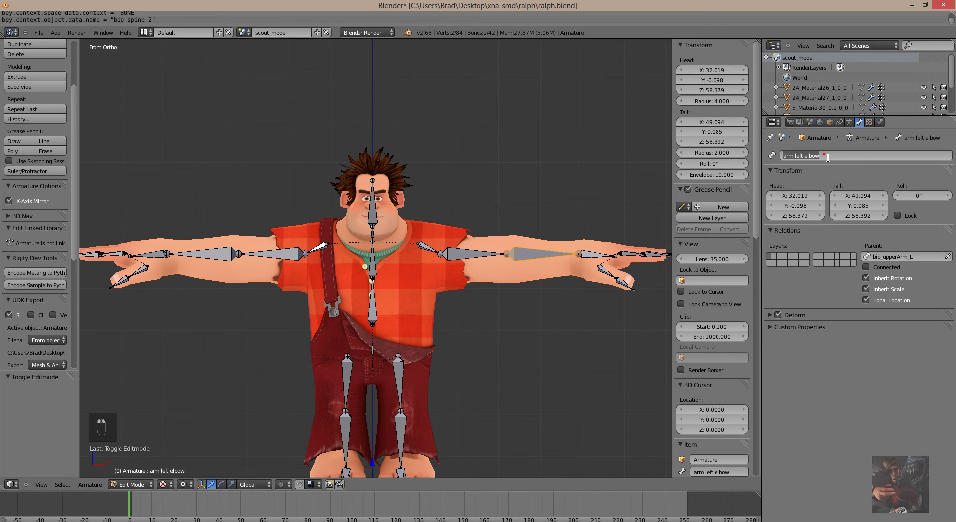
{"action": "type", "text": "bip_lowerArm_L"}
{"action": "key", "text": "Return"}
Check the Scout's hand bone name in Source Filmmaker and try to rename the left wrist bone in Blender to bip_hand_L
{"action": "key", "text": "alt+Tab"}
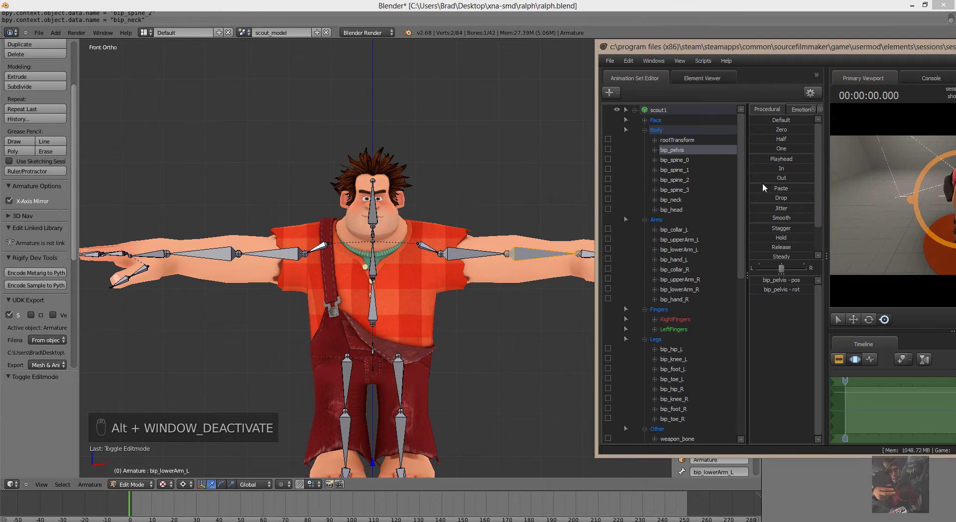
{"action": "key", "text": "alt+Tab"}
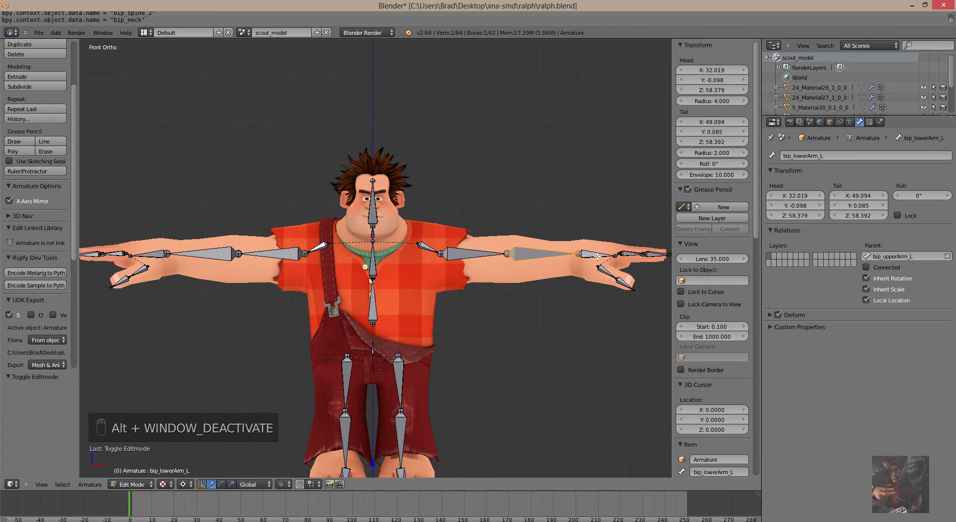
{"action": "right_click", "coordinate": [598, 255]}
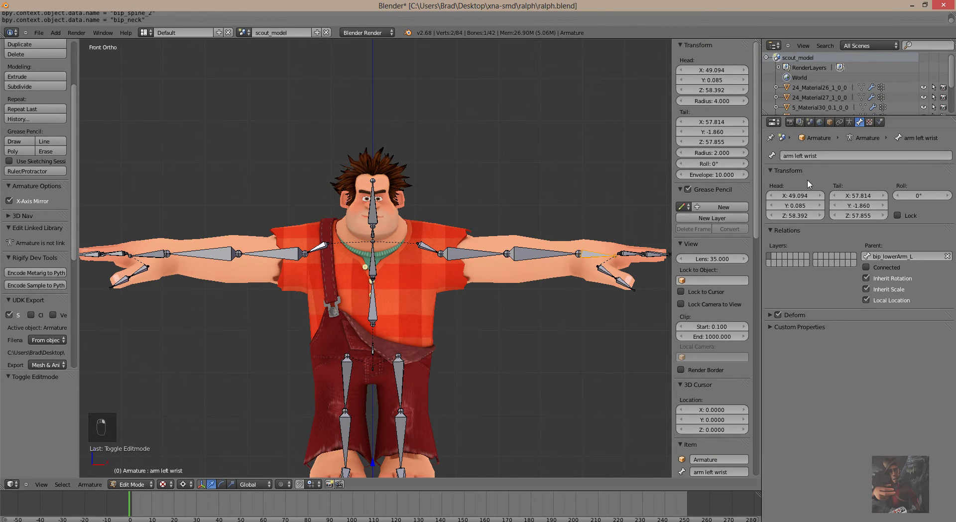
{"action": "left_click", "coordinate": [819, 156]}
{"action": "type", "text": "bip"}
{"action": "key", "text": "alt+Tab"}
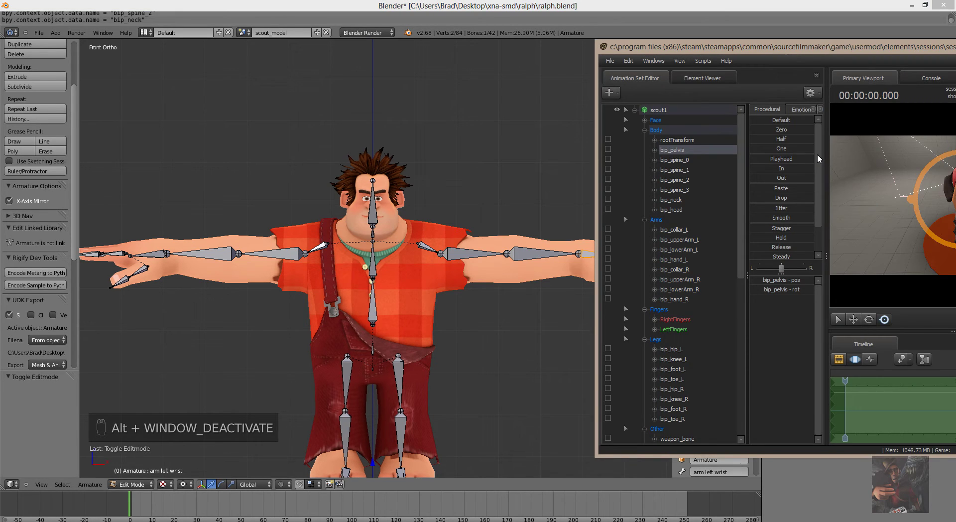
{"action": "key", "text": "alt+Tab"}
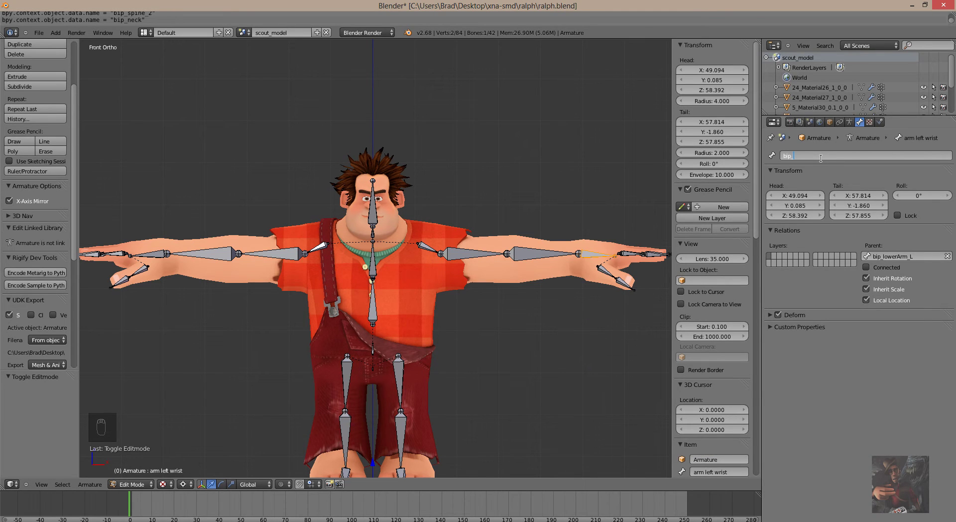
{"action": "type", "text": "_hand_L"}
{"action": "key", "text": "alt+Tab"}
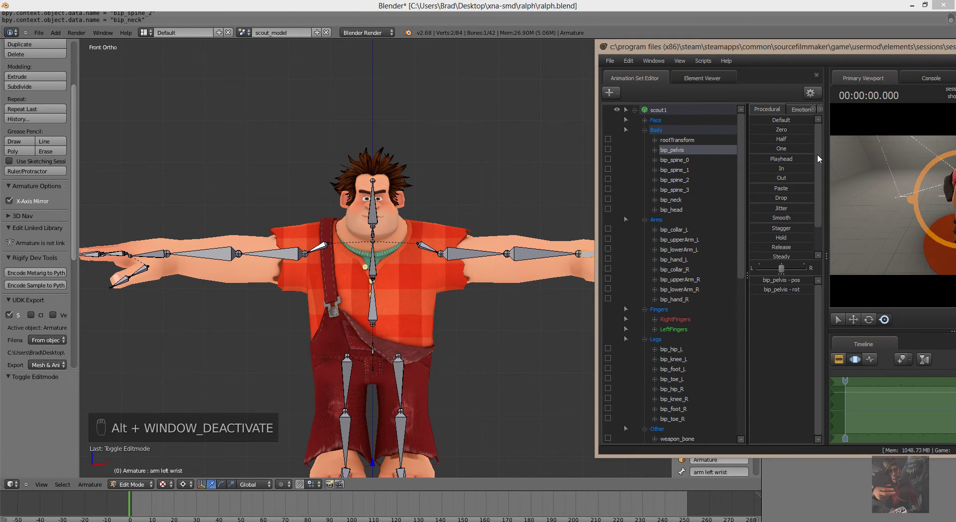
{"action": "key", "text": "alt+Tab"}
{"action": "type", "text": "L"}
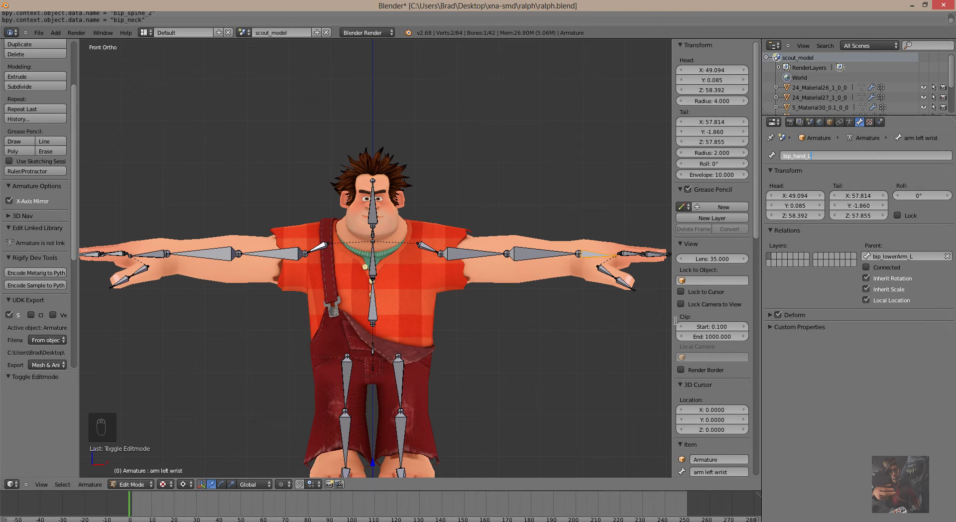
Expand the Scout's LeftFingers group in Source Filmmaker and return to Blender
{"action": "key", "text": "alt+Tab"}
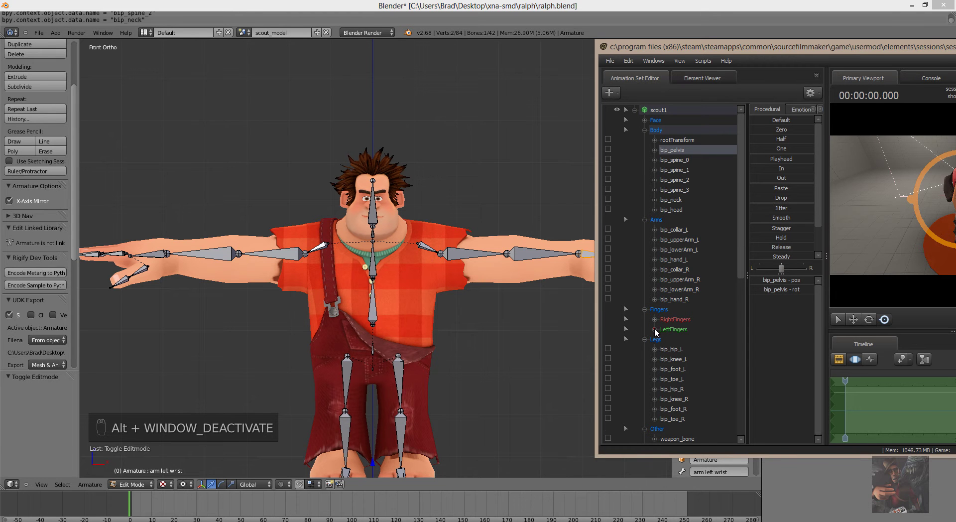
{"action": "left_click", "coordinate": [654, 328]}
{"action": "key", "text": "alt+Tab"}
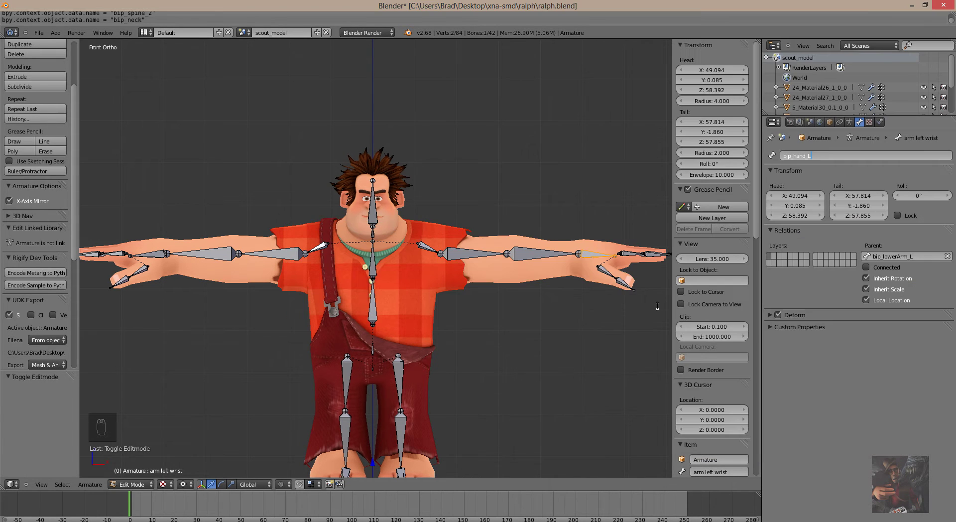
Try to rename the left thumb's first bone to bip_thumb_0_L, checking the spelling in Source Filmmaker, and undo back to the lower arm selection
{"action": "right_click", "coordinate": [608, 273]}
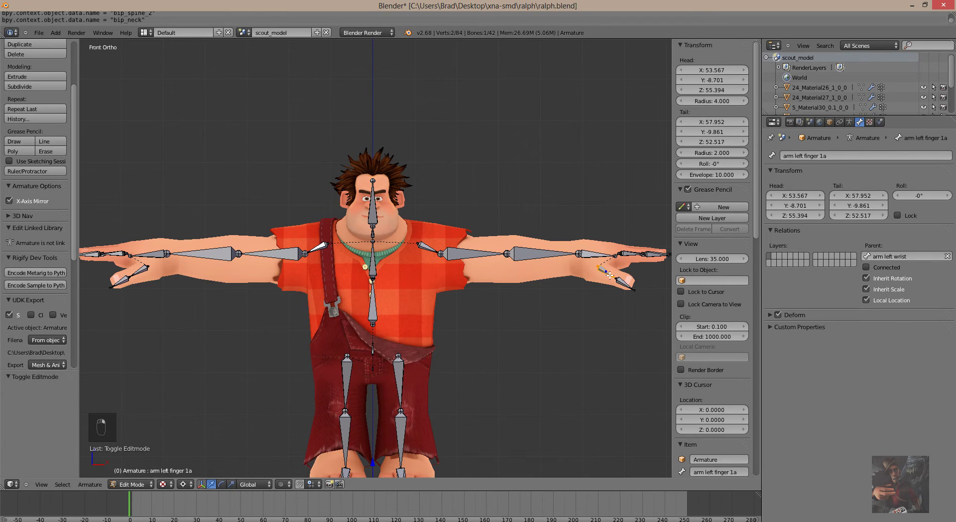
{"action": "double_click", "coordinate": [815, 157]}
{"action": "type", "text": "bip_t"}
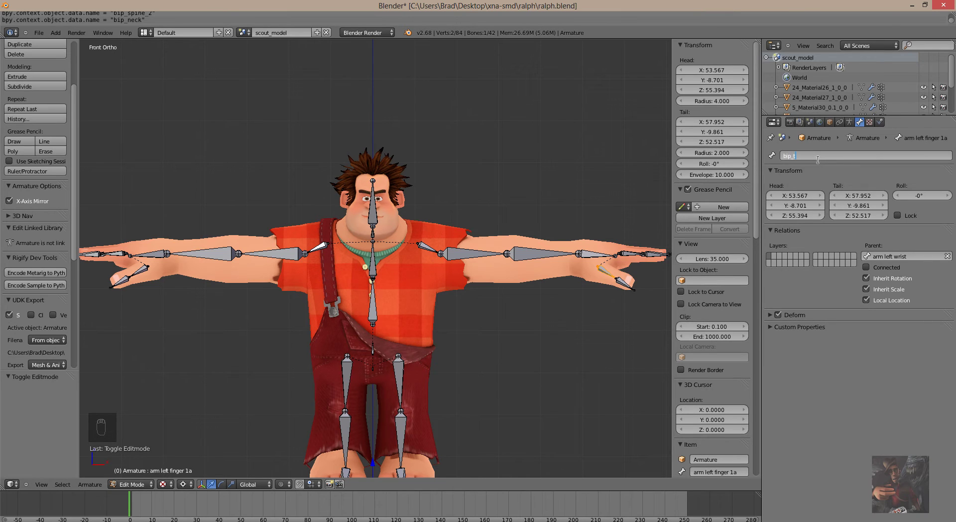
{"action": "type", "text": "hunmb"}
{"action": "key", "text": "alt+Tab"}
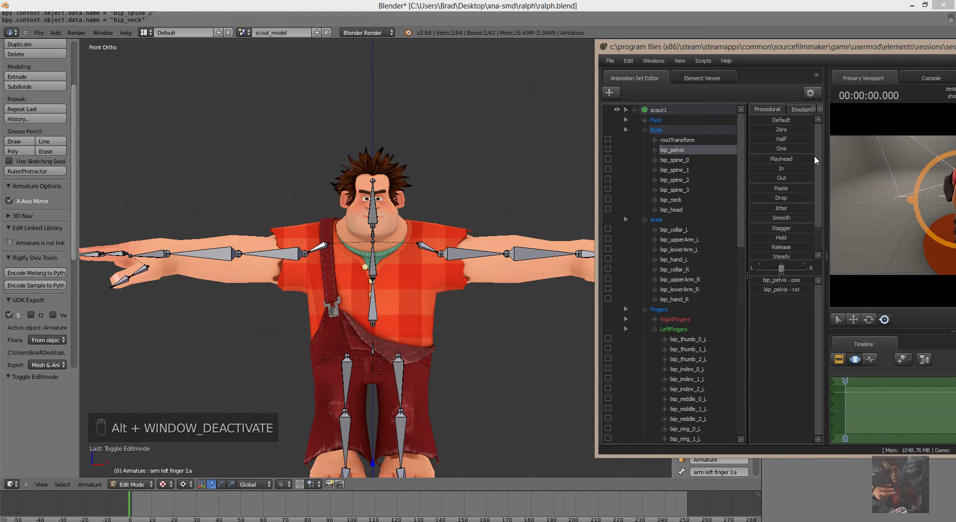
{"action": "key", "text": "alt+Tab"}
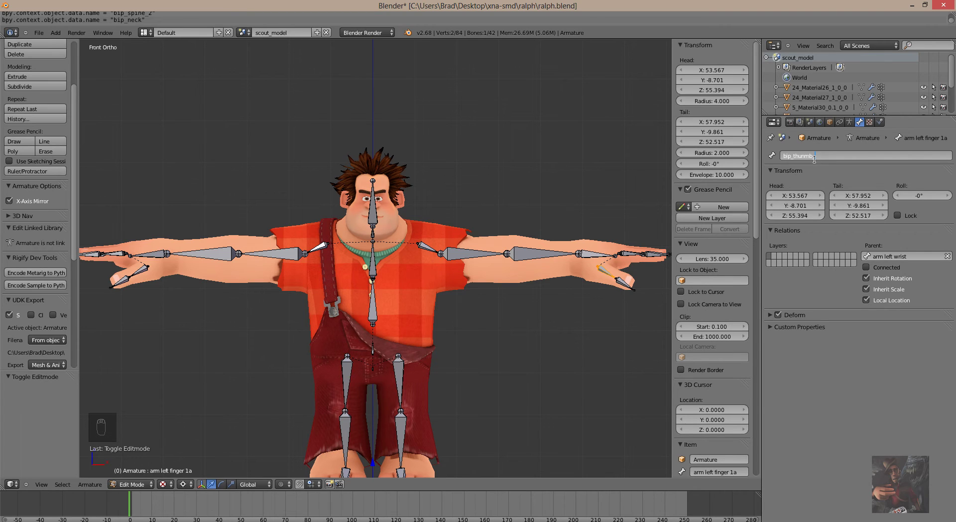
{"action": "key", "text": "Left"}
{"action": "key", "text": "Left"}
{"action": "key", "text": "Left"}
{"action": "key", "text": "Right"}
{"action": "key", "text": "Right"}
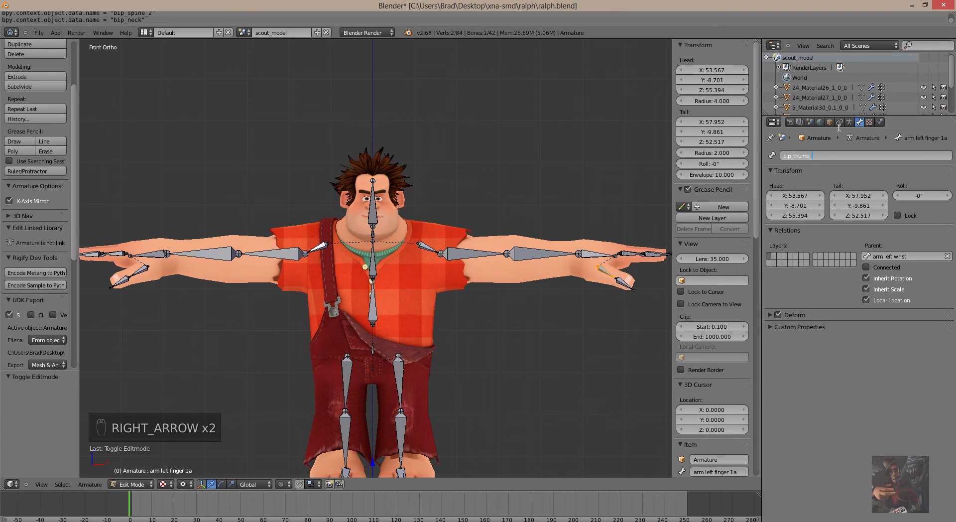
{"action": "type", "text": "0_L"}
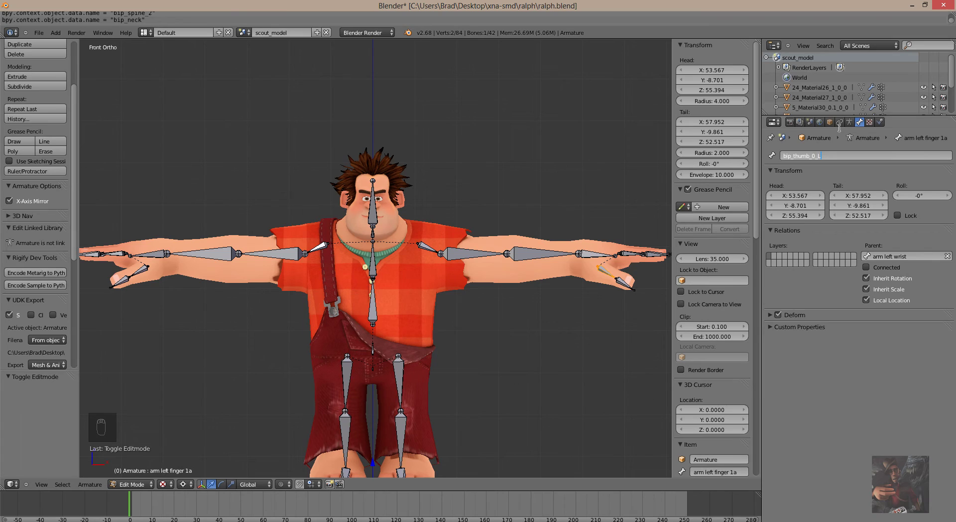
{"action": "key", "text": "ctrl+a"}
{"action": "key", "text": "Escape"}
{"action": "key", "text": "ctrl+z"}
{"action": "key", "text": "ctrl+z"}
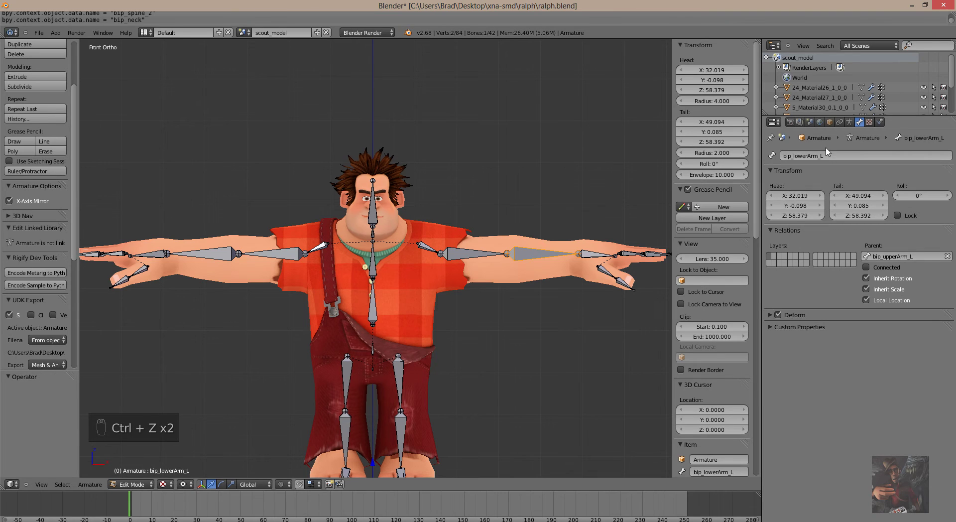
Select the left wrist bone, check the Scout's hand bone name in Source Filmmaker, and rename the bone in Blender to bip_hand_L
{"action": "right_click", "coordinate": [599, 256]}
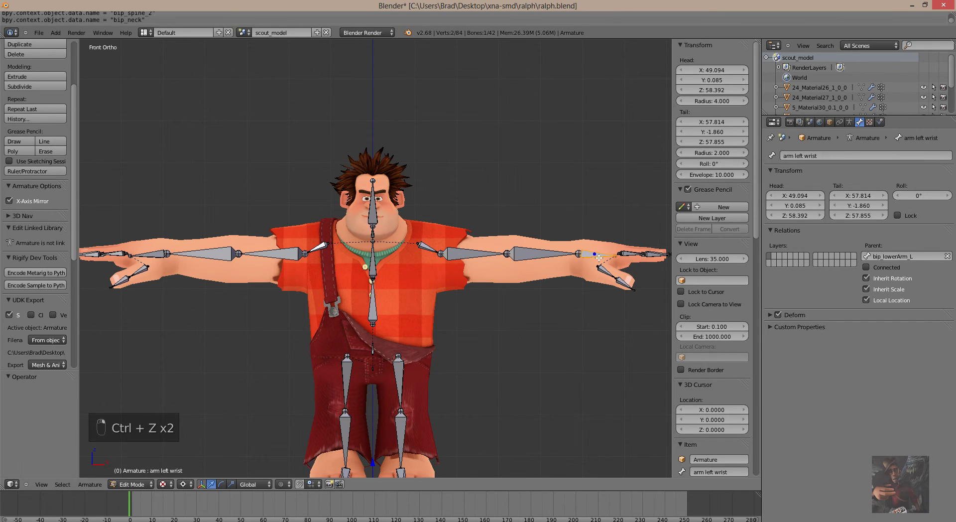
{"action": "left_click", "coordinate": [817, 155]}
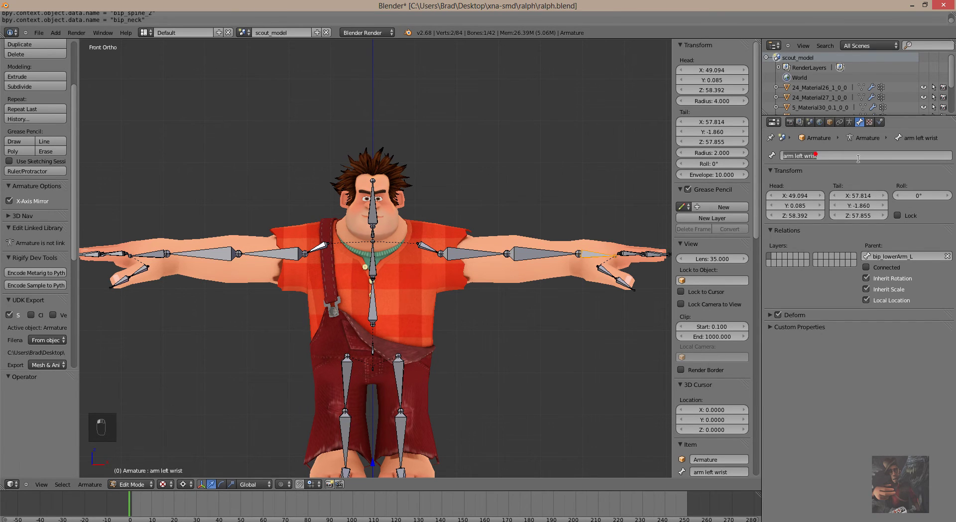
{"action": "key", "text": "alt+Tab"}
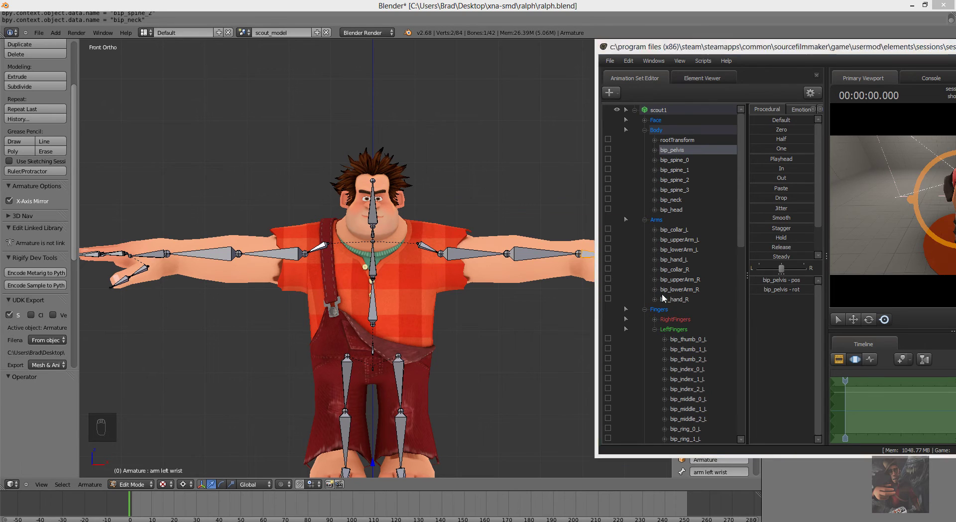
{"action": "key", "text": "alt+Tab"}
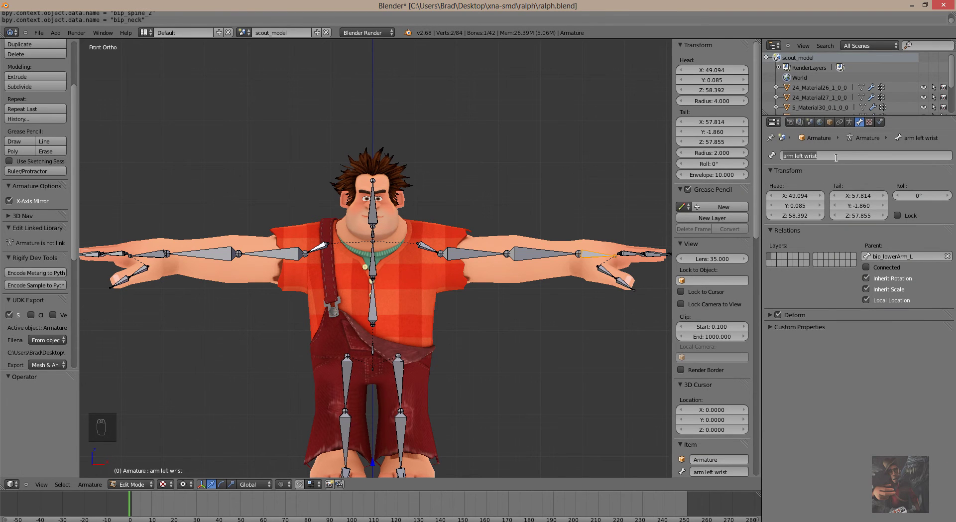
{"action": "type", "text": "bip_hand_L"}
{"action": "key", "text": "Return"}
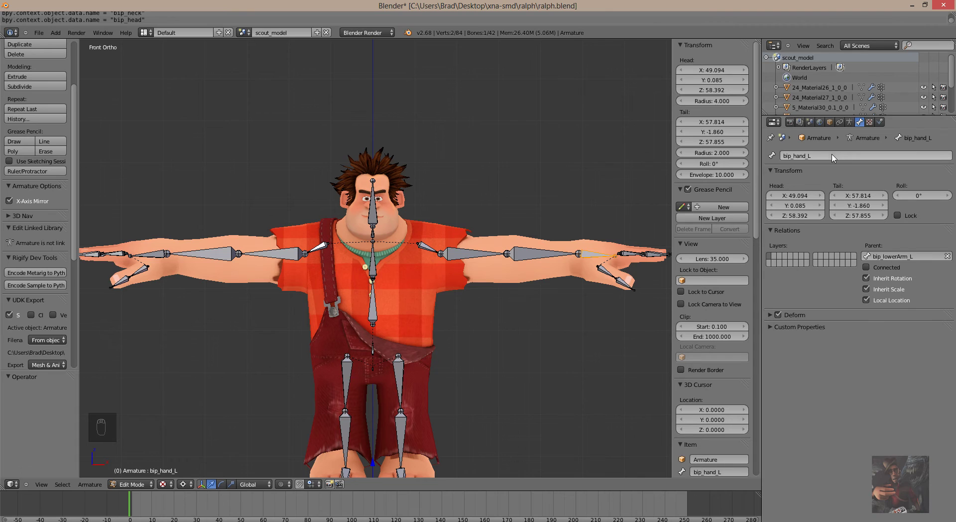
Select the left thumb's first bone and rename it to bip_thumb_0_L
{"action": "right_click", "coordinate": [607, 272]}
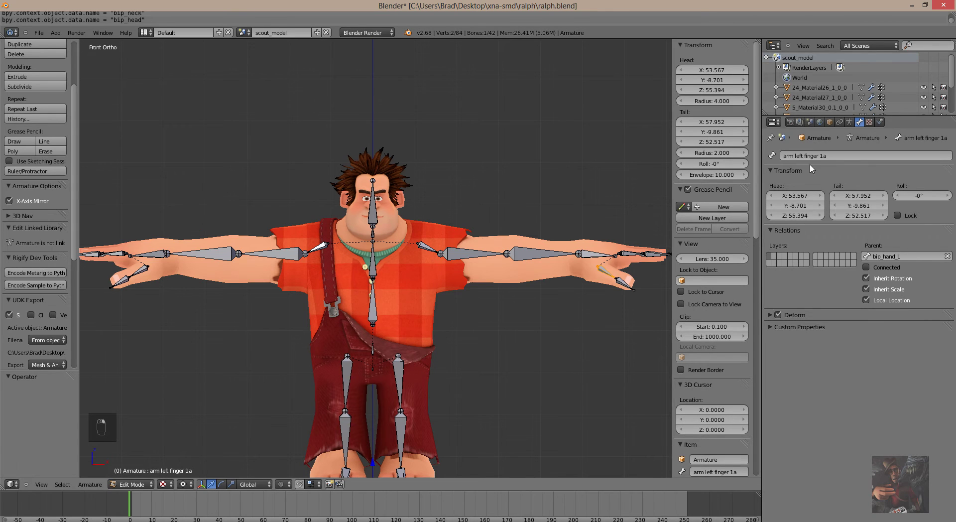
{"action": "left_click", "coordinate": [832, 156]}
{"action": "type", "text": "b"}
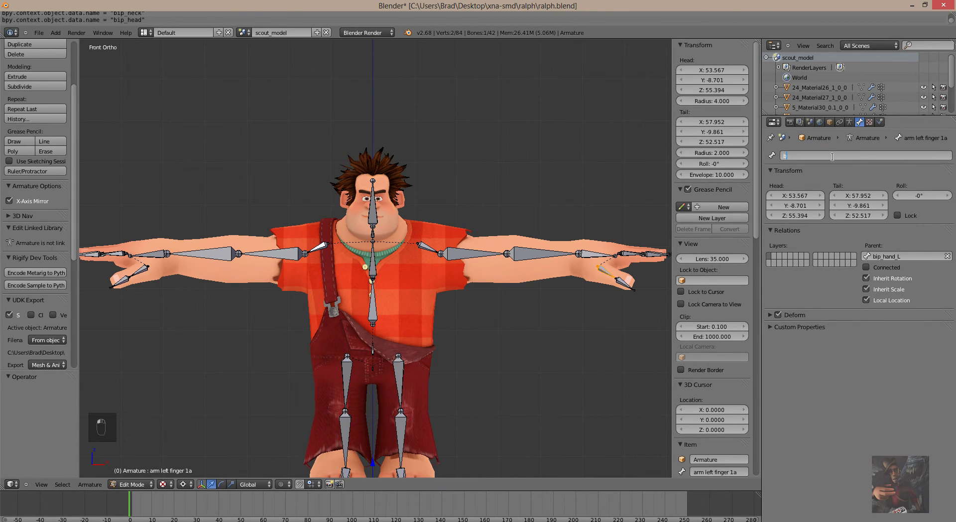
{"action": "type", "text": "ip_thumb_0_L"}
{"action": "key", "text": "Return"}
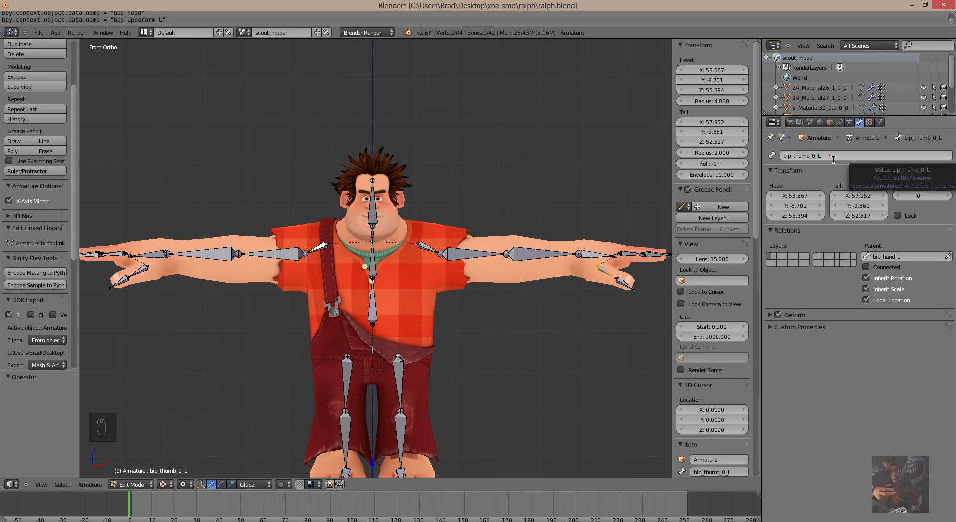
Copy the first thumb bone's name and reuse it to rename the left thumb's tip bone to bip_thumb_1_L
{"action": "left_click", "coordinate": [833, 159]}
{"action": "key", "text": "ctrl+c"}
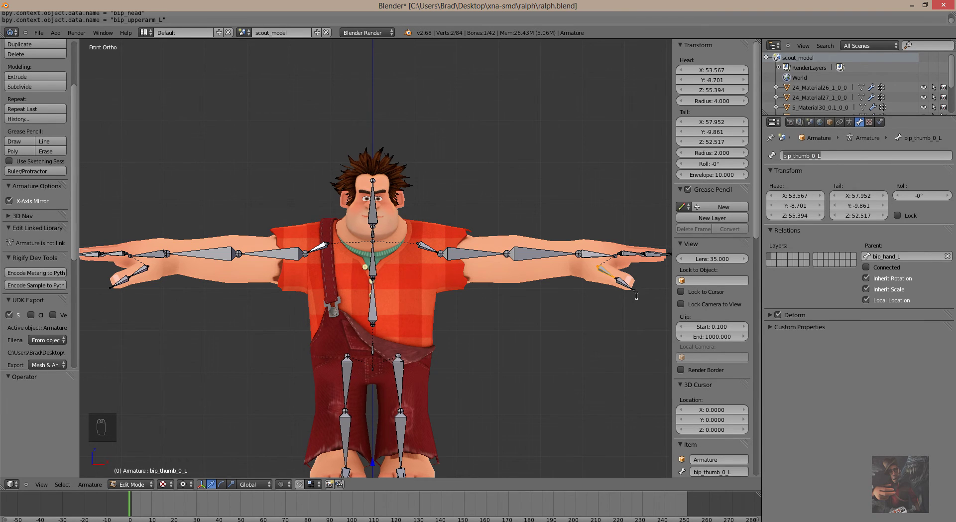
{"action": "right_click", "coordinate": [623, 284]}
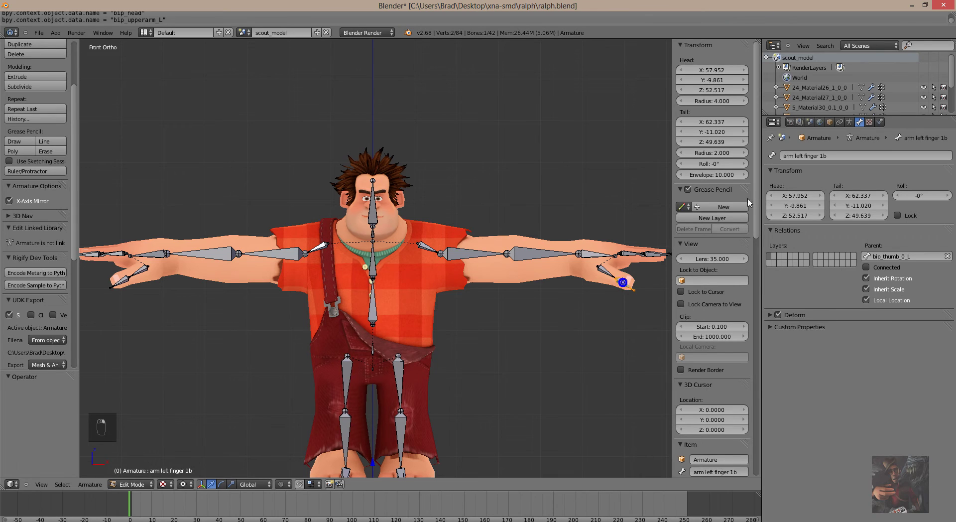
{"action": "left_click", "coordinate": [836, 157]}
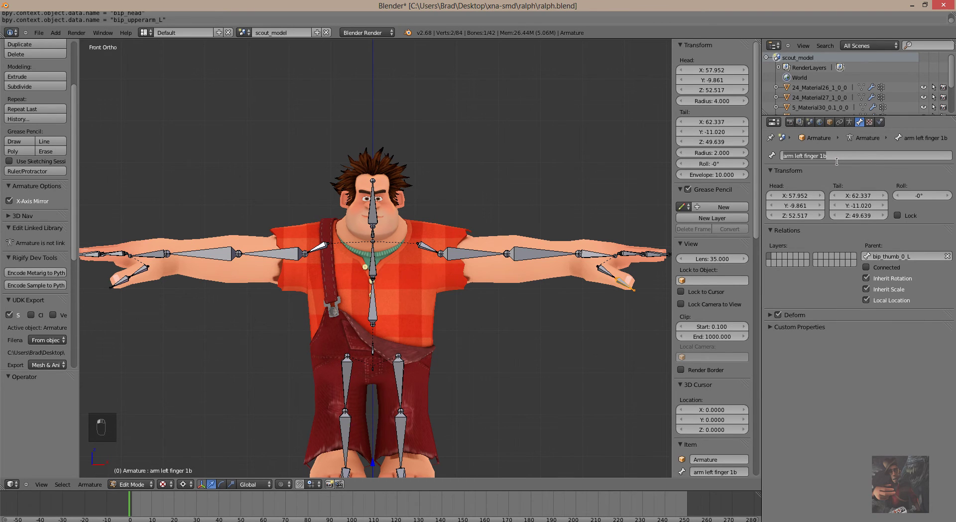
{"action": "key", "text": "ctrl+v"}
{"action": "key", "text": "BackSpace"}
{"action": "key", "text": "BackSpace"}
{"action": "key", "text": "BackSpace"}
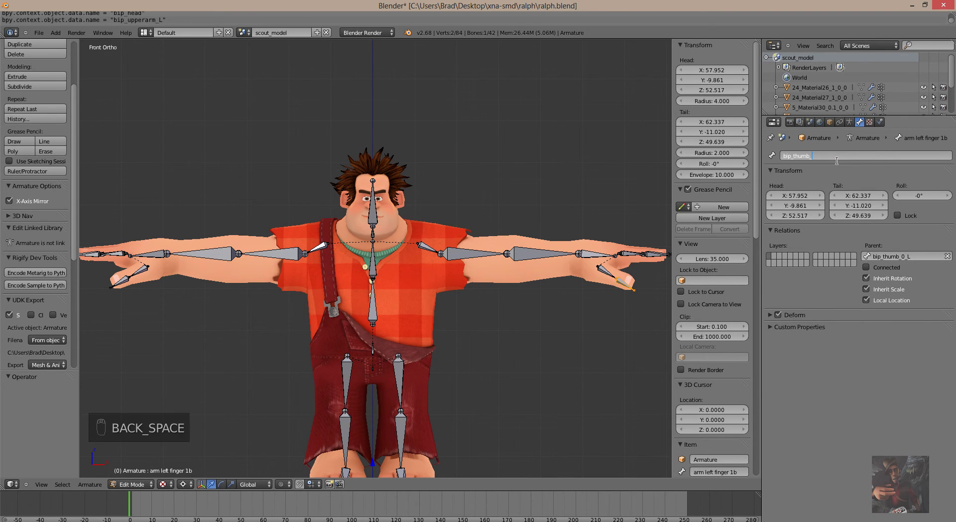
{"action": "type", "text": "1_"}
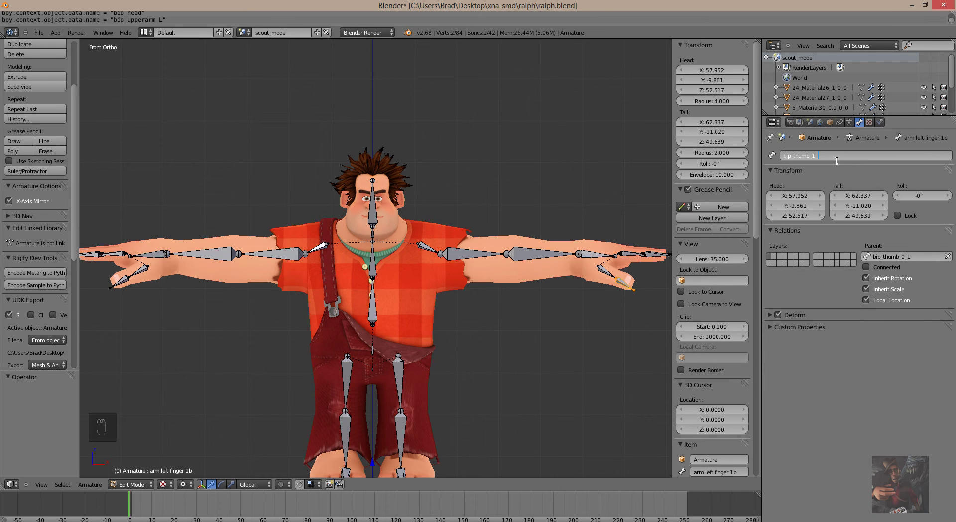
{"action": "type", "text": "L"}
{"action": "key", "text": "Return"}
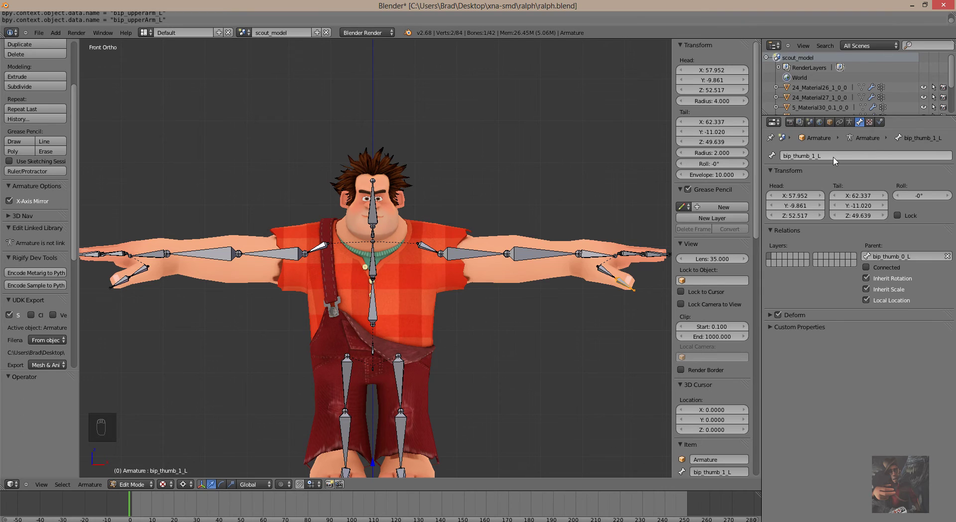
Check the finger bone names in Source Filmmaker and rename the left index finger's first bone in Blender to bip_index_0_L
{"action": "key", "text": "alt+Tab"}
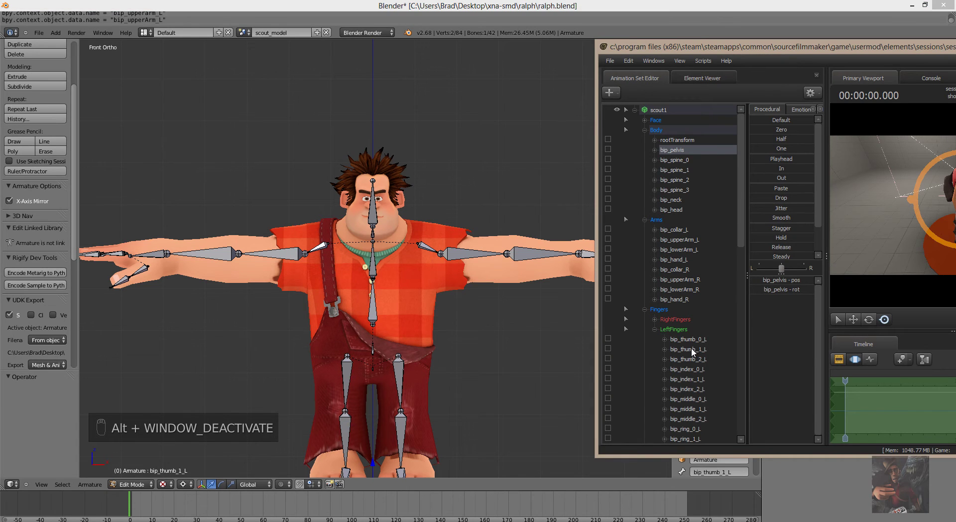
{"action": "key", "text": "alt+Tab"}
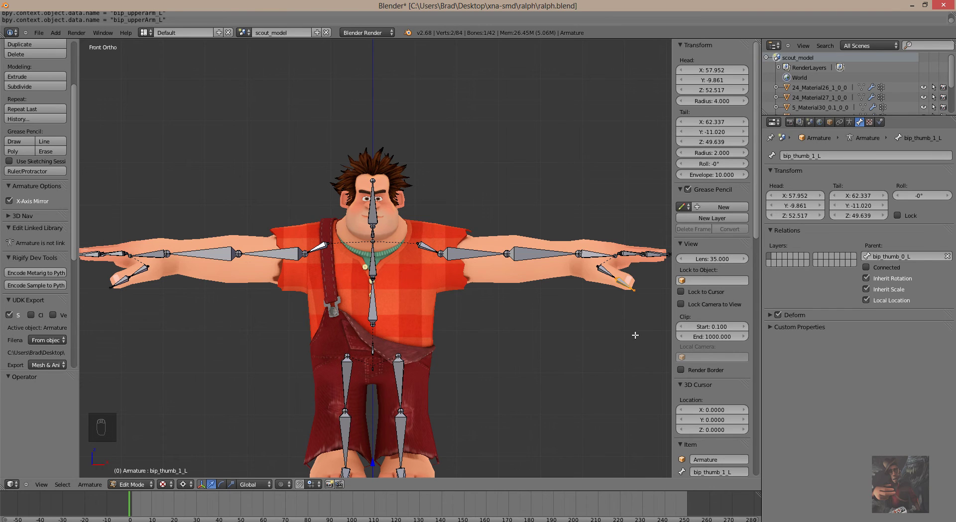
{"action": "middle_click_drag", "start_coordinate": [635, 335], "coordinate": [613, 359]}
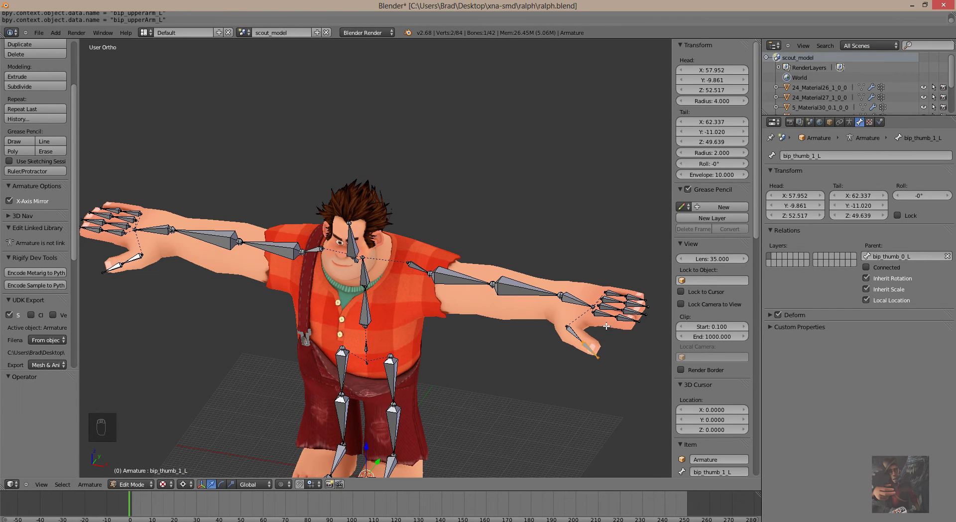
{"action": "right_click", "coordinate": [603, 318]}
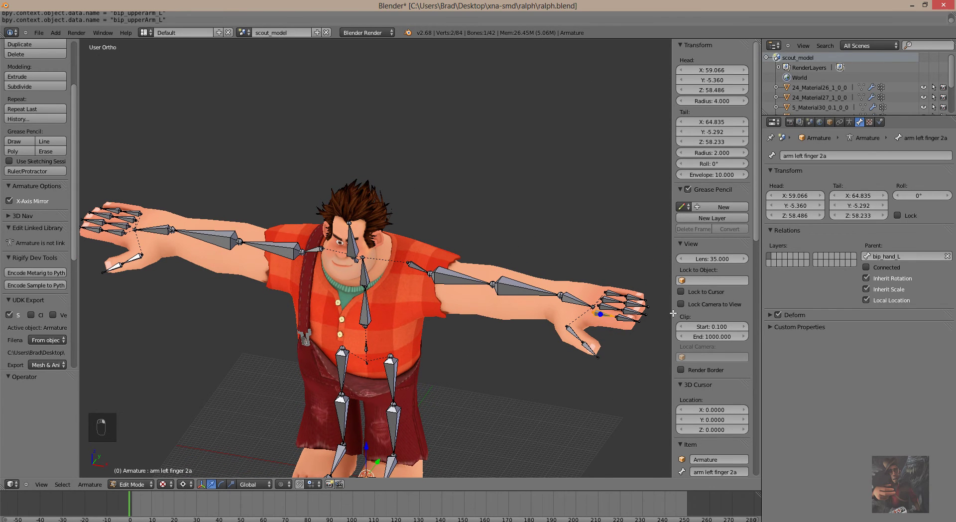
{"action": "left_click", "coordinate": [841, 155]}
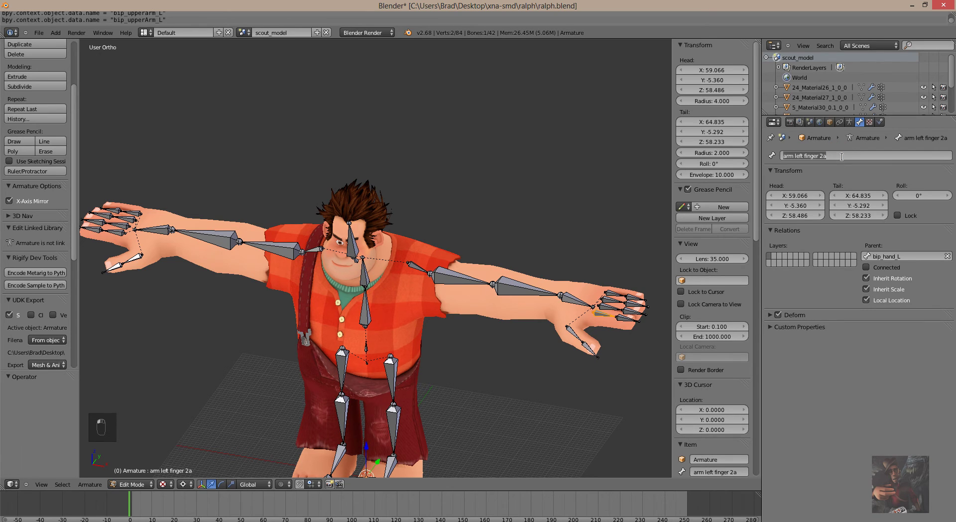
{"action": "key", "text": "ctrl+v"}
{"action": "key", "text": "Left"}
{"action": "key", "text": "Left"}
{"action": "key", "text": "shift+Left"}
{"action": "key", "text": "shift+Left"}
{"action": "key", "text": "shift+Left"}
{"action": "type", "text": "index"}
{"action": "key", "text": "Return"}
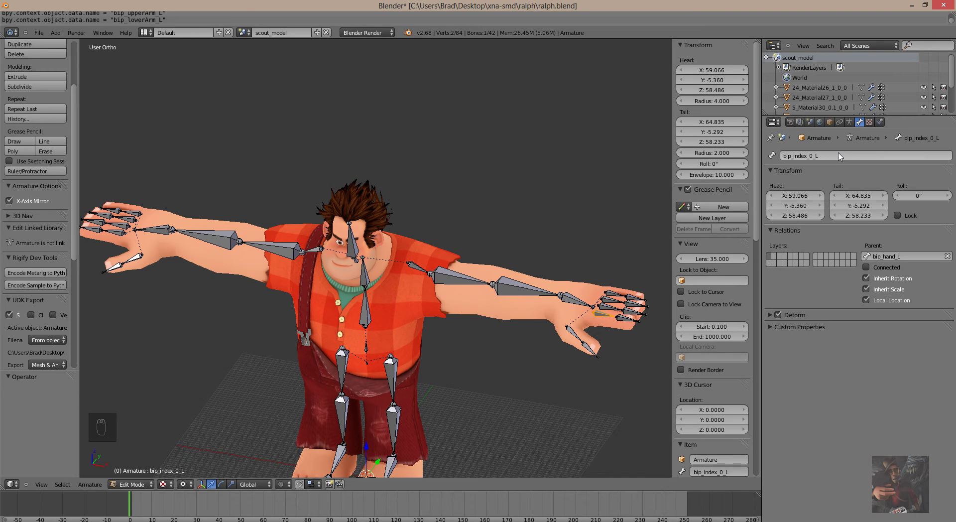
{"action": "key", "text": "alt+Tab"}
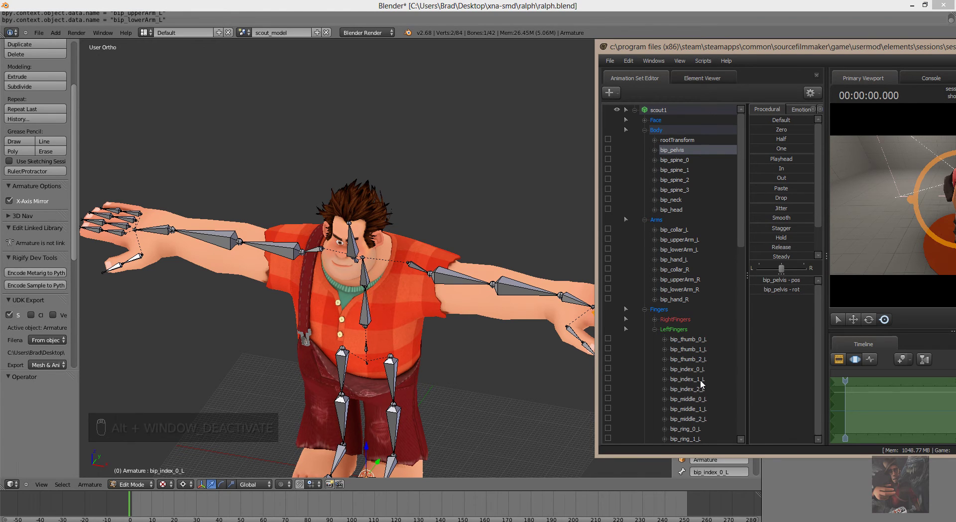
{"action": "key", "text": "alt+Tab"}
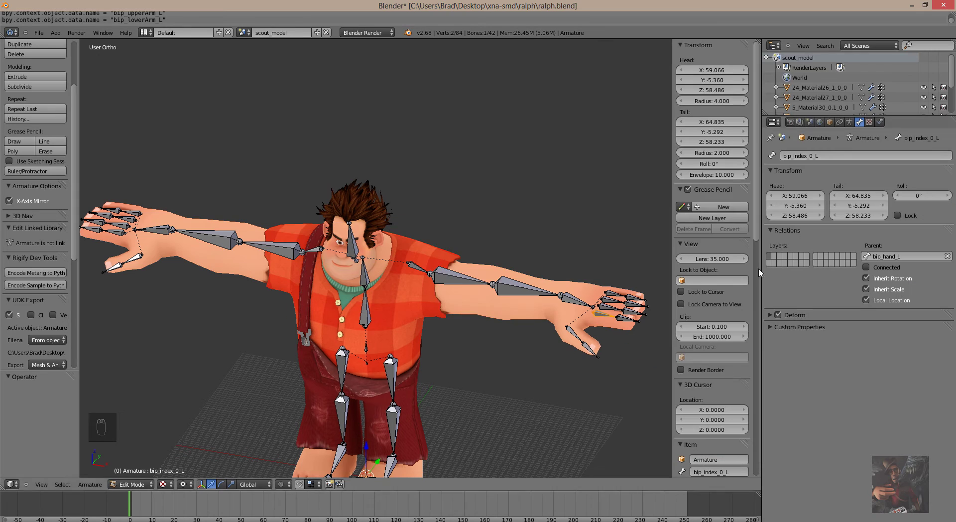
{"action": "left_click", "coordinate": [822, 156]}
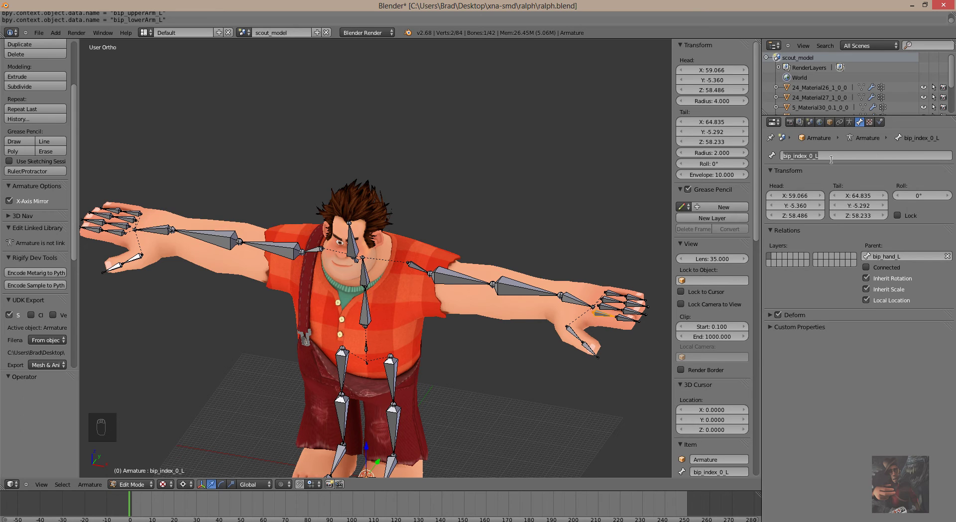
{"action": "key", "text": "ctrl+v"}
{"action": "key", "text": "Escape"}
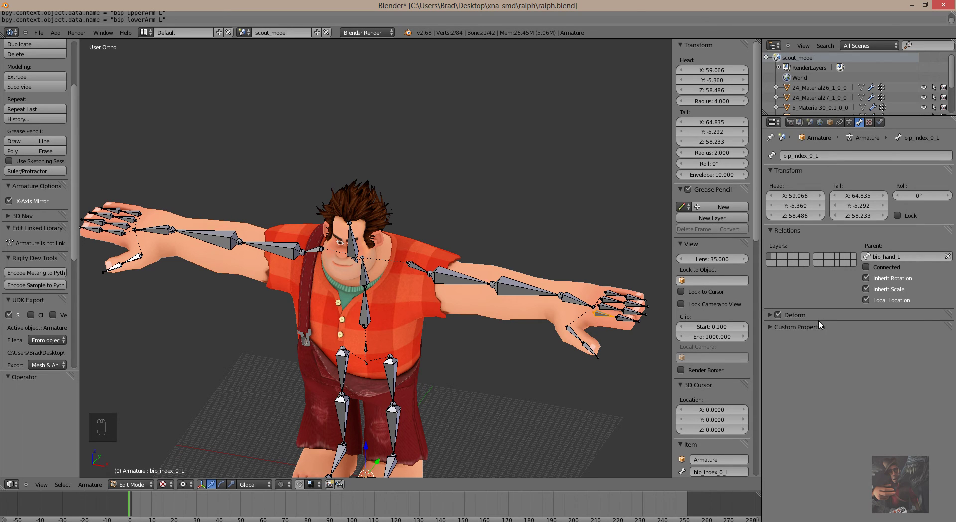
Copy the first index bone's name and reuse it to rename the left index finger's tip bone to bip_index_1_L
{"action": "left_click", "coordinate": [829, 160]}
{"action": "key", "text": "ctrl+c"}
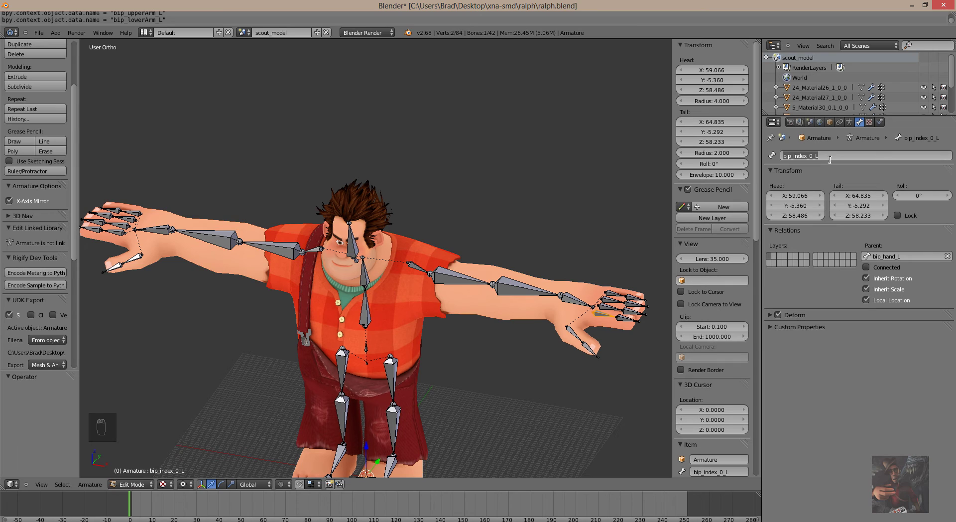
{"action": "right_click", "coordinate": [632, 324]}
{"action": "left_click", "coordinate": [842, 161]}
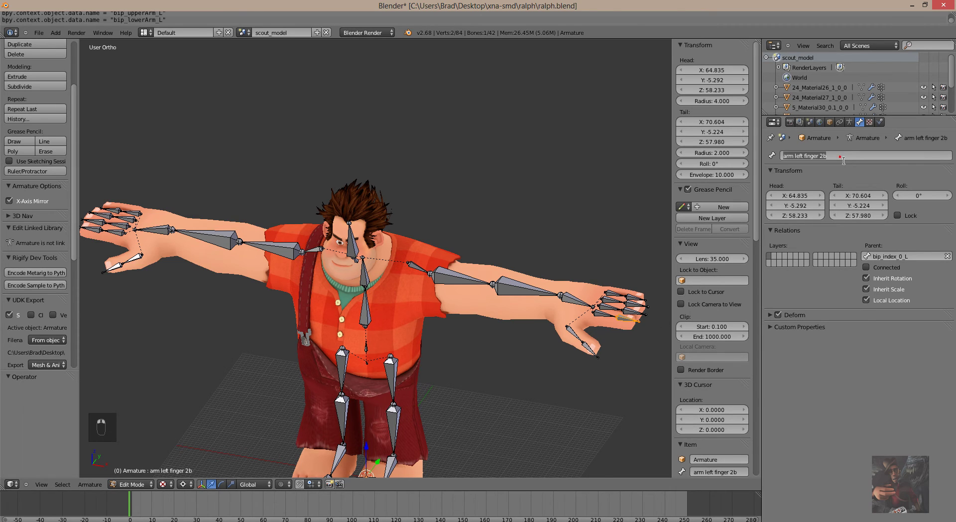
{"action": "key", "text": "ctrl+v"}
{"action": "key", "text": "Left"}
{"action": "key", "text": "Left"}
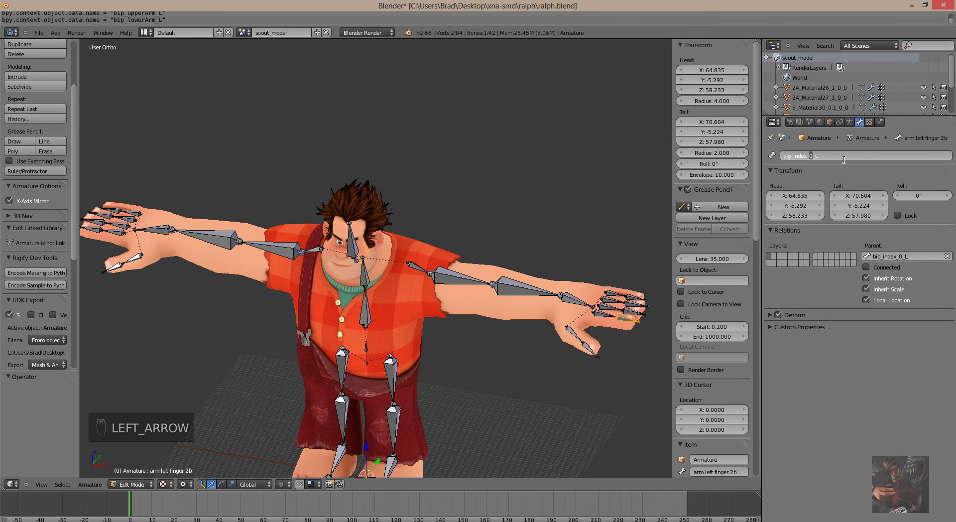
{"action": "type", "text": "1"}
{"action": "key", "text": "Return"}
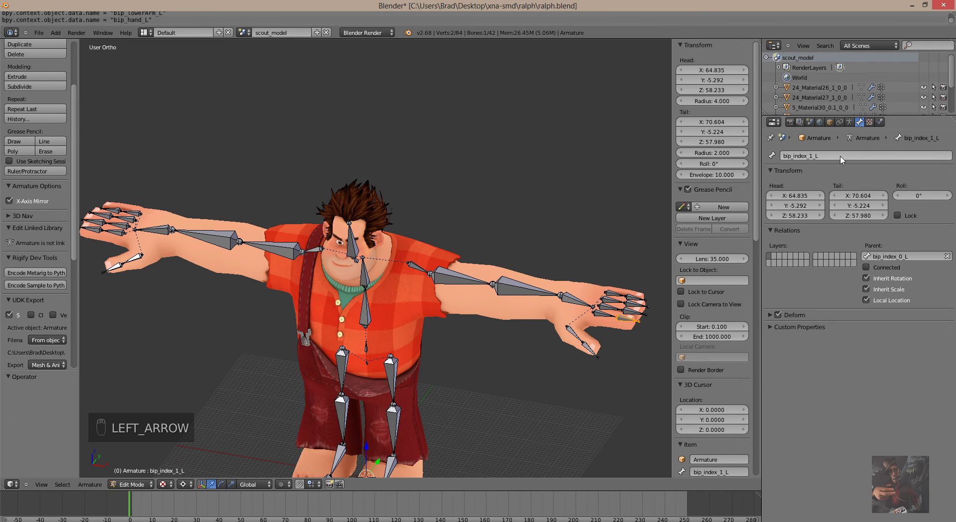
Check the finger bone names in Source Filmmaker and rename the left middle finger's first bone in Blender to bip_middle_0_L
{"action": "right_click", "coordinate": [610, 312]}
{"action": "left_click", "coordinate": [844, 156]}
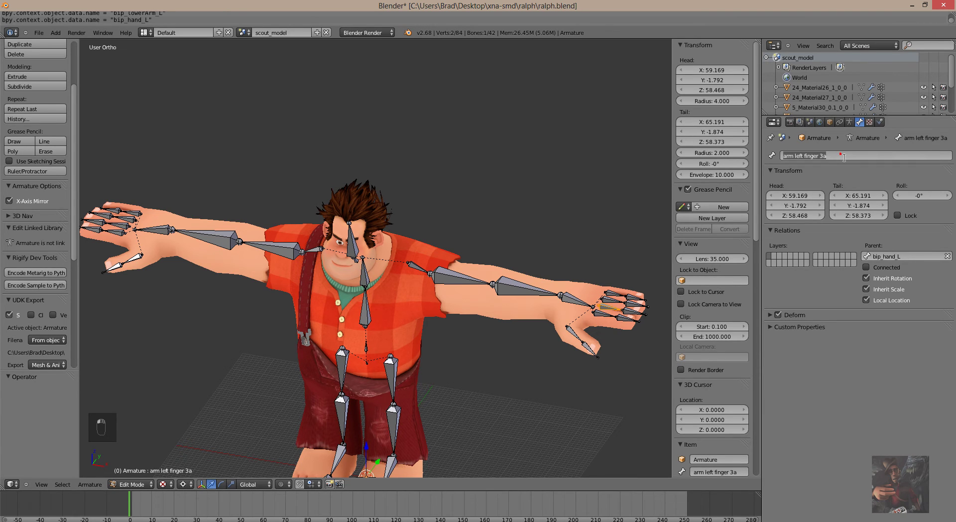
{"action": "key", "text": "alt+Tab"}
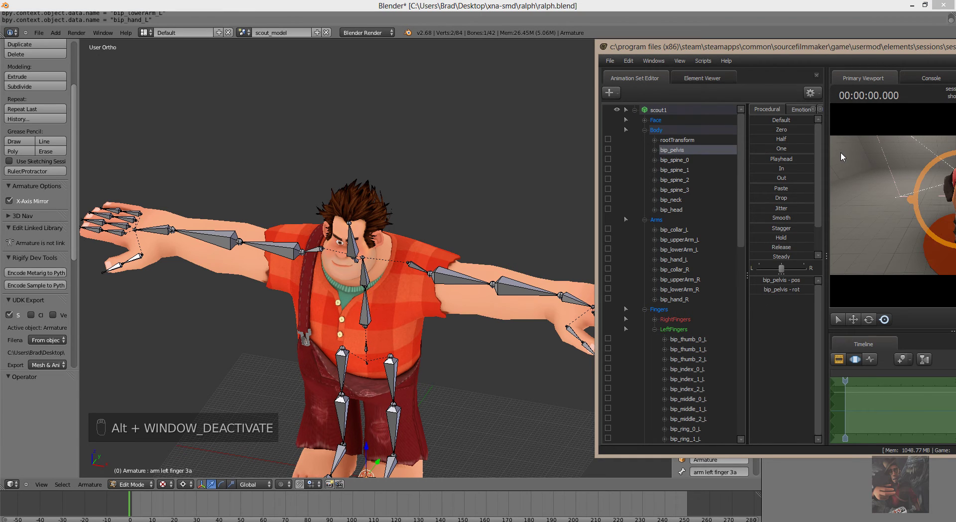
{"action": "key", "text": "alt+Tab"}
{"action": "key", "text": "ctrl+v"}
{"action": "key", "text": "Left"}
{"action": "key", "text": "Left"}
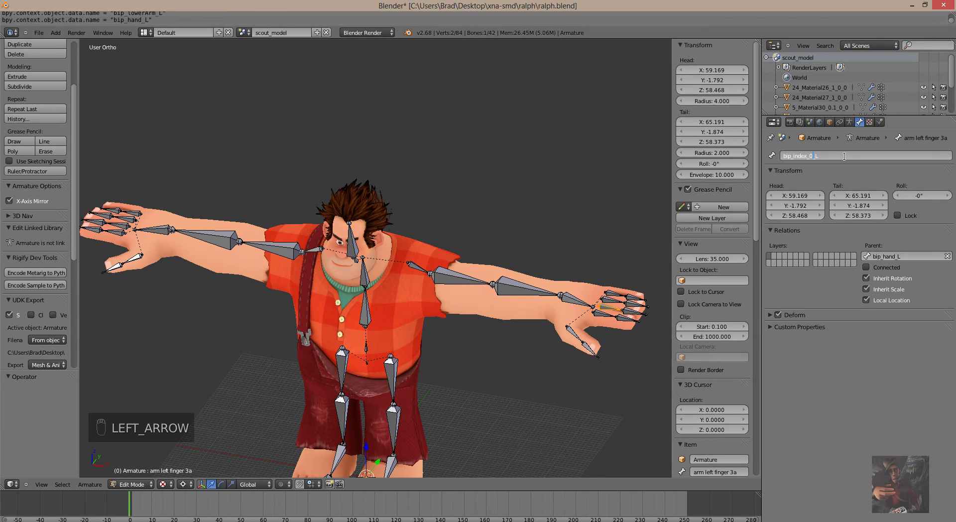
{"action": "key", "text": "shift+Left"}
{"action": "key", "text": "shift+Left"}
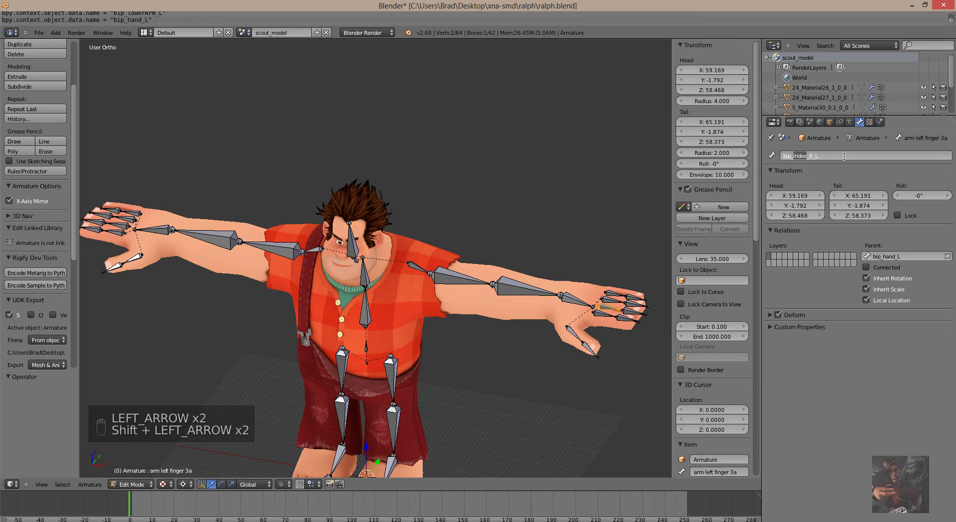
{"action": "type", "text": "middle"}
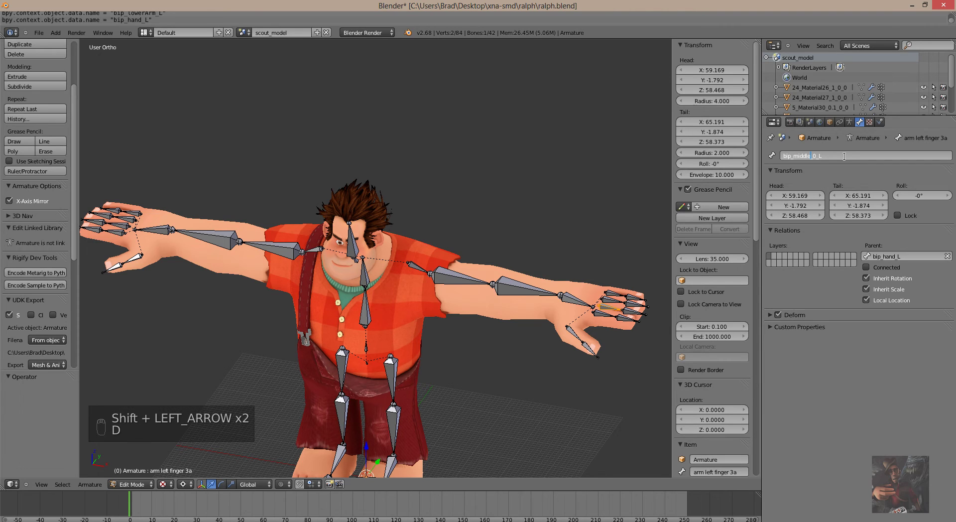
{"action": "key", "text": "Return"}
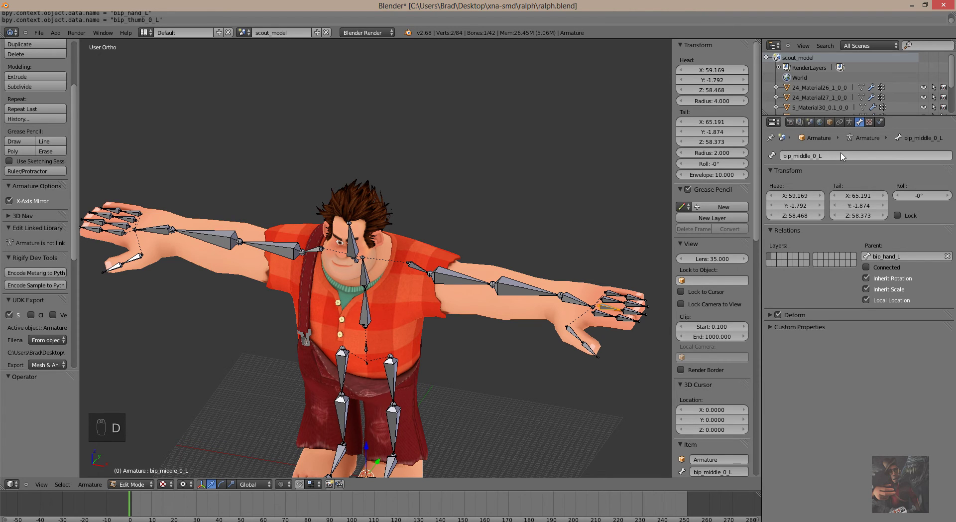
Copy the first middle finger bone's name and reuse it to rename the left middle finger's tip bone to bip_middle_1_L
{"action": "left_click", "coordinate": [842, 156]}
{"action": "key", "text": "ctrl+c"}
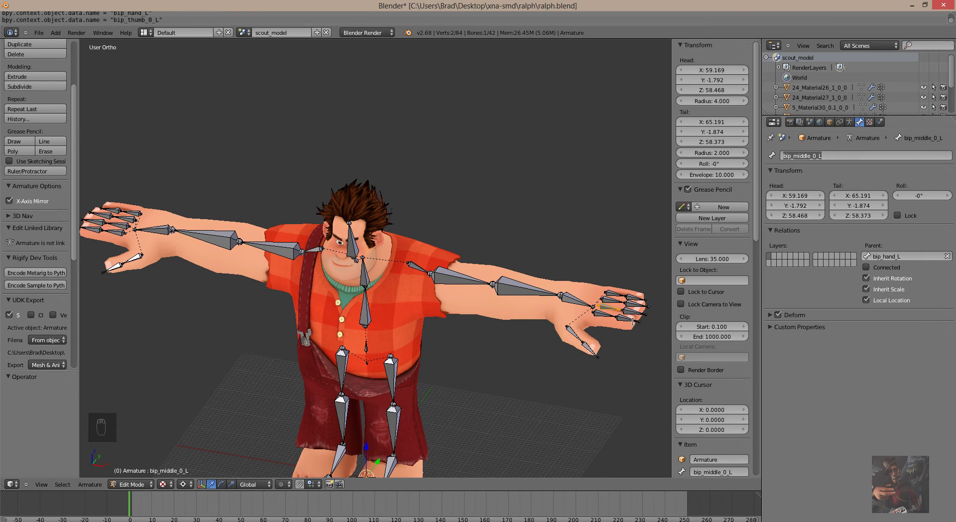
{"action": "key", "text": "Escape"}
{"action": "right_click", "coordinate": [635, 313]}
{"action": "left_click", "coordinate": [844, 160]}
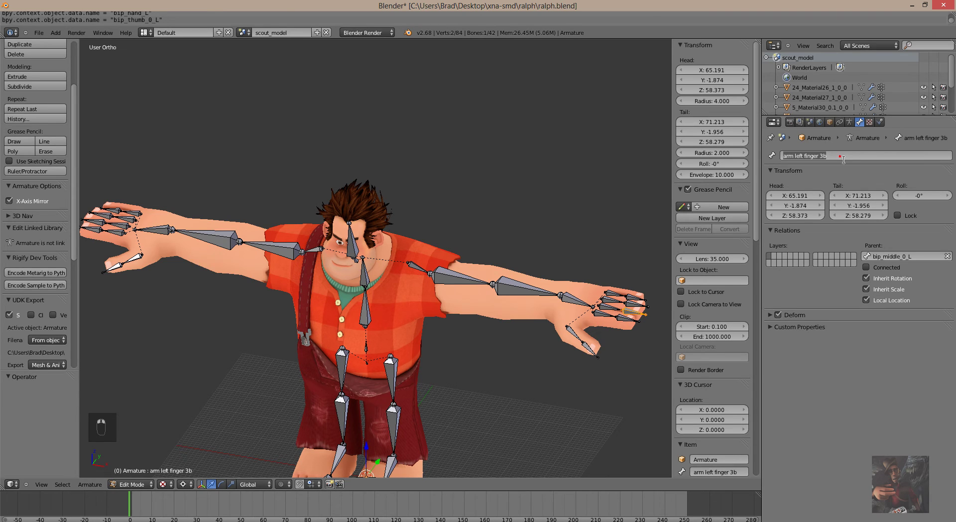
{"action": "key", "text": "ctrl+v"}
{"action": "key", "text": "Left"}
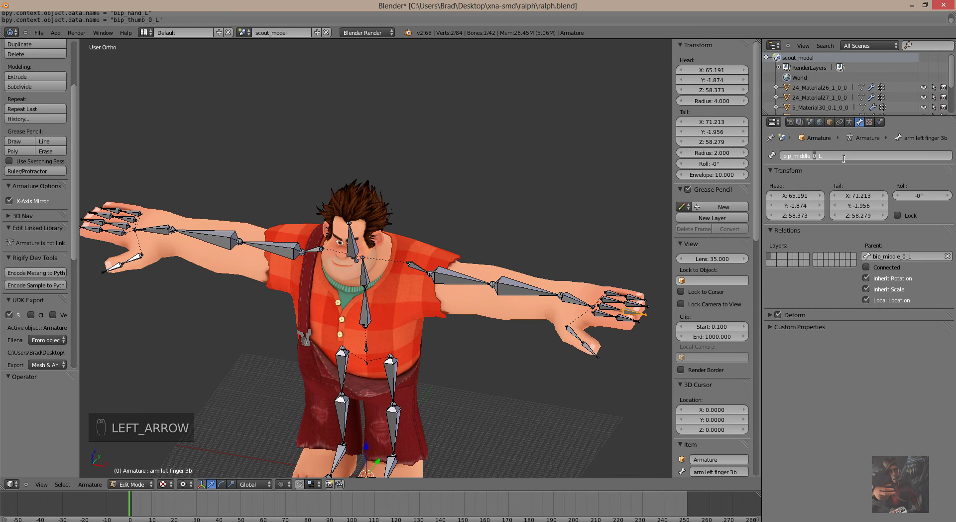
{"action": "key", "text": "Return"}
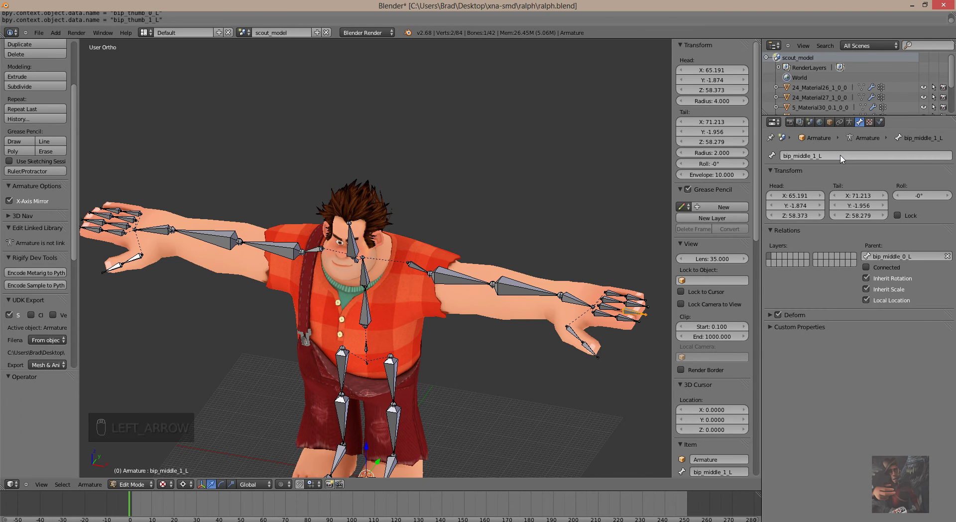
Check the ring finger naming in Source Filmmaker and rename the left ring finger's first bone in Blender to bip_ring_0_L
{"action": "key", "text": "alt+Tab"}
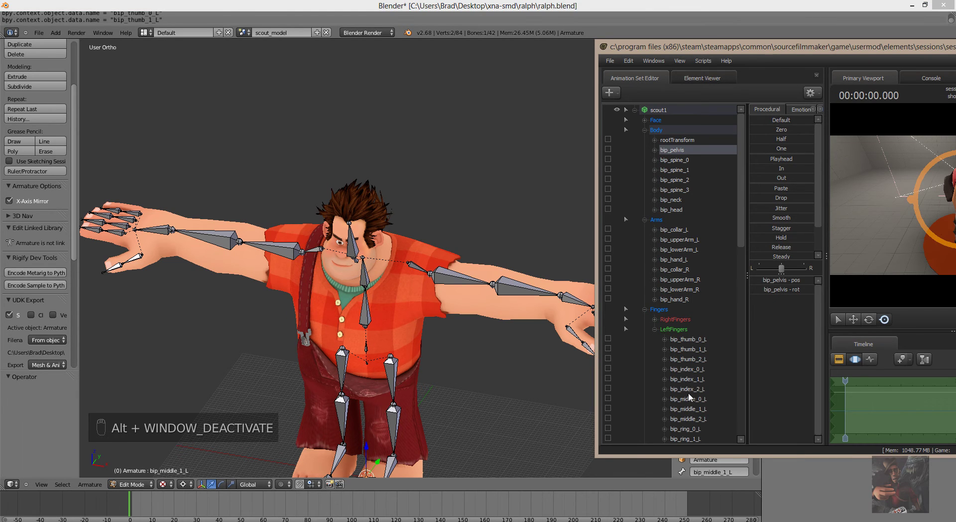
{"action": "key", "text": "alt+Tab"}
{"action": "right_click", "coordinate": [618, 304]}
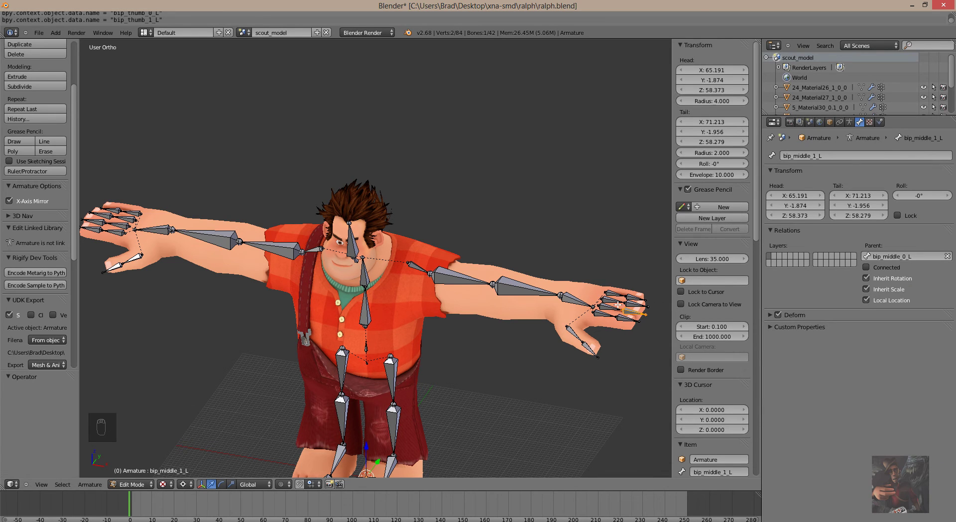
{"action": "left_click", "coordinate": [840, 156]}
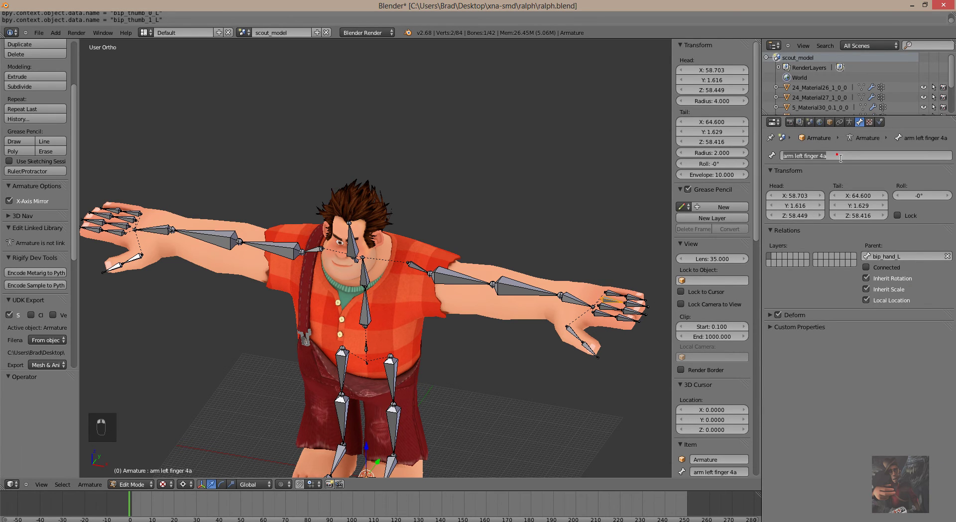
{"action": "key", "text": "ctrl+v"}
{"action": "key", "text": "Left"}
{"action": "key", "text": "Left"}
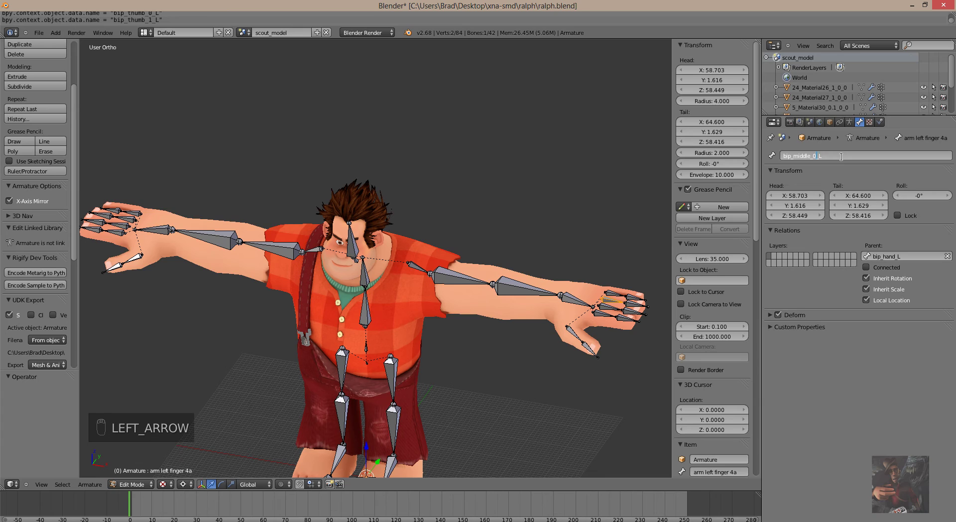
{"action": "key", "text": "shift+Left"}
{"action": "key", "text": "shift+Left"}
{"action": "key", "text": "shift+Left"}
{"action": "key", "text": "shift+Left"}
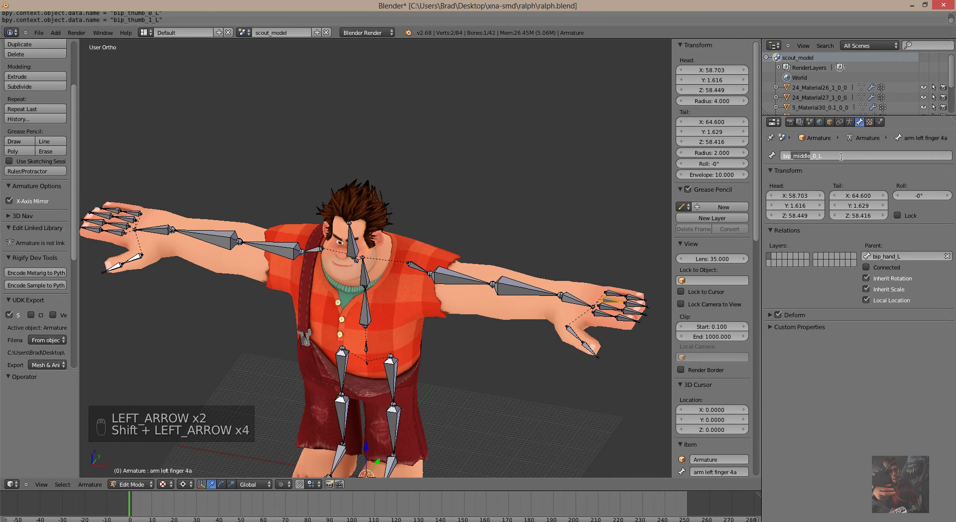
{"action": "type", "text": "rin"}
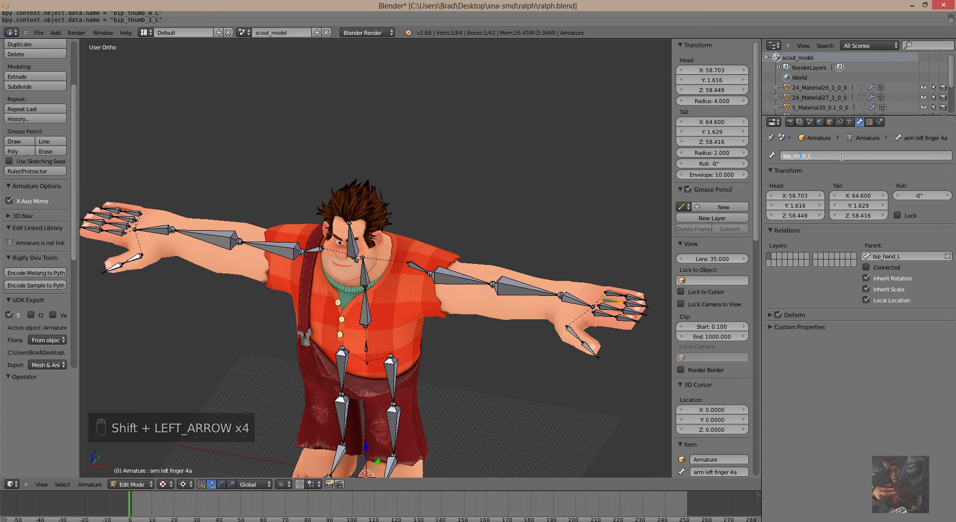
{"action": "type", "text": "g"}
{"action": "key", "text": "Return"}
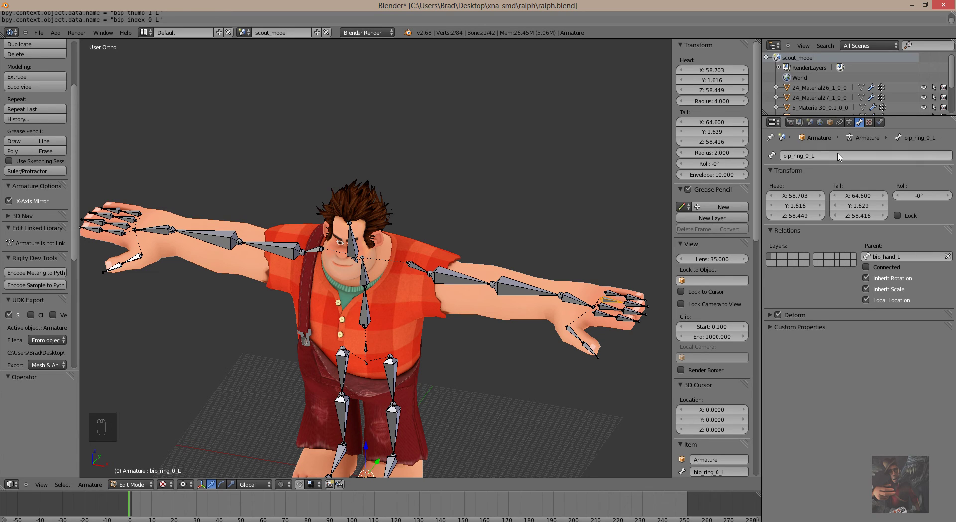
Select the left ring finger's tip bone and rename it to bip_ring_1_L, reusing the copied middle finger bone name
{"action": "right_click", "coordinate": [637, 306]}
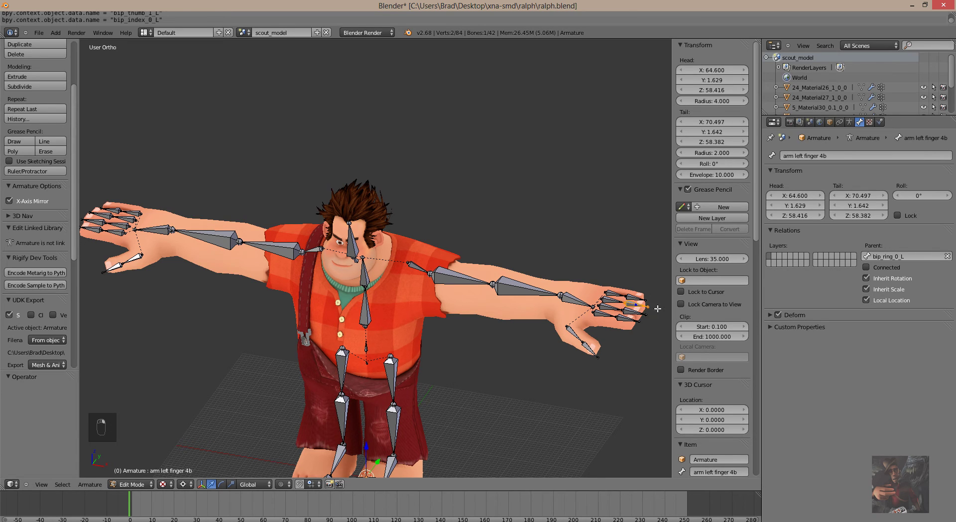
{"action": "left_click", "coordinate": [836, 156]}
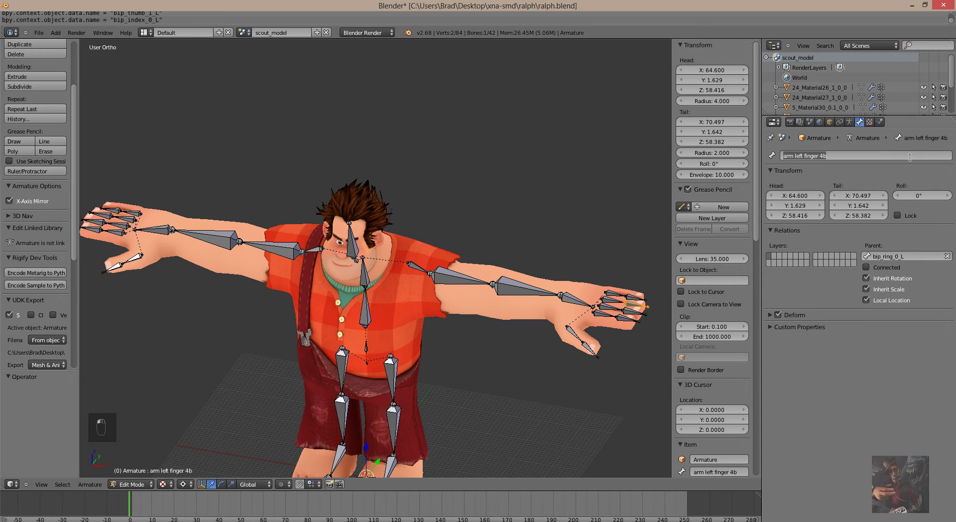
{"action": "key", "text": "ctrl+v"}
{"action": "key", "text": "Left"}
{"action": "key", "text": "Left"}
{"action": "key", "text": "Left"}
{"action": "key", "text": "Left"}
{"action": "key", "text": "Left"}
{"action": "key", "text": "Left"}
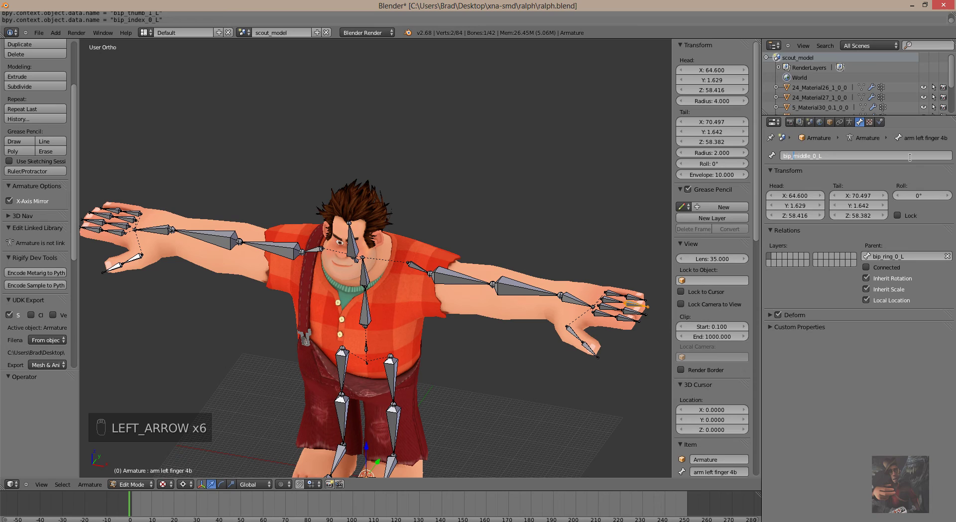
{"action": "key", "text": "shift+Right"}
{"action": "key", "text": "shift+Right"}
{"action": "key", "text": "shift+Right"}
{"action": "key", "text": "shift+Right"}
{"action": "key", "text": "shift+Right"}
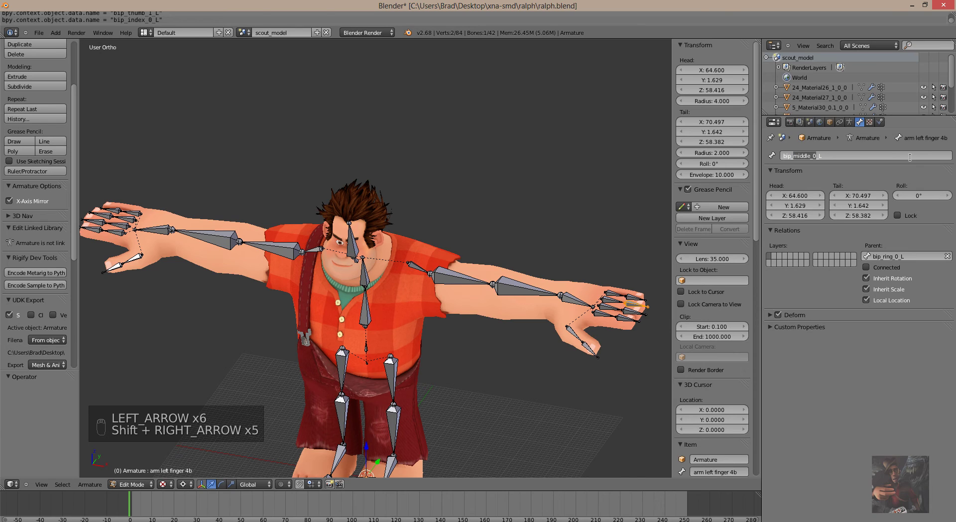
{"action": "type", "text": "rin"}
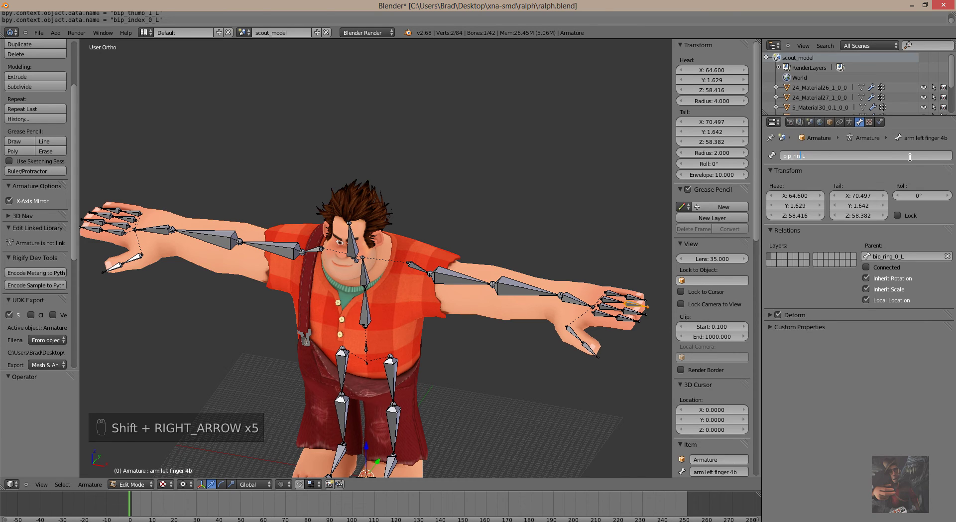
{"action": "type", "text": "g_1"}
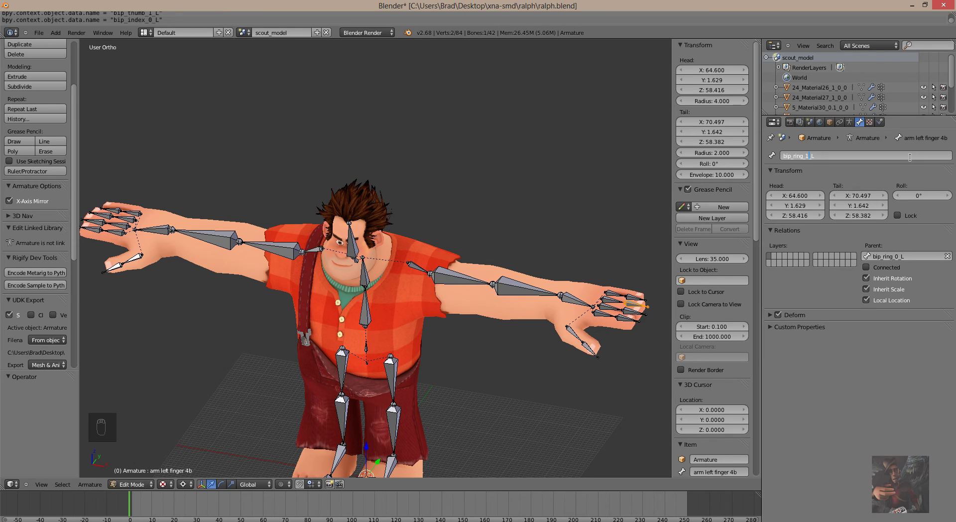
{"action": "key", "text": "Return"}
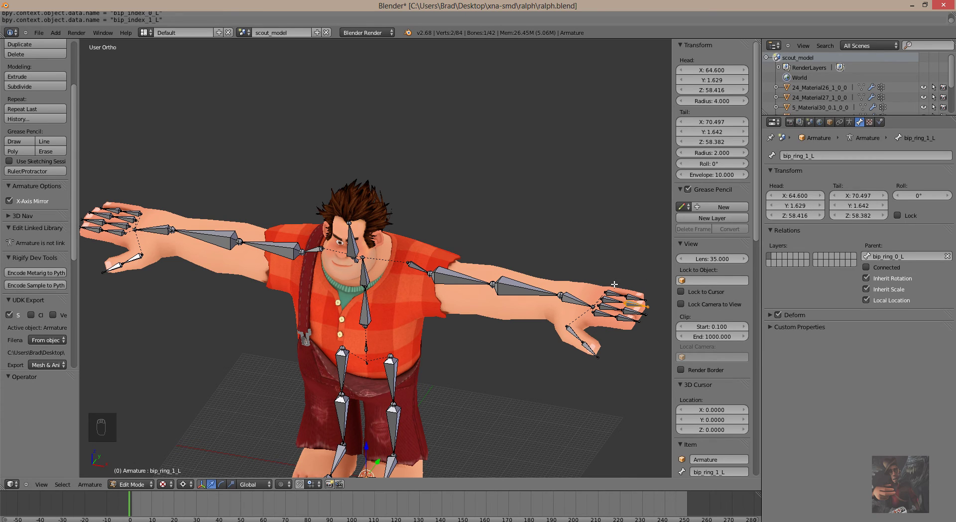
Select the left pinky's first bone and rename it to bip_pinky_0_L
{"action": "right_click", "coordinate": [625, 291]}
{"action": "left_click", "coordinate": [838, 158]}
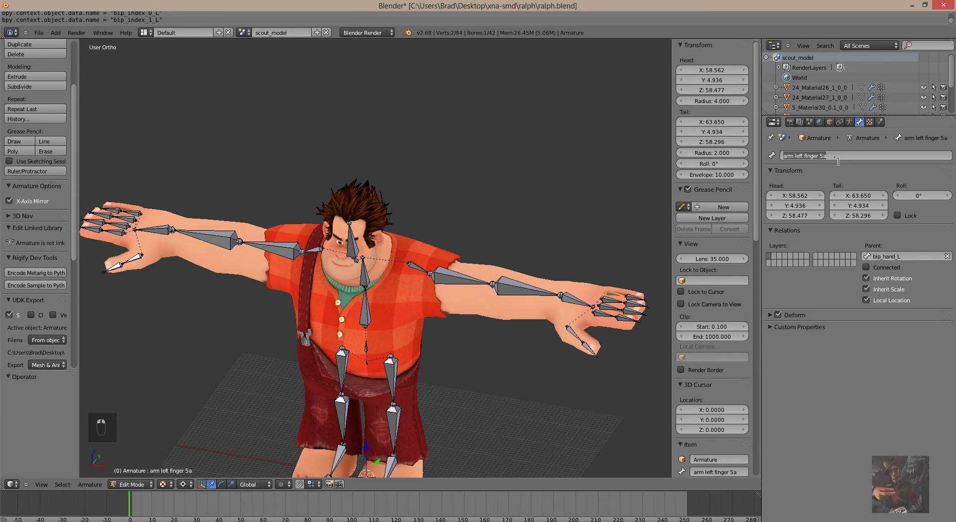
{"action": "type", "text": "bip_middle_0_L"}
{"action": "key", "text": "Left"}
{"action": "key", "text": "Left"}
{"action": "key", "text": "shift+Left"}
{"action": "key", "text": "shift+Left"}
{"action": "key", "text": "shift+Left"}
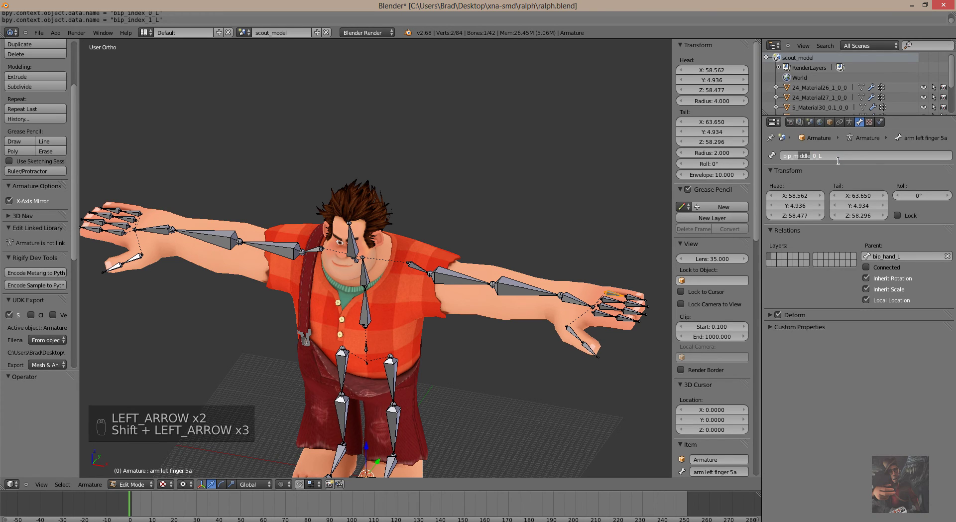
{"action": "type", "text": "pinky"}
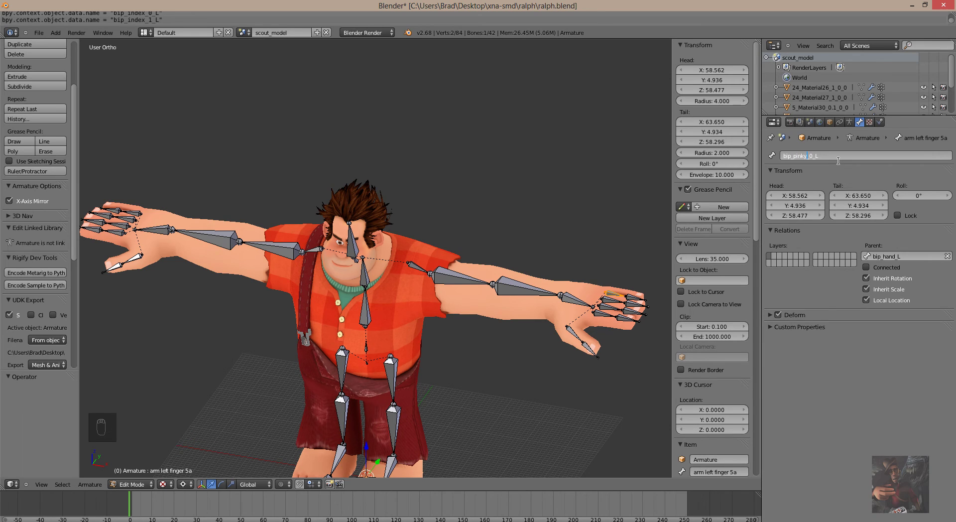
{"action": "key", "text": "Return"}
Copy the first pinky bone's name and reuse it to rename the left pinky's tip bone to bip_pinky_1_L
{"action": "left_click", "coordinate": [837, 160]}
{"action": "key", "text": "ctrl+c"}
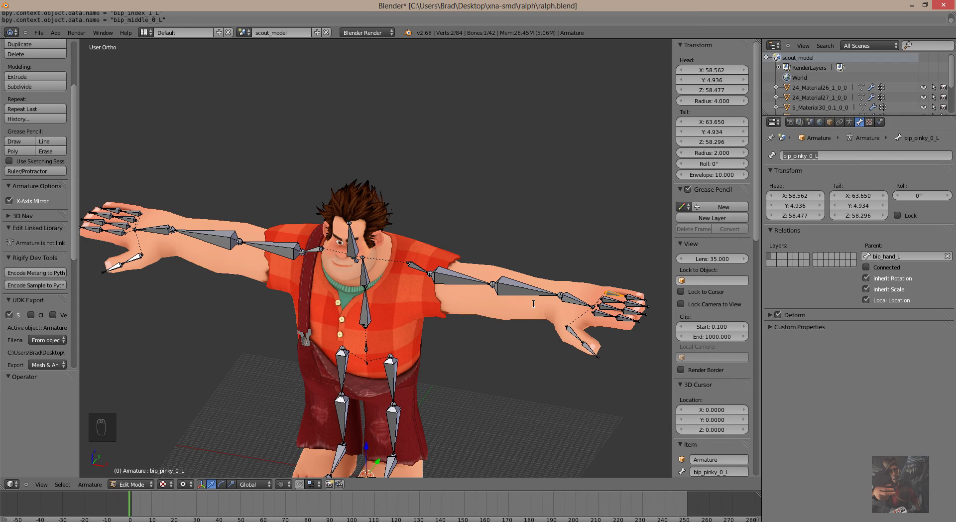
{"action": "right_click", "coordinate": [633, 299]}
{"action": "left_click", "coordinate": [848, 155]}
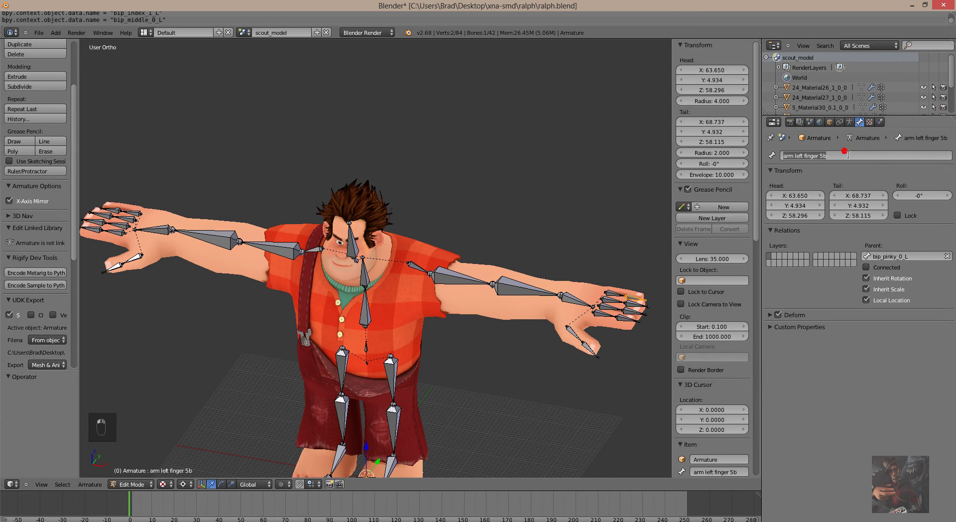
{"action": "key", "text": "ctrl+v"}
{"action": "key", "text": "Return"}
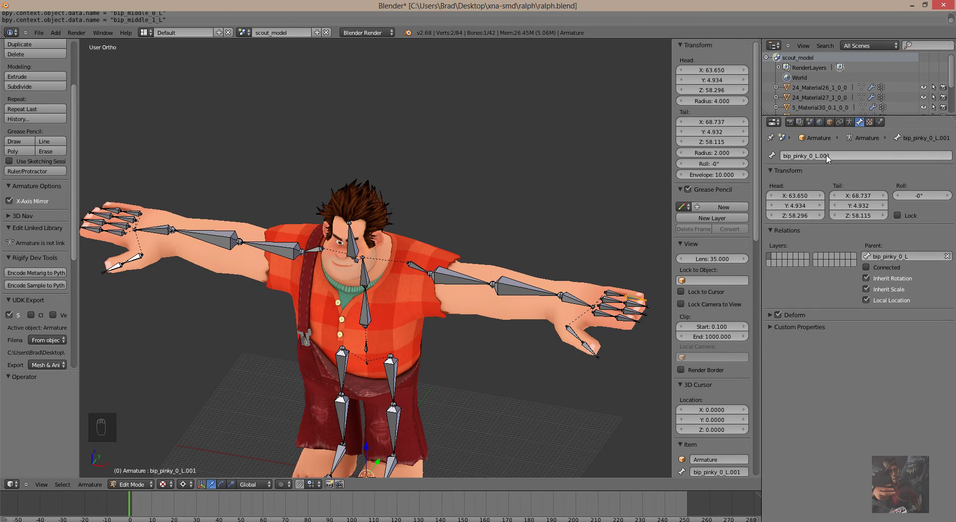
{"action": "left_click", "coordinate": [835, 158]}
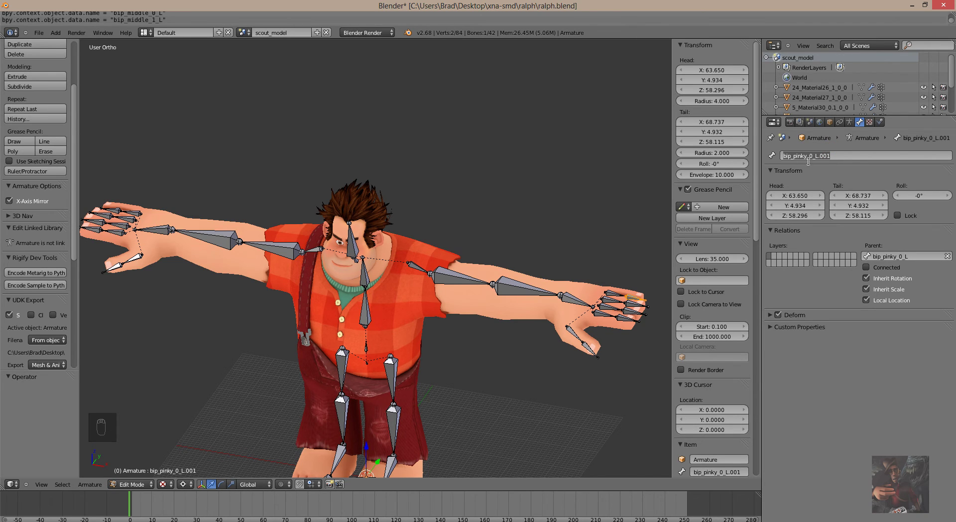
{"action": "left_click", "coordinate": [841, 160]}
{"action": "left_click", "coordinate": [822, 159]}
{"action": "key", "text": "ctrl+a"}
{"action": "key", "text": "ctrl+v"}
{"action": "key", "text": "Left"}
{"action": "key", "text": "Left"}
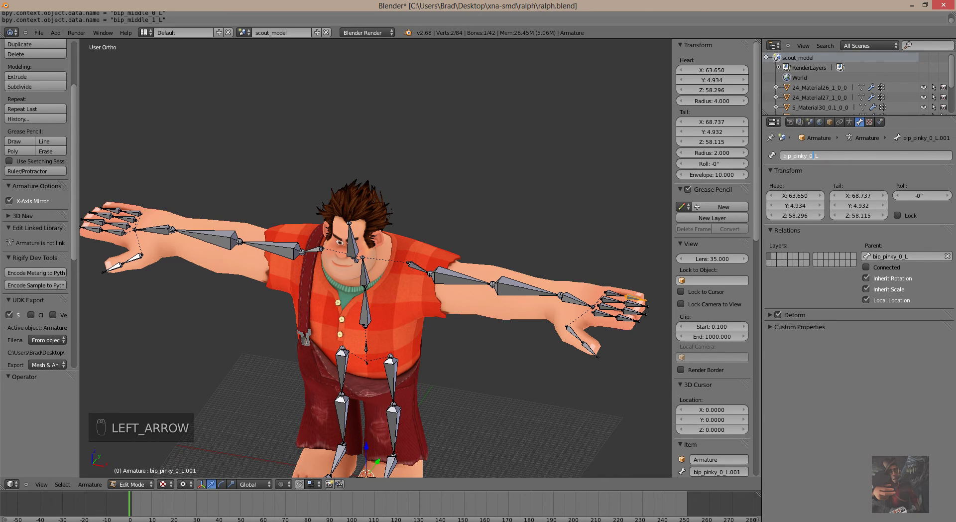
{"action": "type", "text": "1"}
{"action": "key", "text": "Return"}
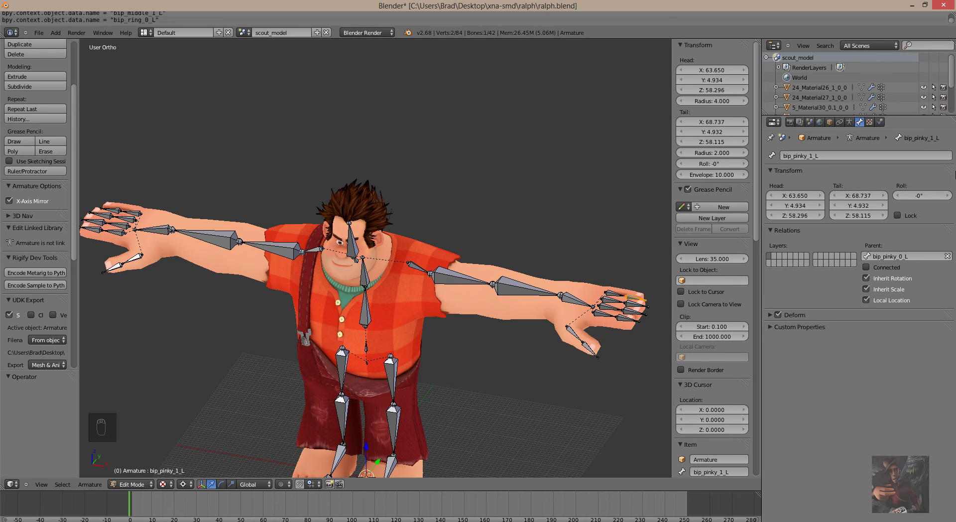
{"action": "scroll", "coordinate": [544, 356], "scroll_direction": "down", "scroll_amount": 3}
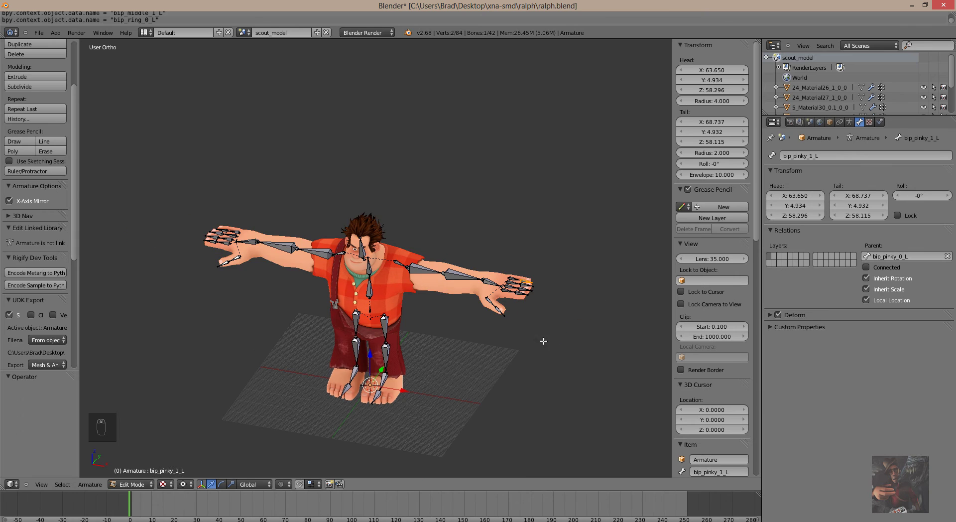
{"action": "middle_click_drag", "start_coordinate": [538, 335], "coordinate": [547, 307]}
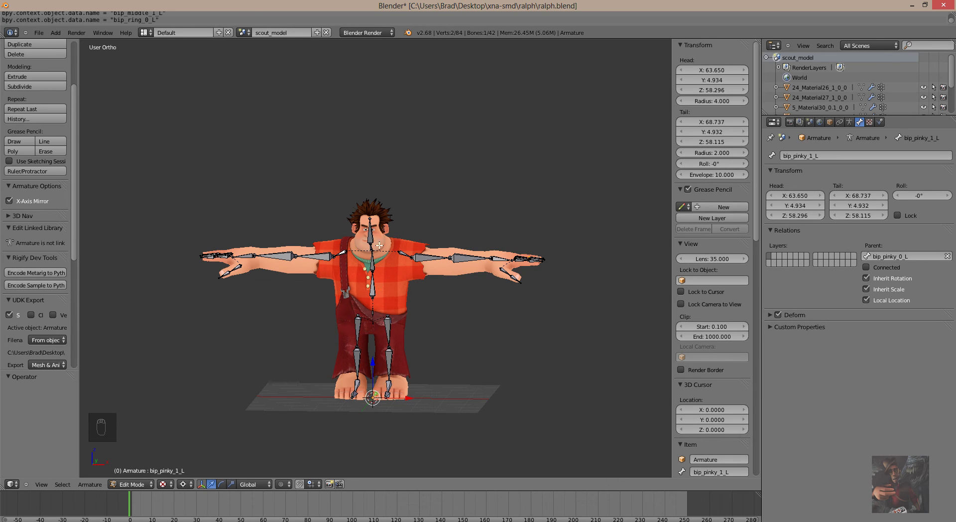
Select Ralph's left thigh bone and check the leg bone names in Source Filmmaker's animation set
{"action": "scroll", "coordinate": [463, 367], "scroll_direction": "up", "scroll_amount": 6}
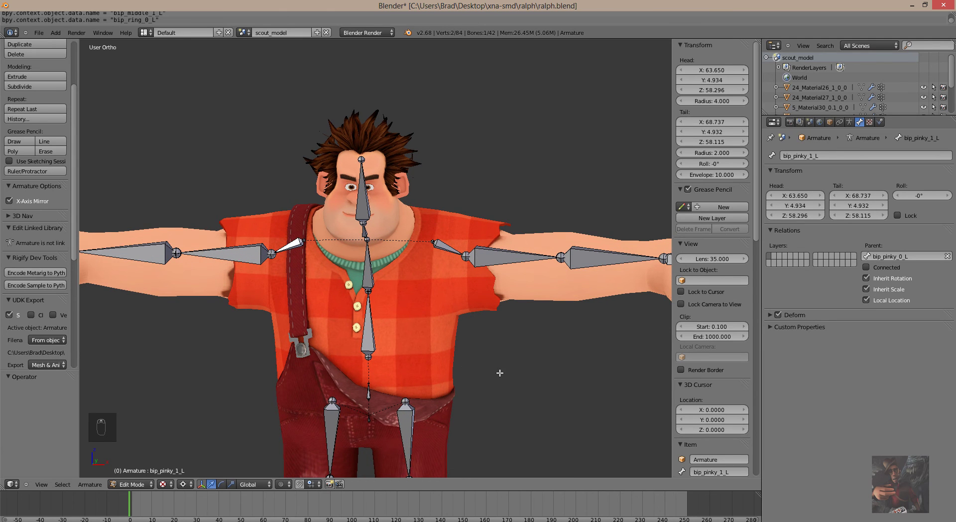
{"action": "middle_click_drag", "start_coordinate": [501, 372], "coordinate": [432, 432]}
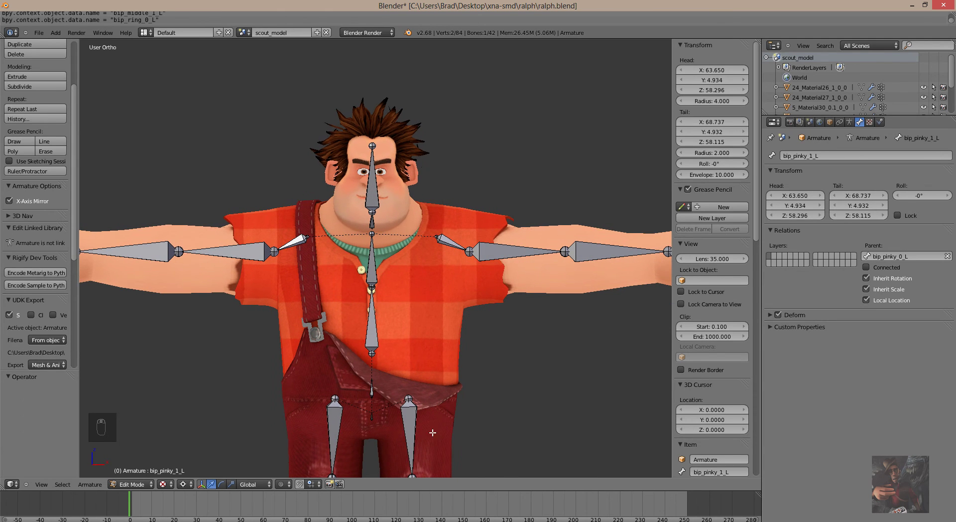
{"action": "right_click", "coordinate": [417, 424]}
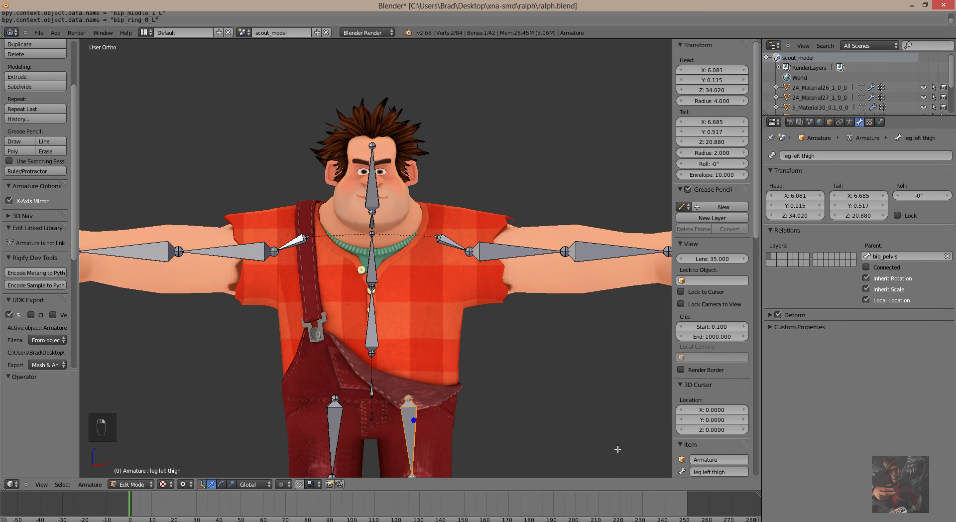
{"action": "key", "text": "alt+Tab"}
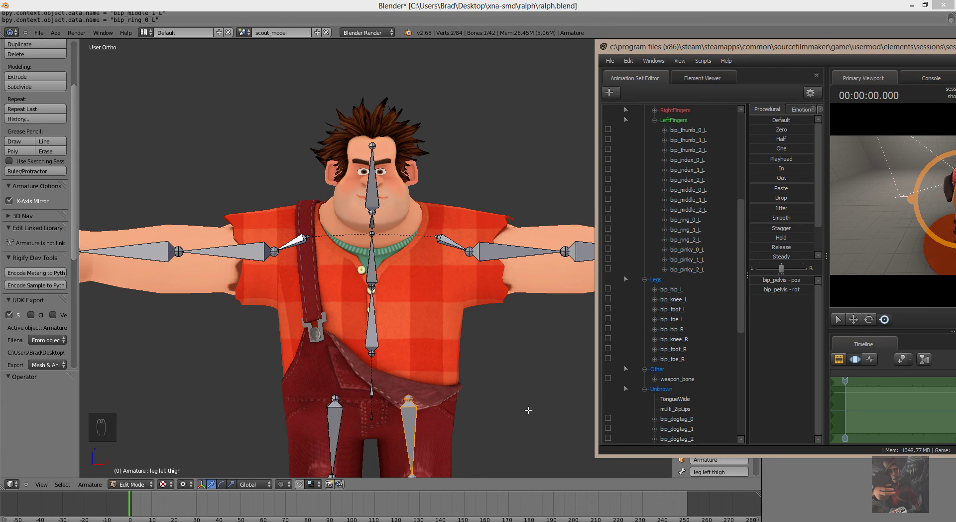
{"action": "left_click", "coordinate": [521, 396]}
{"action": "scroll", "coordinate": [520, 397], "scroll_direction": "down", "scroll_amount": 5}
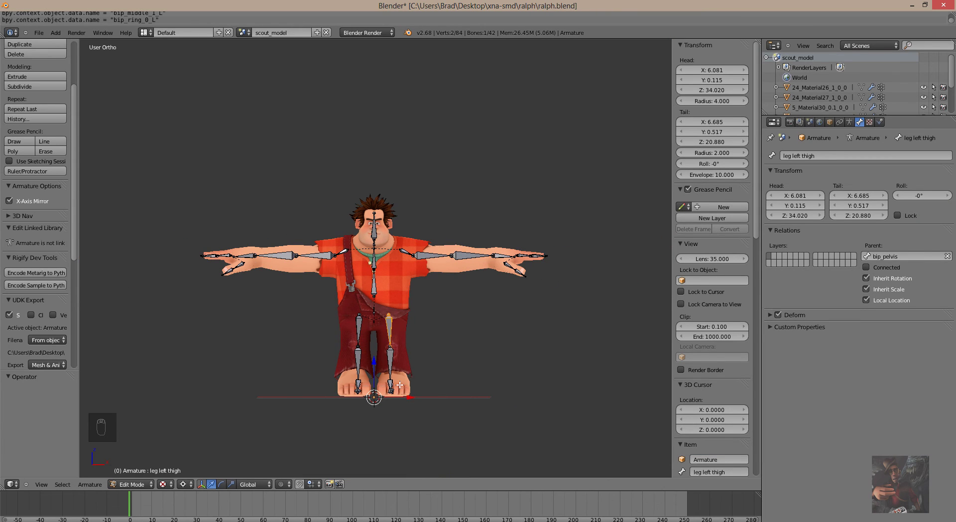
{"action": "middle_click_drag", "start_coordinate": [612, 403], "coordinate": [550, 403]}
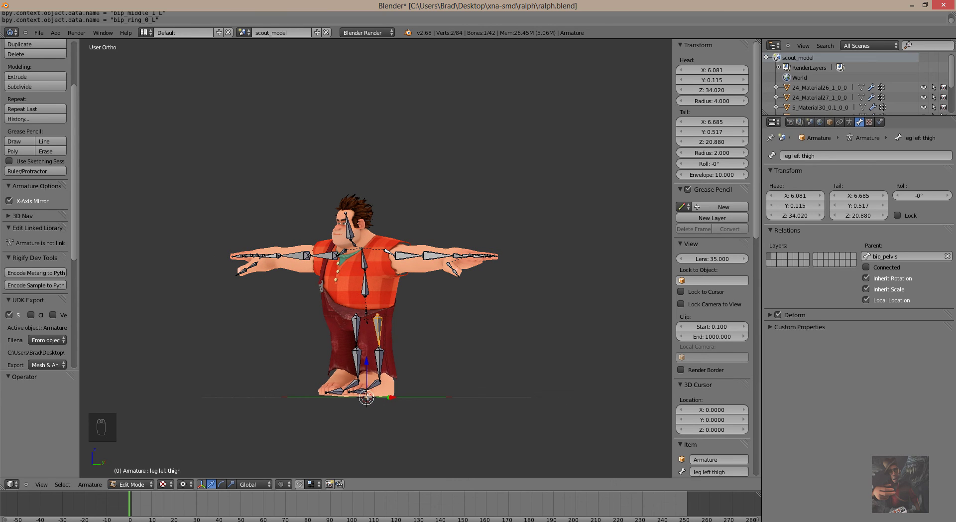
{"action": "mouse_move", "coordinate": [563, 308]}
{"action": "middle_mouse_down"}
{"action": "mouse_move", "coordinate": [577, 301]}
{"action": "mouse_move", "coordinate": [569, 322]}
{"action": "middle_mouse_up"}
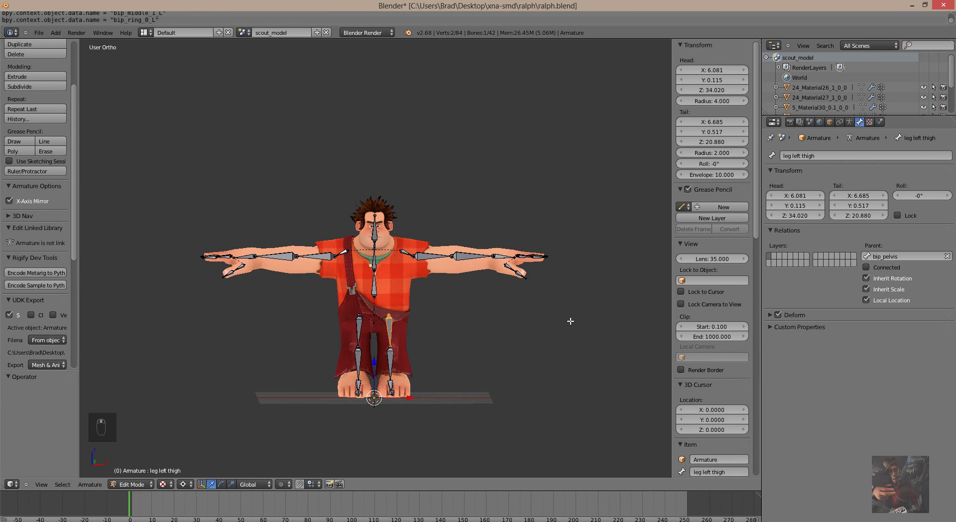
Recheck the hip naming in Source Filmmaker and rename the left thigh bone in Blender to bip_hip_L
{"action": "key", "text": "alt+Tab"}
{"action": "key", "text": "alt+Tab"}
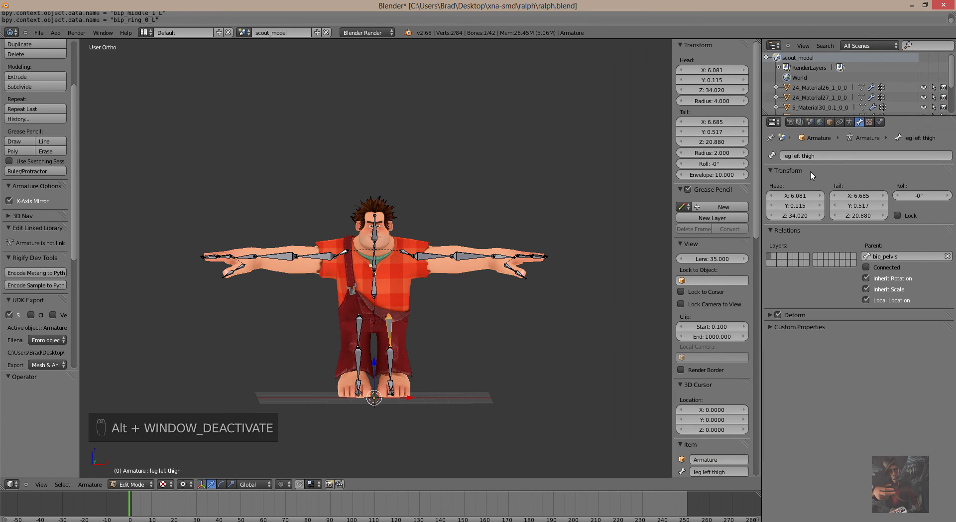
{"action": "key", "text": "alt+Tab"}
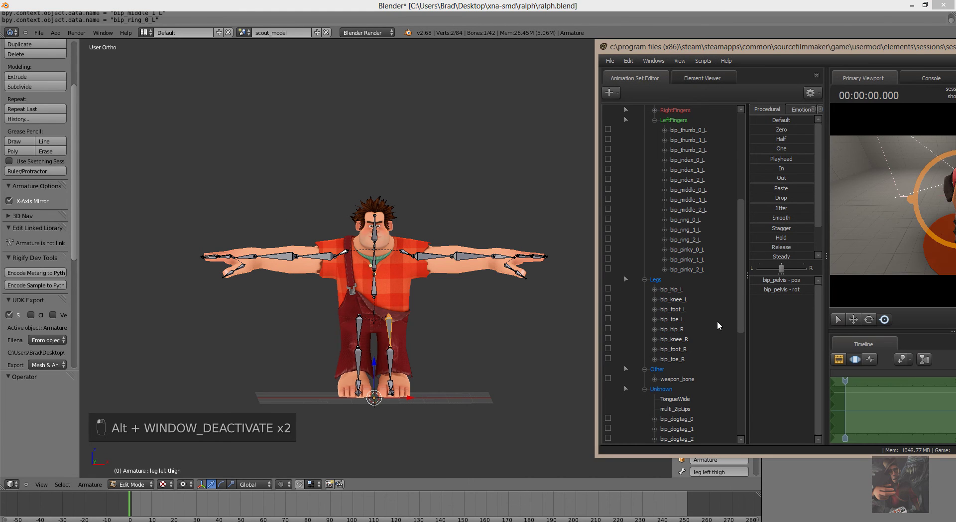
{"action": "key", "text": "alt+Tab"}
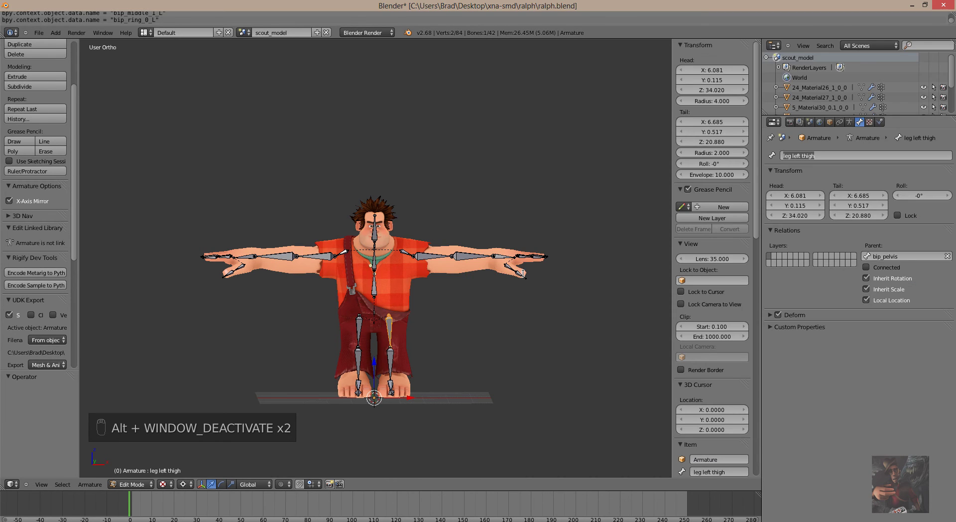
{"action": "type", "text": "bip_hip_L"}
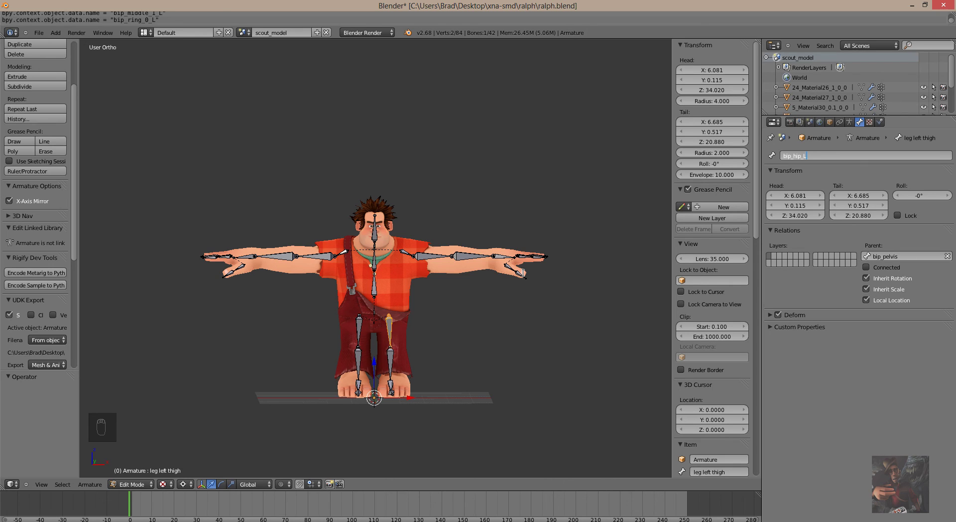
{"action": "key", "text": "Return"}
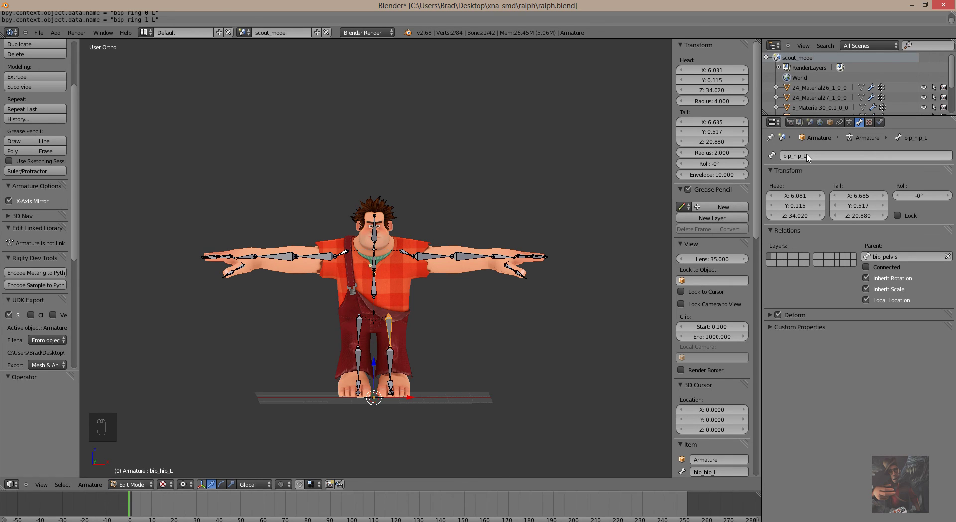
Copy the left hip bone's name and reuse it to rename the left knee bone to bip_knee_L
{"action": "left_click", "coordinate": [807, 157]}
{"action": "key", "text": "ctrl+c"}
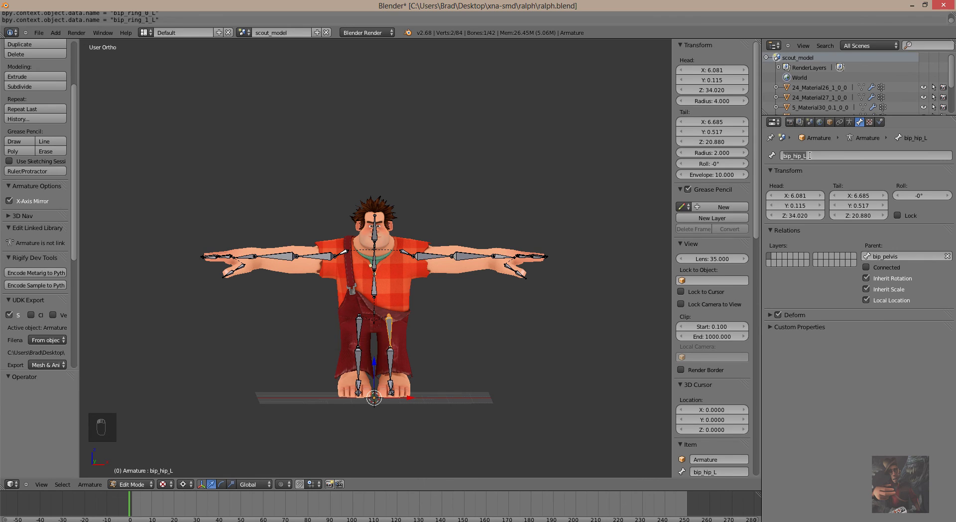
{"action": "key", "text": "super"}
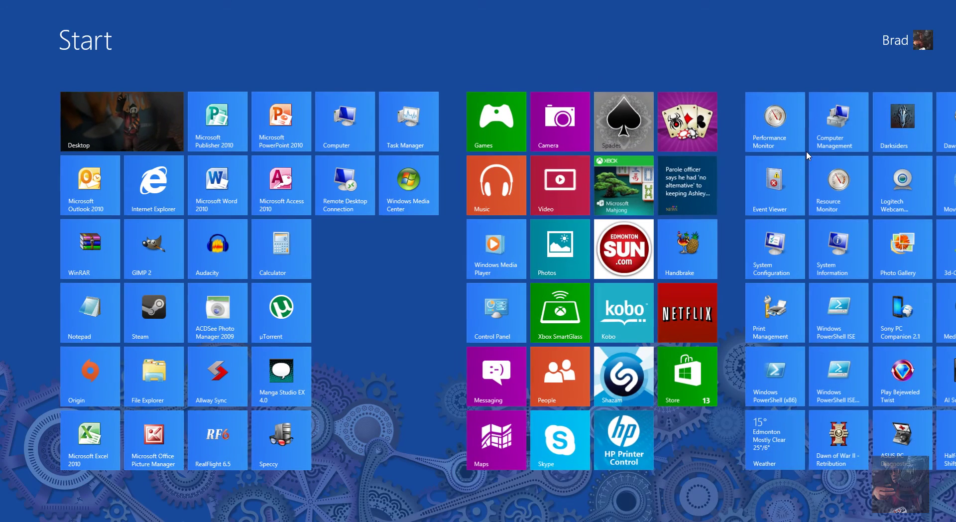
{"action": "key", "text": "super"}
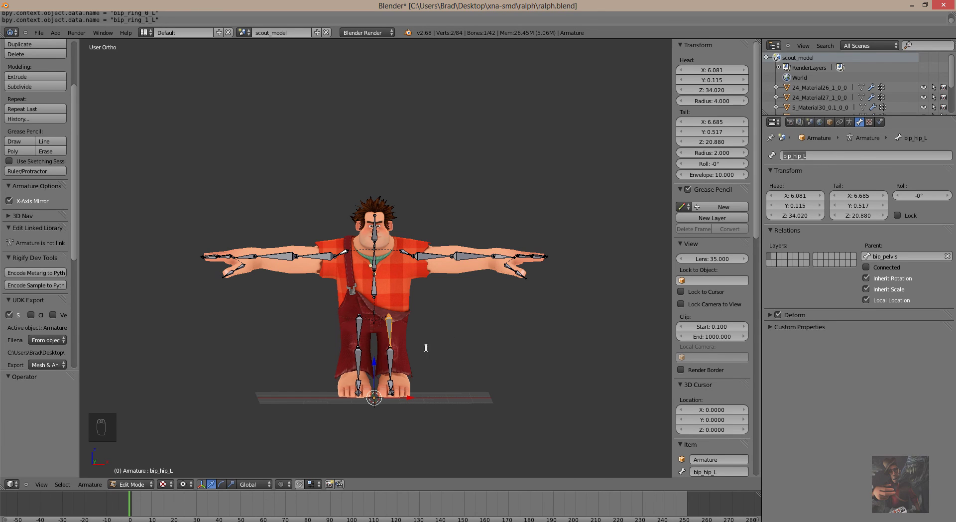
{"action": "right_click", "coordinate": [394, 360]}
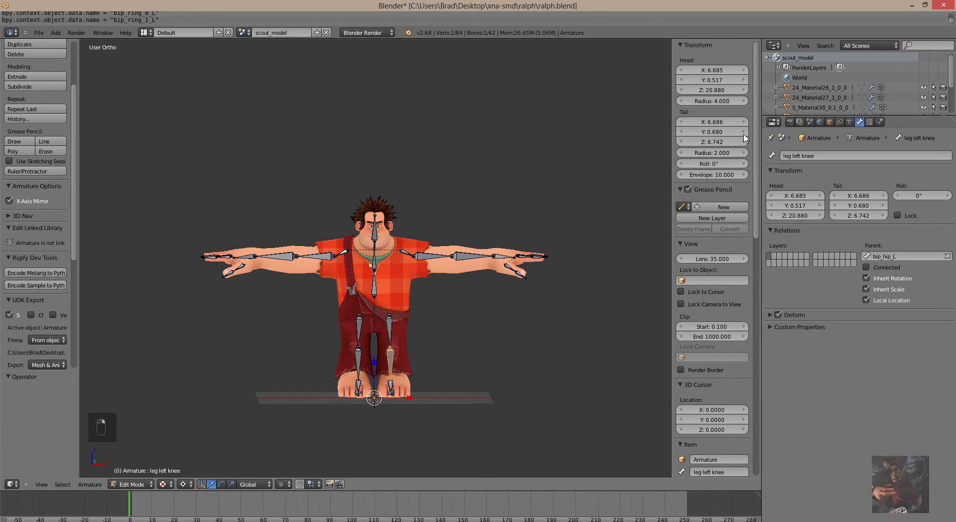
{"action": "left_click", "coordinate": [822, 157]}
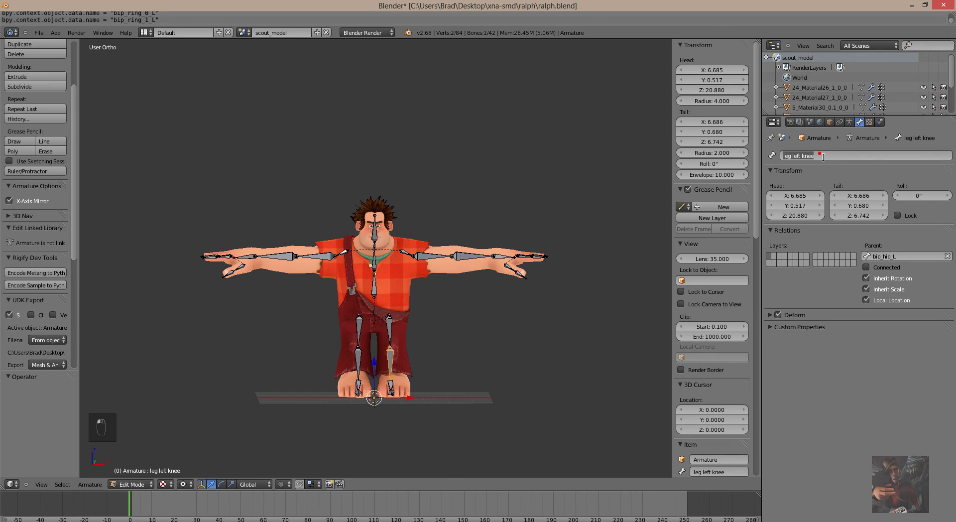
{"action": "key", "text": "ctrl+v"}
{"action": "key", "text": "Left"}
{"action": "key", "text": "Left"}
{"action": "key", "text": "shift+Left"}
{"action": "key", "text": "shift+Left"}
{"action": "key", "text": "shift+Left"}
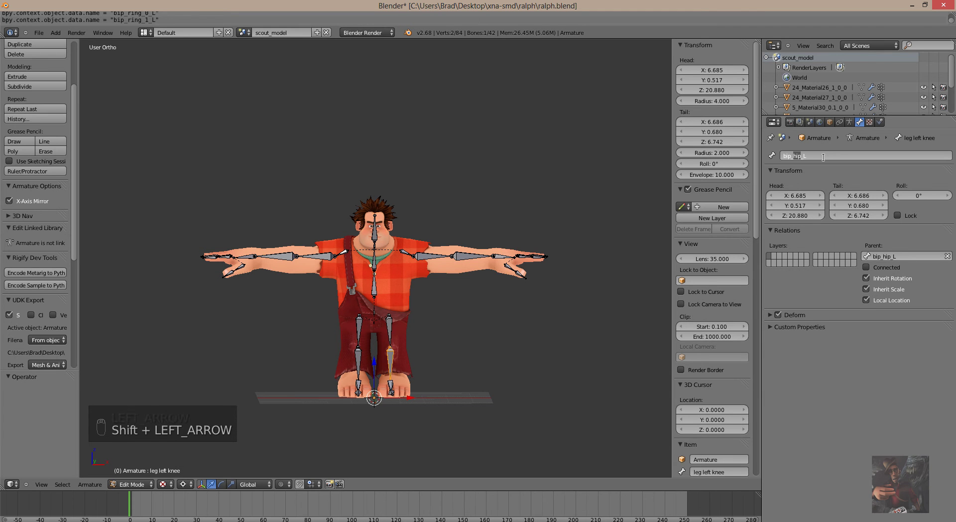
{"action": "type", "text": "knee"}
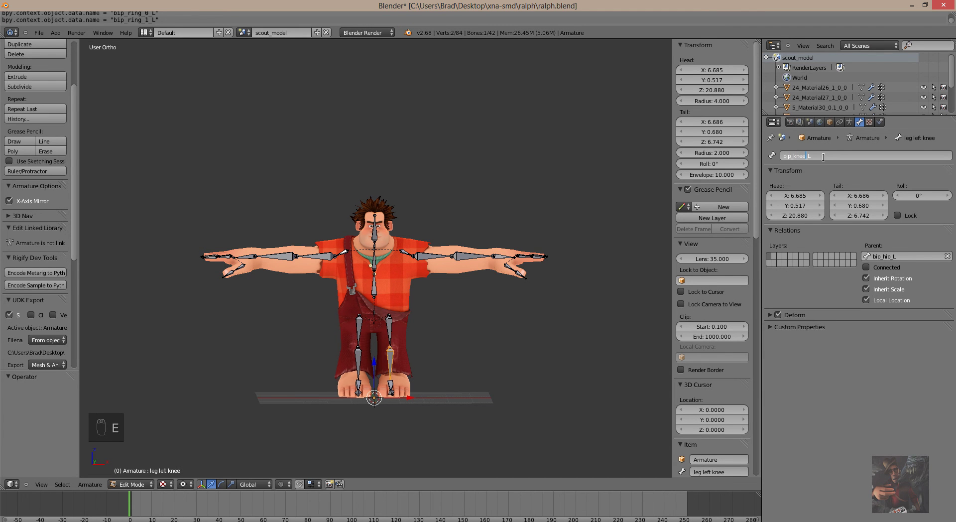
{"action": "key", "text": "Return"}
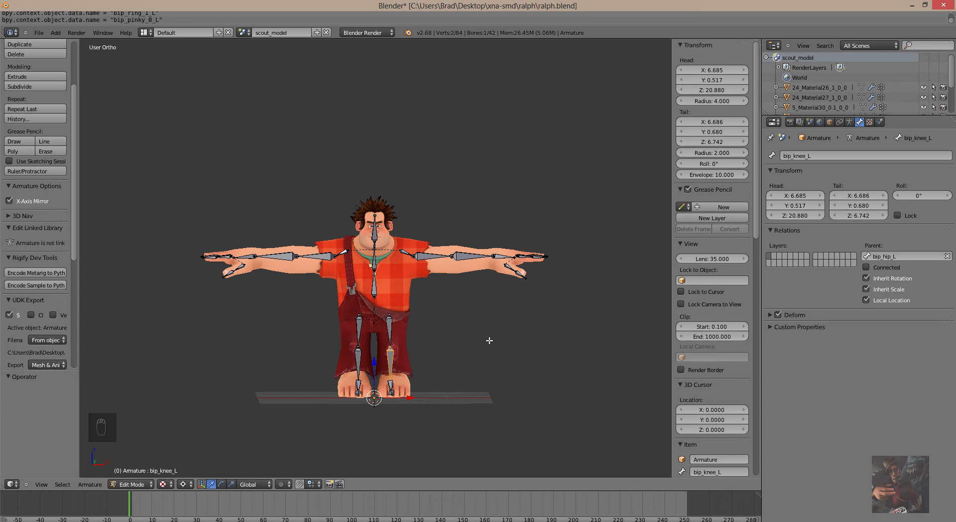
Select the left ankle bone and rename it to bip_foot_L, reusing the copied hip bone name
{"action": "right_click", "coordinate": [391, 385]}
{"action": "left_click", "coordinate": [821, 156]}
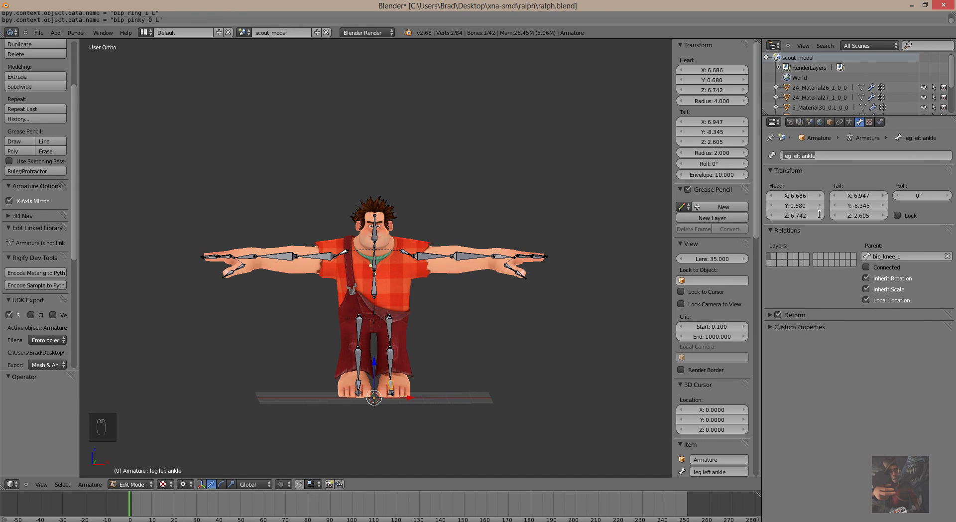
{"action": "key", "text": "ctrl+v"}
{"action": "key", "text": "Left"}
{"action": "key", "text": "shift+Left"}
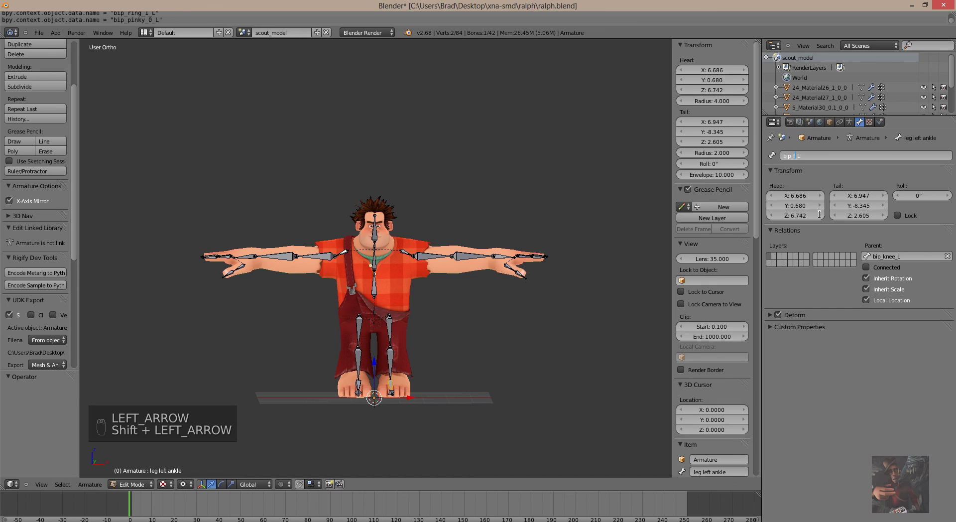
{"action": "type", "text": "foot"}
{"action": "key", "text": "Return"}
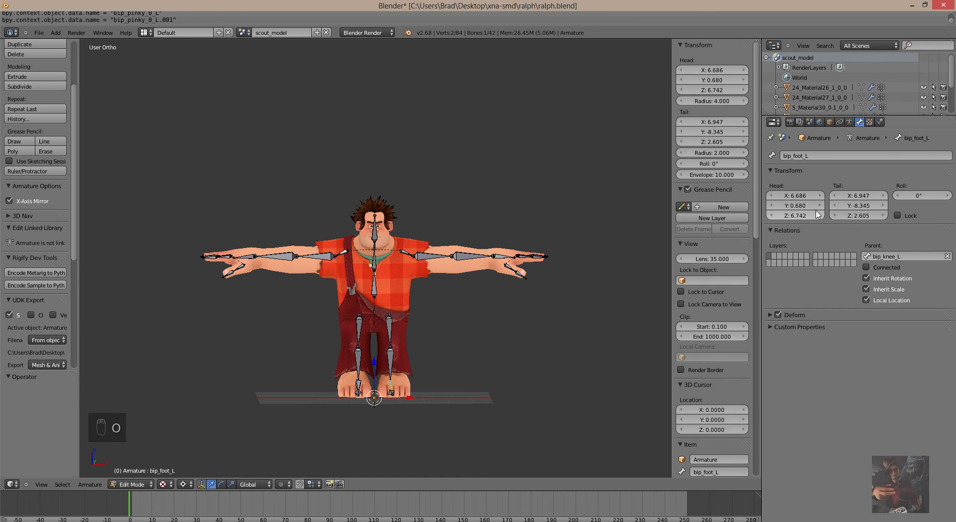
Select the left toes bone and rename it to bip_toe_L, reusing the copied hip bone name
{"action": "right_click", "coordinate": [393, 394]}
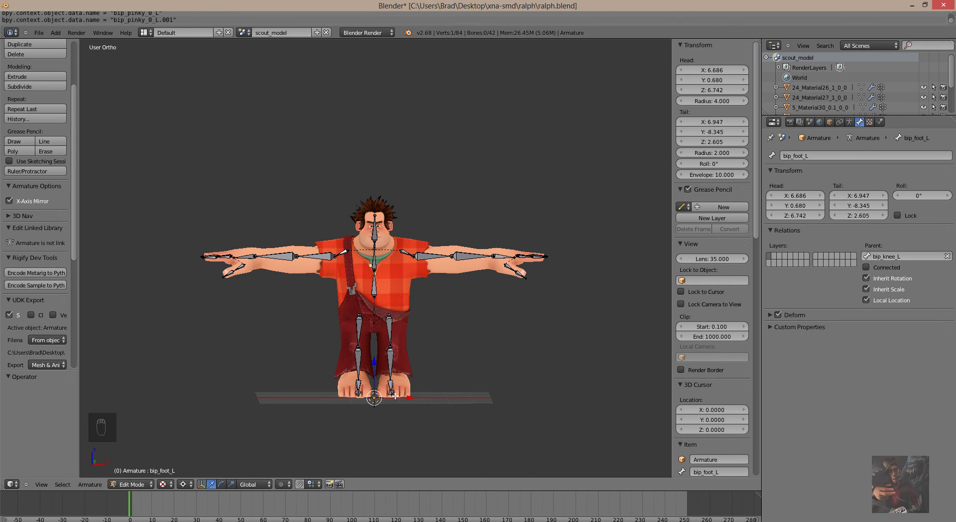
{"action": "right_click", "coordinate": [394, 396]}
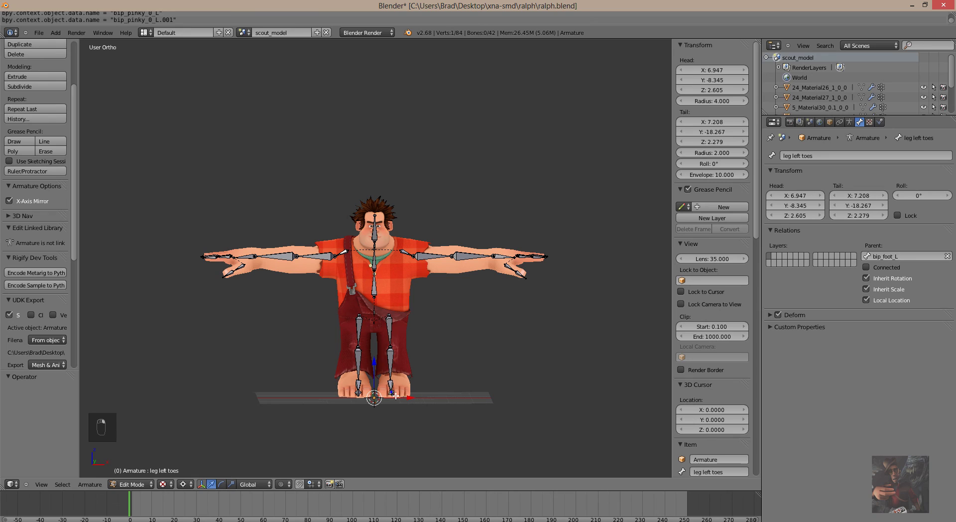
{"action": "left_click", "coordinate": [824, 156]}
{"action": "key", "text": "ctrl+v"}
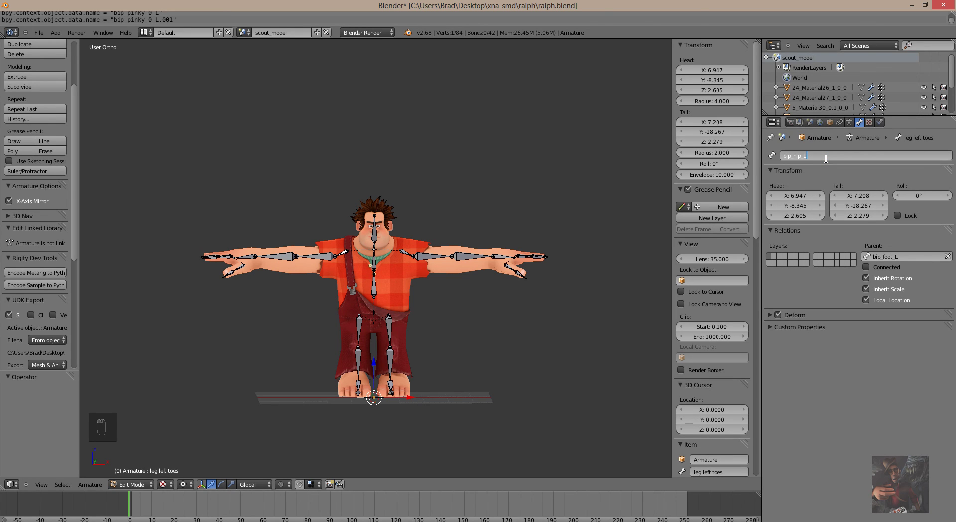
{"action": "key", "text": "Left"}
{"action": "key", "text": "shift+Left"}
{"action": "key", "text": "shift+Left"}
{"action": "key", "text": "shift+Left"}
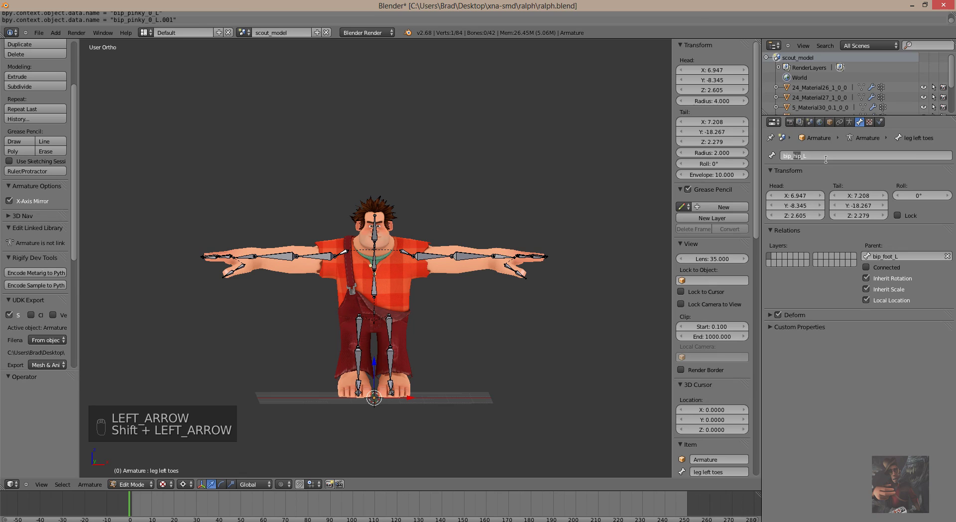
{"action": "type", "text": "toe"}
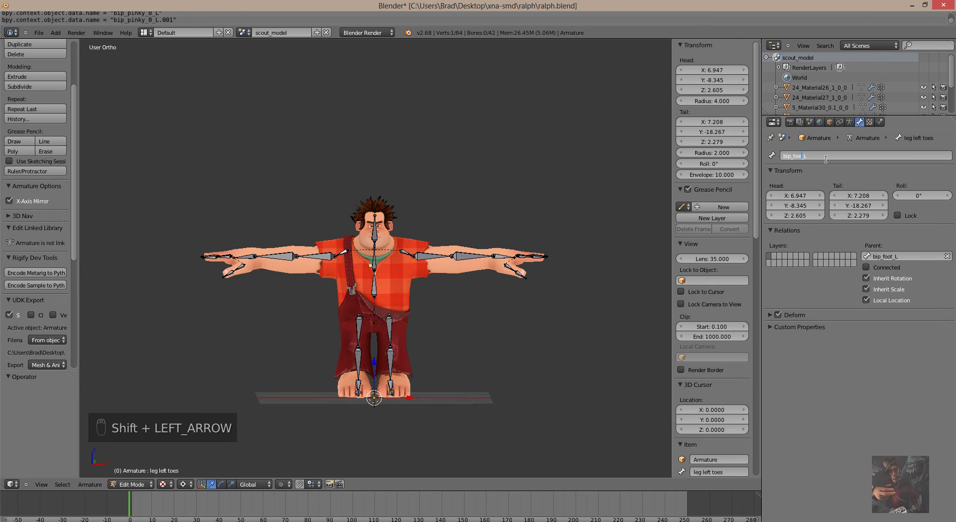
{"action": "key", "text": "Return"}
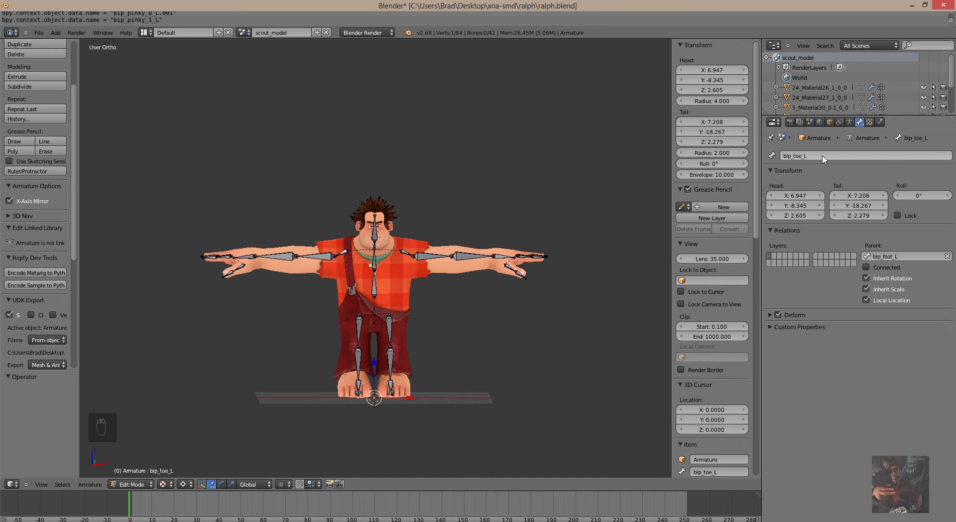
Switch to Source Filmmaker and review the scout1 bone list from the body bones through the Unknown group
{"action": "key", "text": "alt+Tab"}
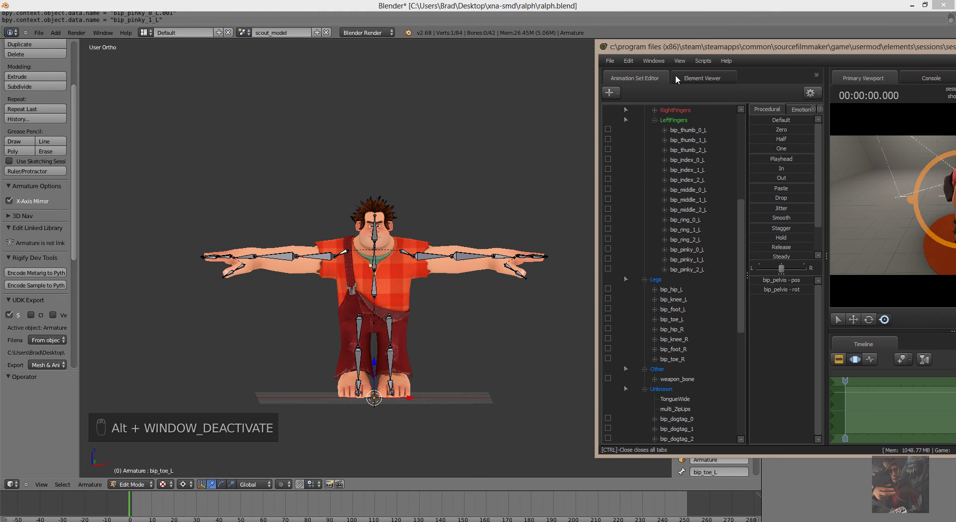
{"action": "scroll", "coordinate": [696, 215], "scroll_direction": "up", "scroll_amount": 6}
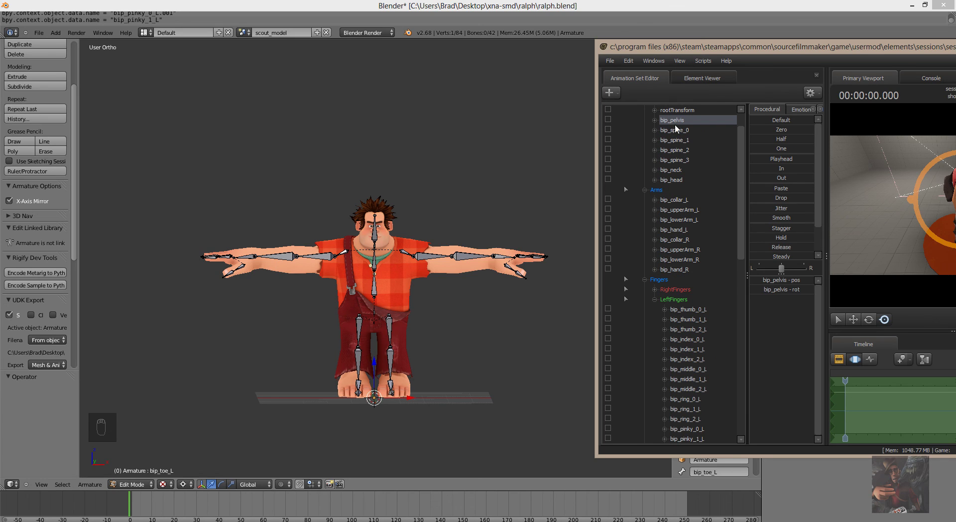
{"action": "scroll", "coordinate": [679, 170], "scroll_direction": "up", "scroll_amount": 1}
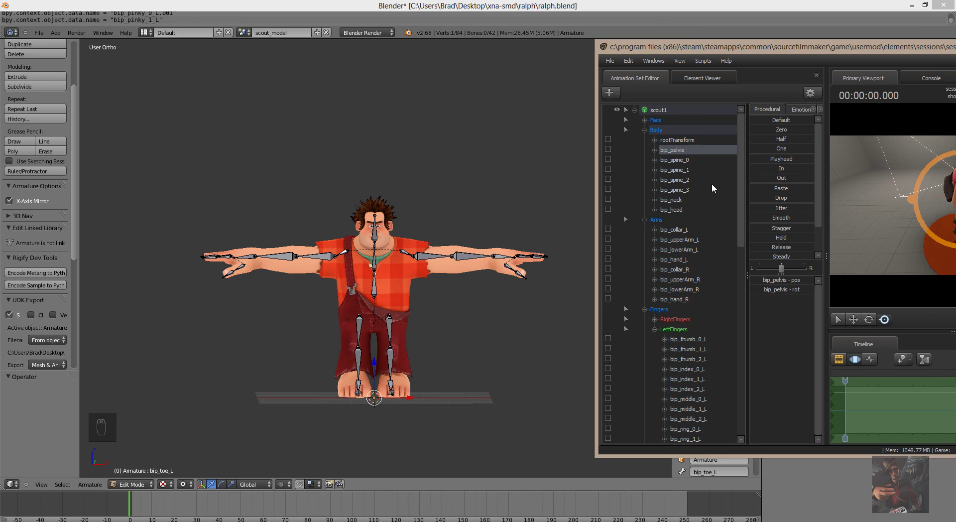
{"action": "scroll", "coordinate": [685, 193], "scroll_direction": "down", "scroll_amount": 20}
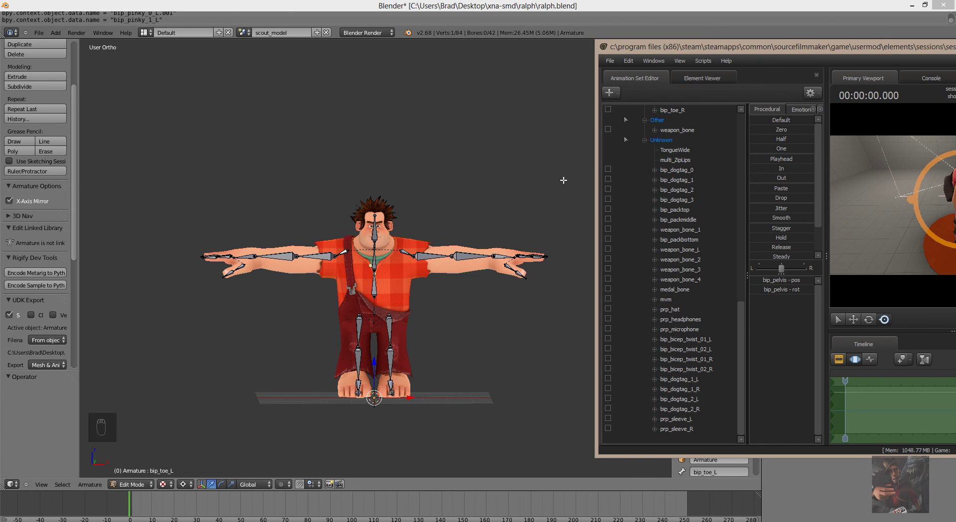
Switch back to Blender and save ralph.blend with the renamed bones
{"action": "key", "text": "alt+Tab"}
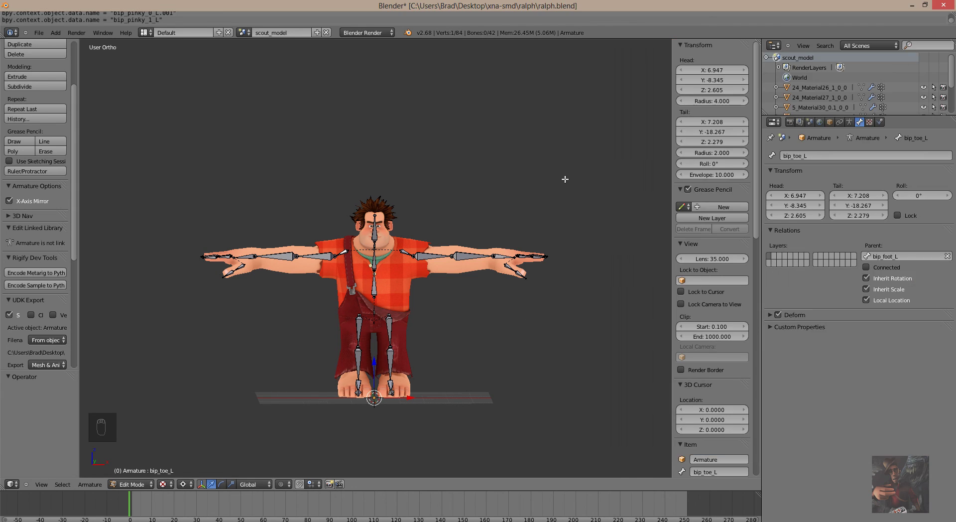
{"action": "left_click", "coordinate": [43, 34]}
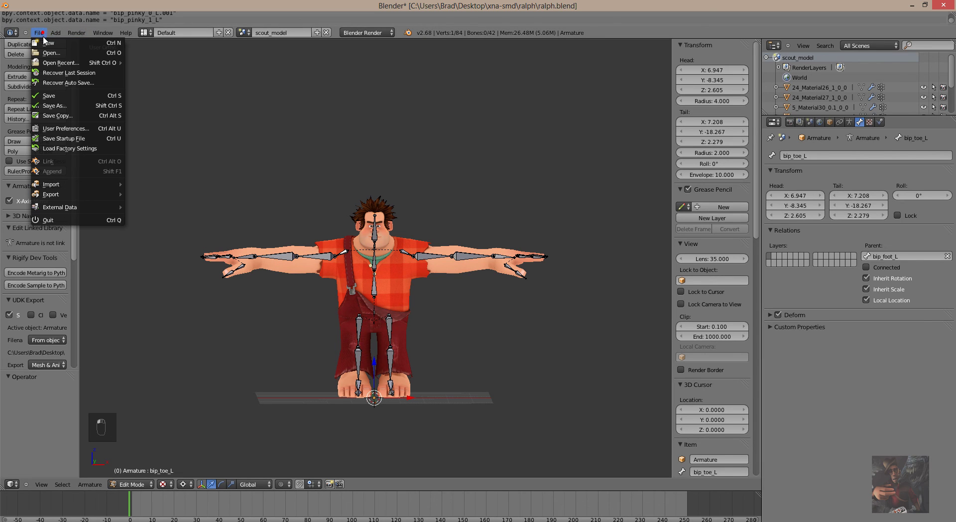
{"action": "left_click", "coordinate": [57, 99]}
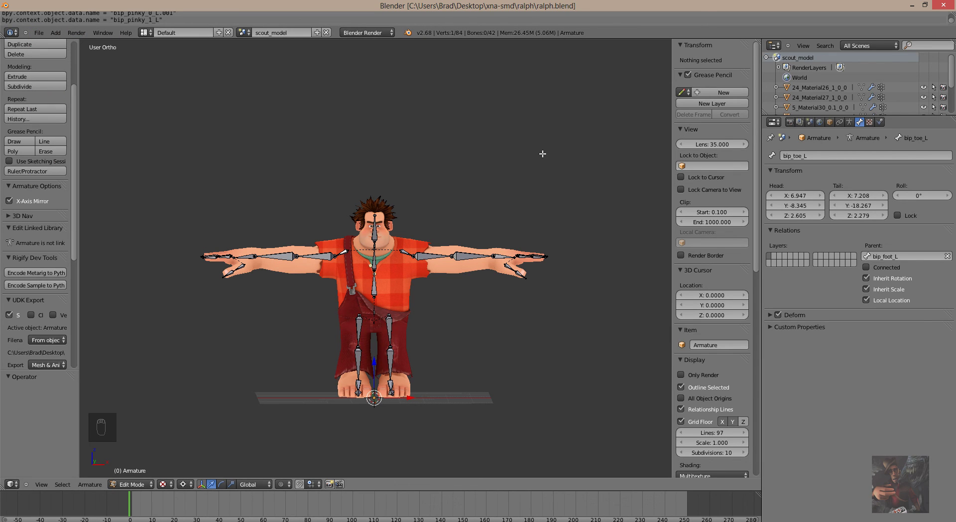